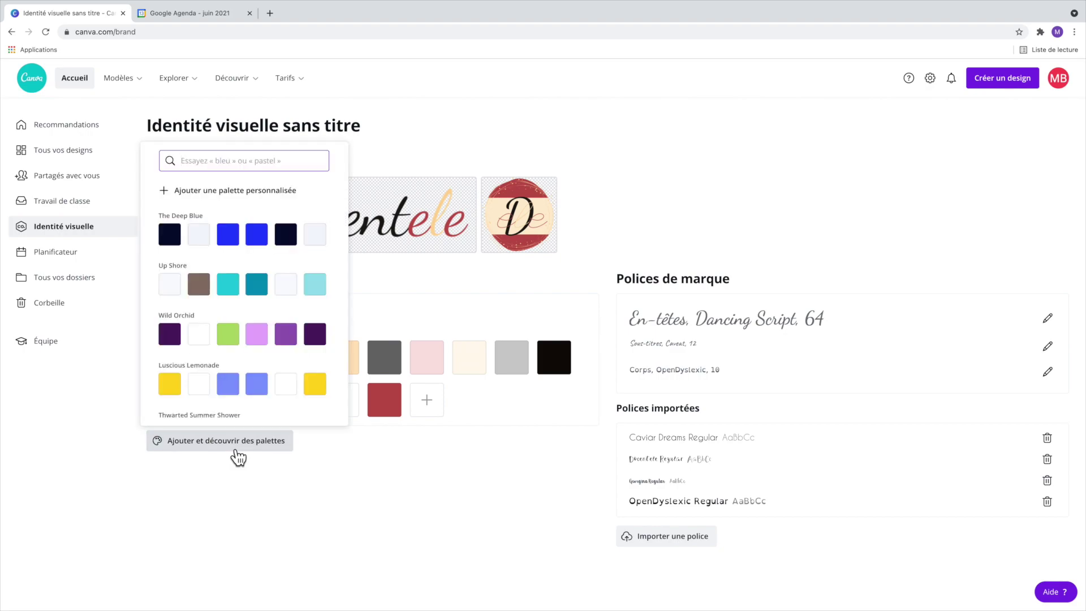
Browse the suggested colour palettes, and add a new custom palette to the brand colours
scroll(267, 339, down, 10)
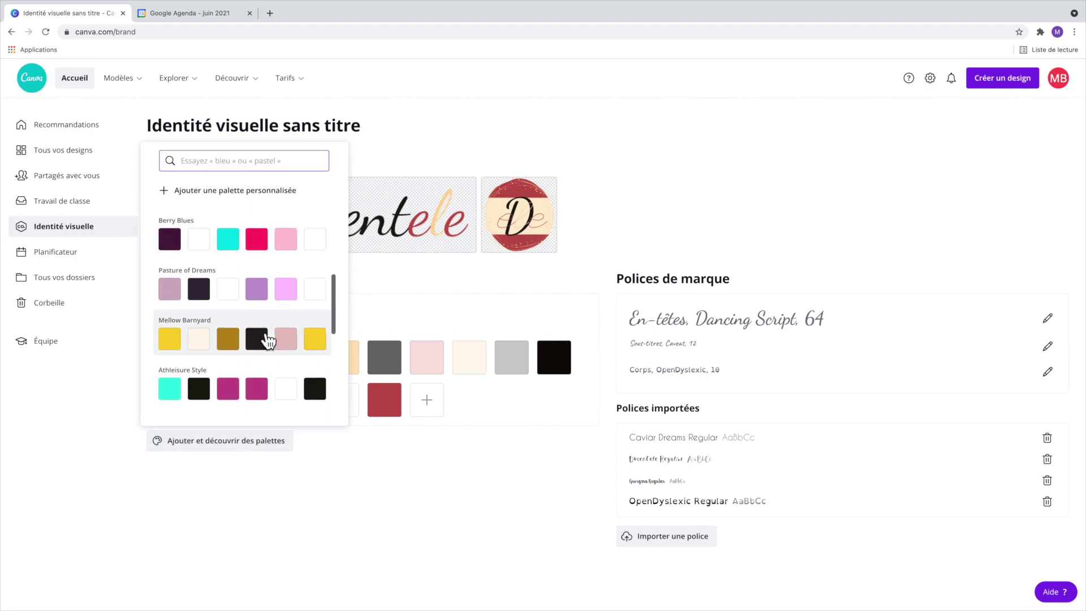
scroll(267, 339, down, 12)
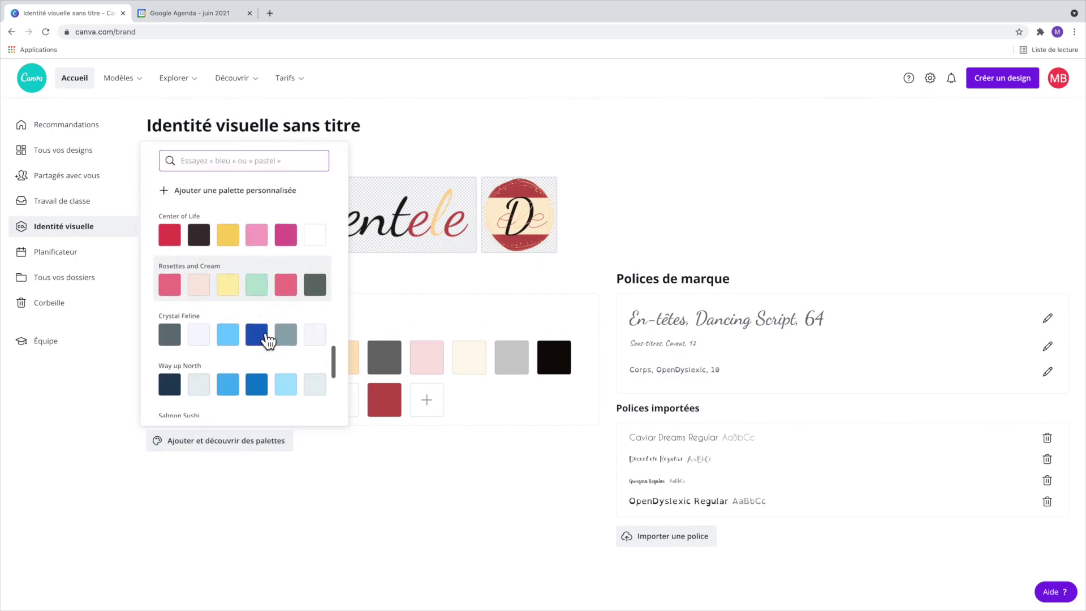
scroll(269, 340, up, 20)
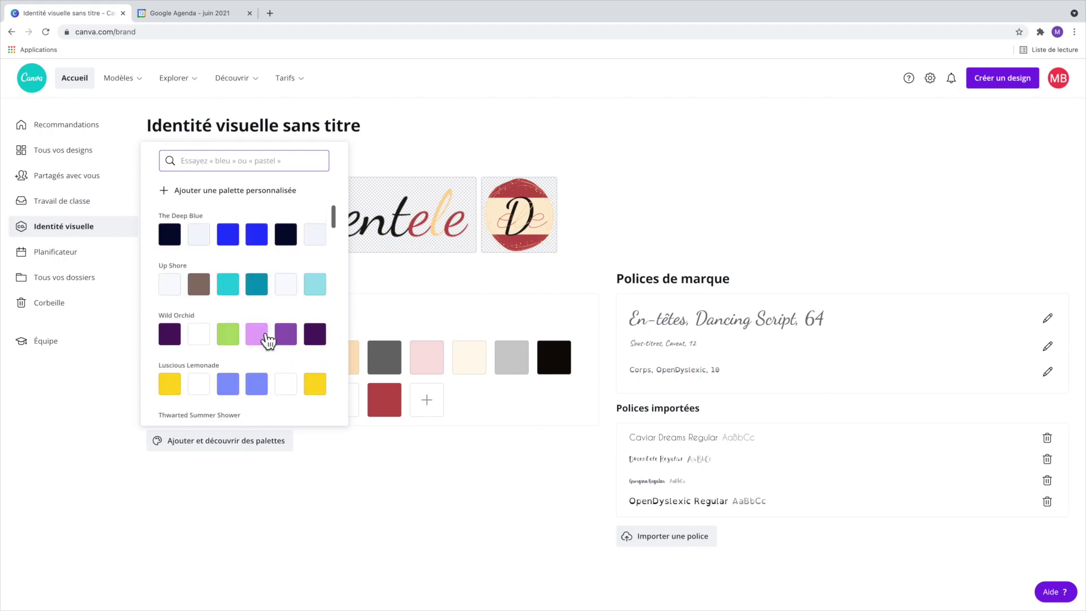
click(258, 197)
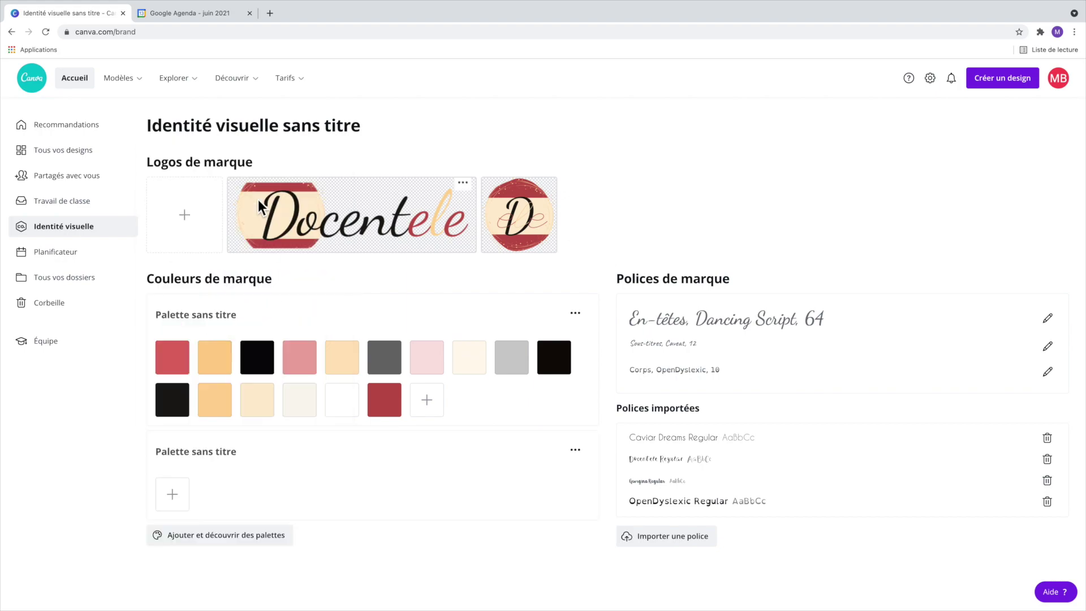
Add a colour to the new empty palette and set its hex code to #DF6C65
click(581, 456)
click(186, 501)
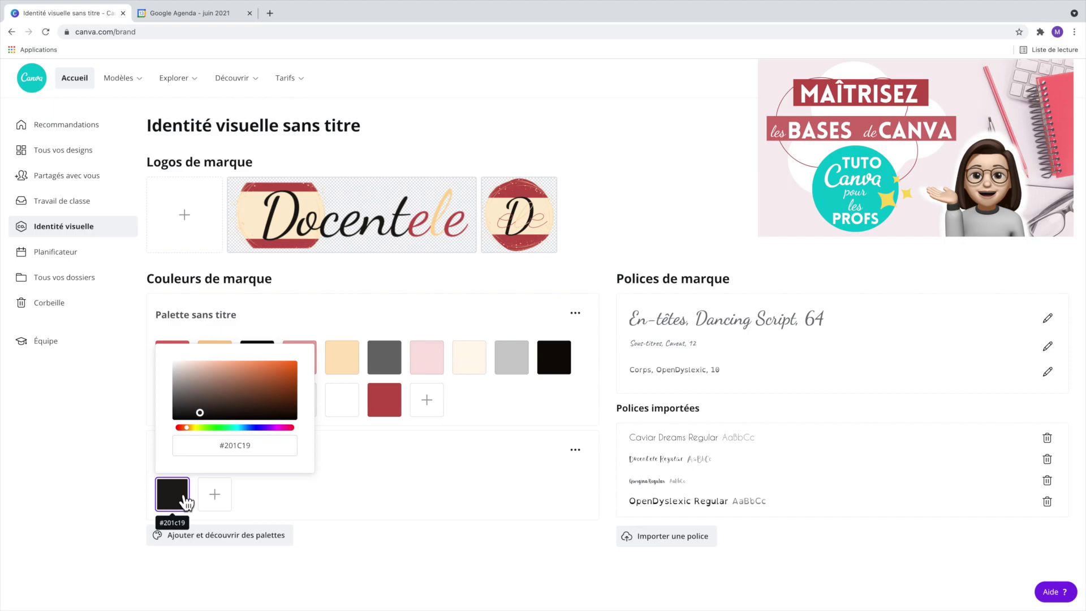
click(218, 447)
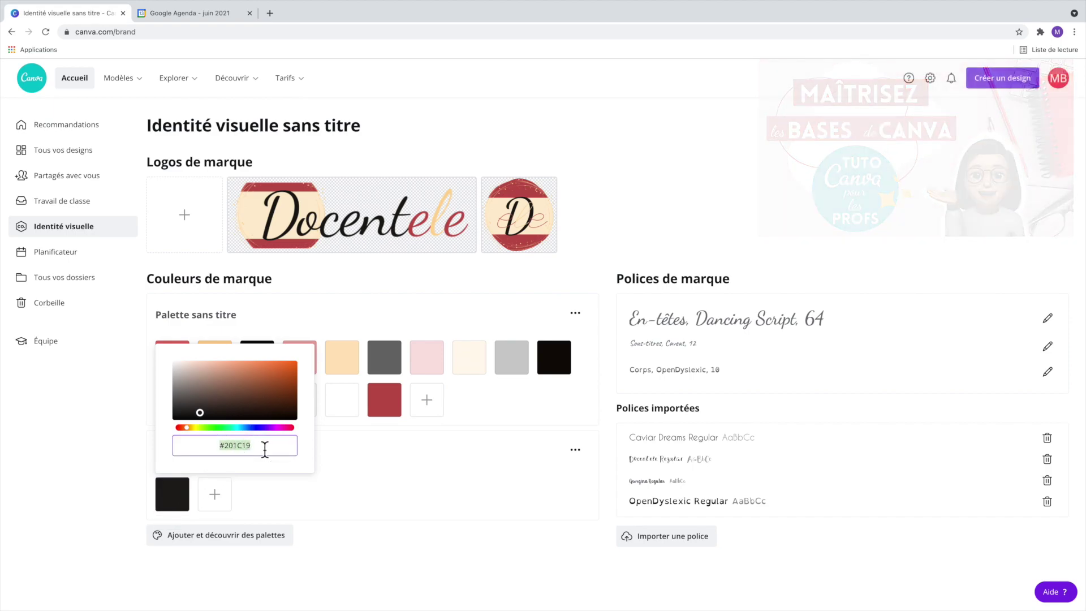
text(#DF6C65)
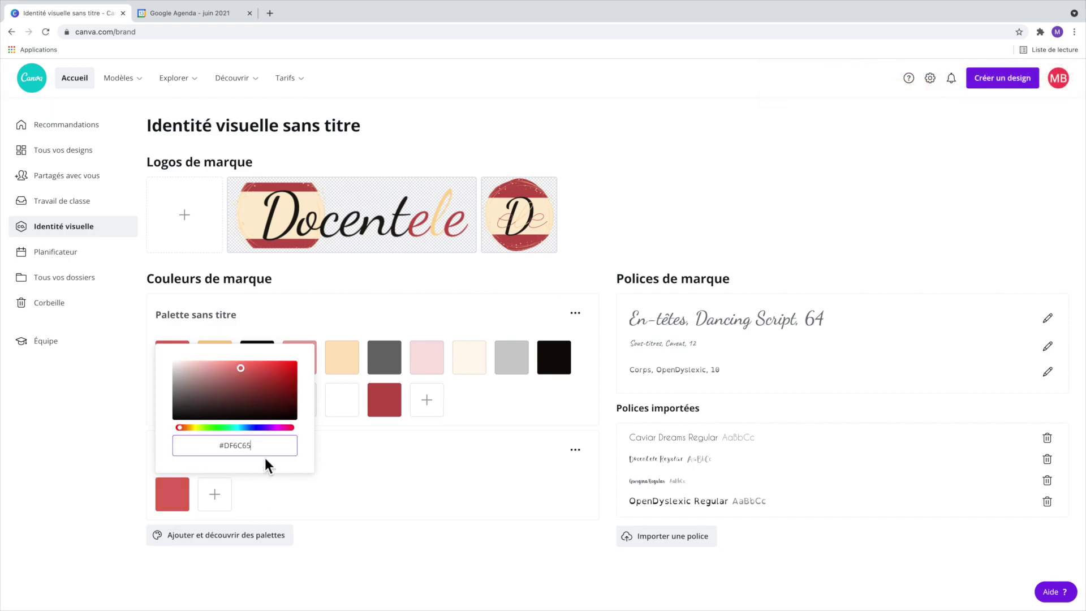
Clear the hex code of the new palette's colour and close the colour picker
key(BackSpace)
key(BackSpace)
key(BackSpace)
key(BackSpace)
key(BackSpace)
click(348, 484)
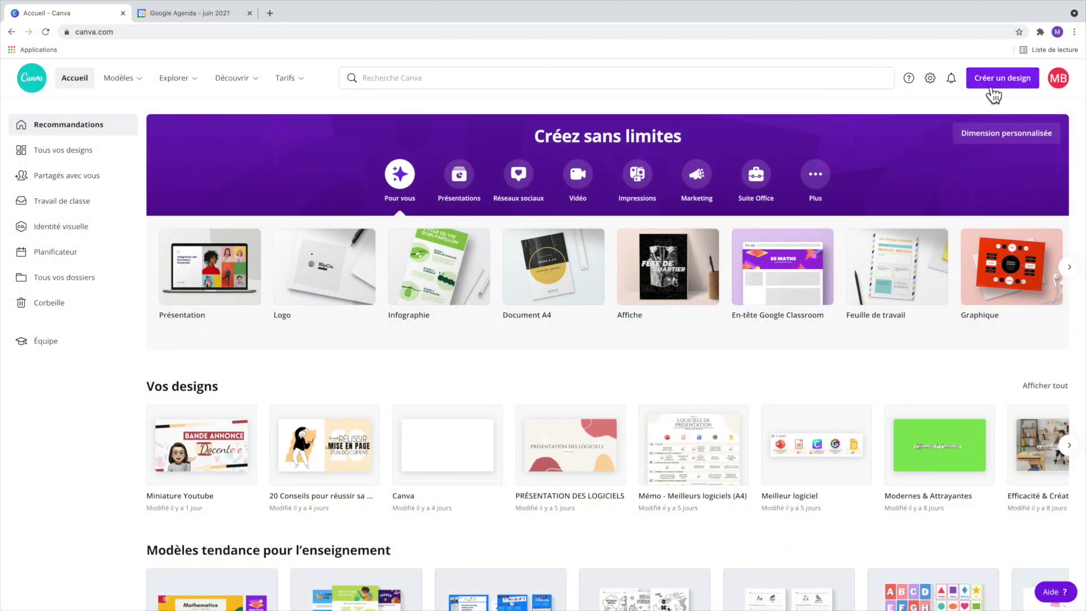
Create a new design with custom dimensions of 14,8 × 21 cm
click(993, 93)
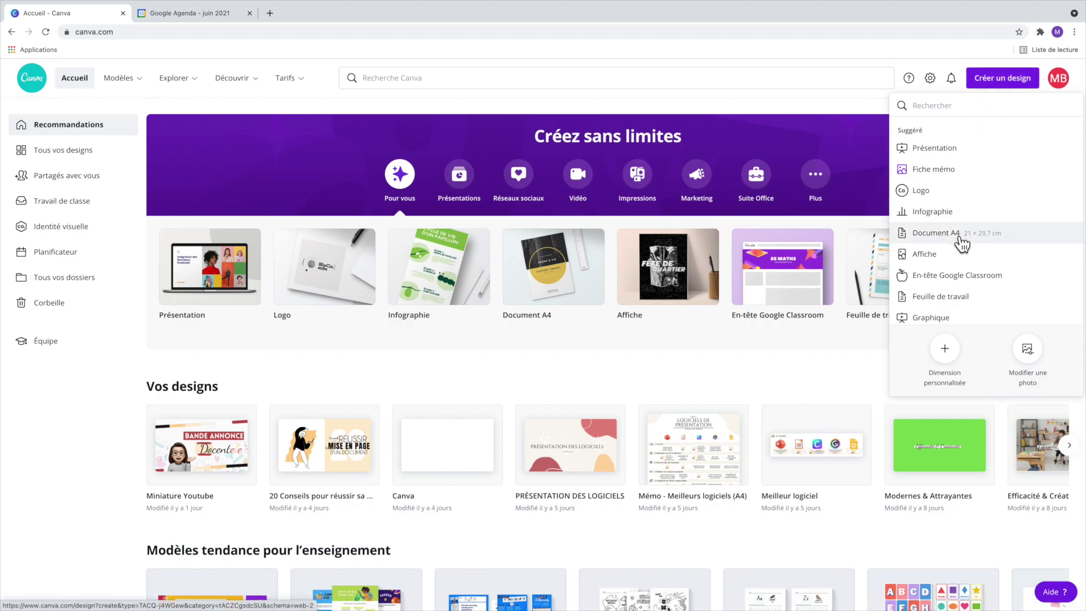
click(953, 350)
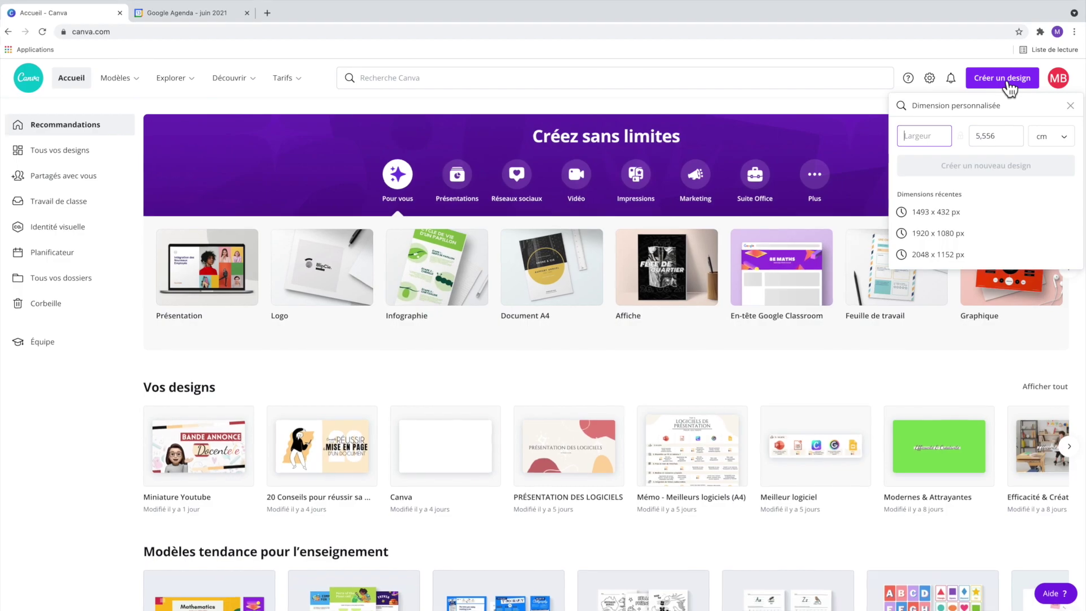
text(14,8)
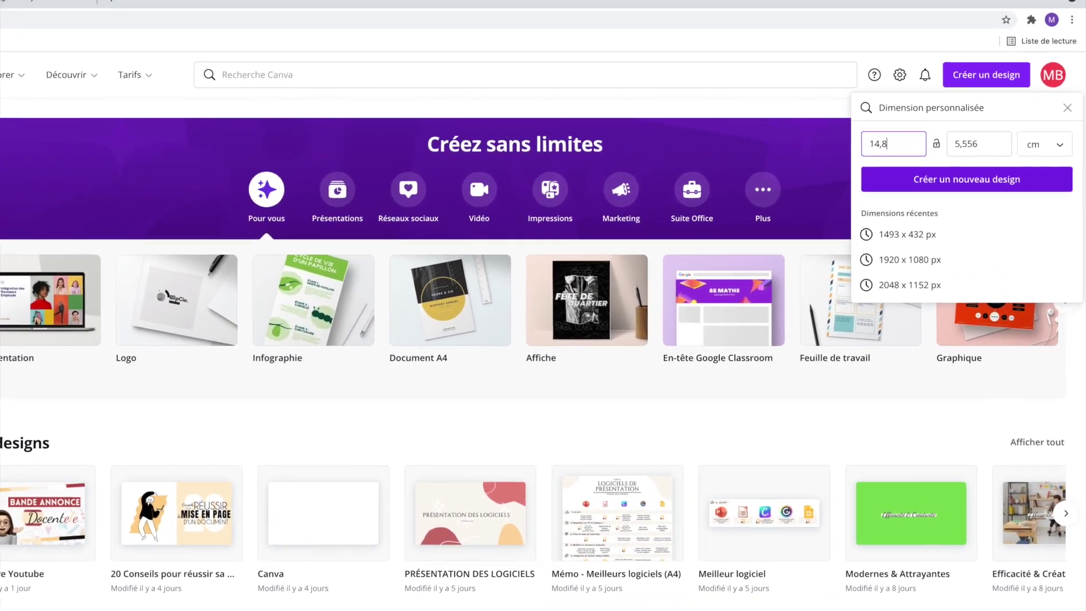
key(Tab)
text(21)
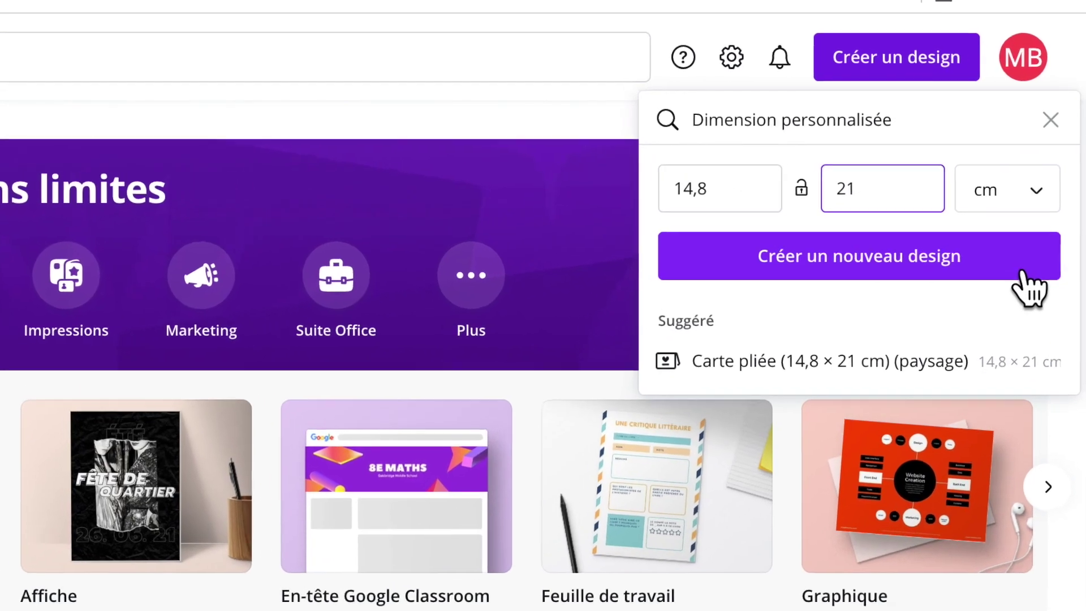
click(1028, 266)
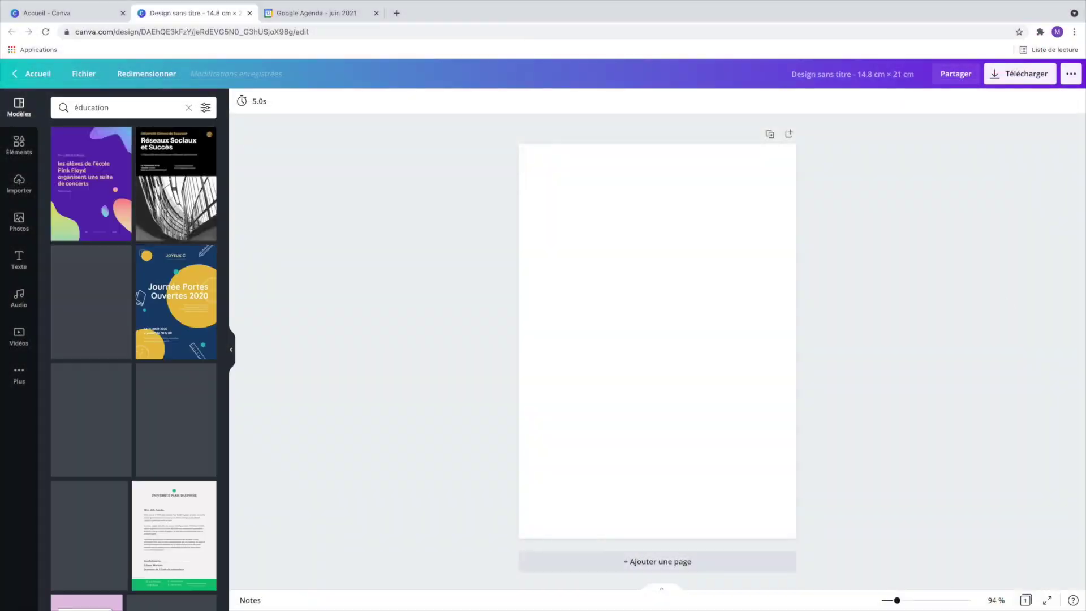
Browse the education templates and apply the book-report template illustrated with books to the blank page
scroll(195, 304, down, 20)
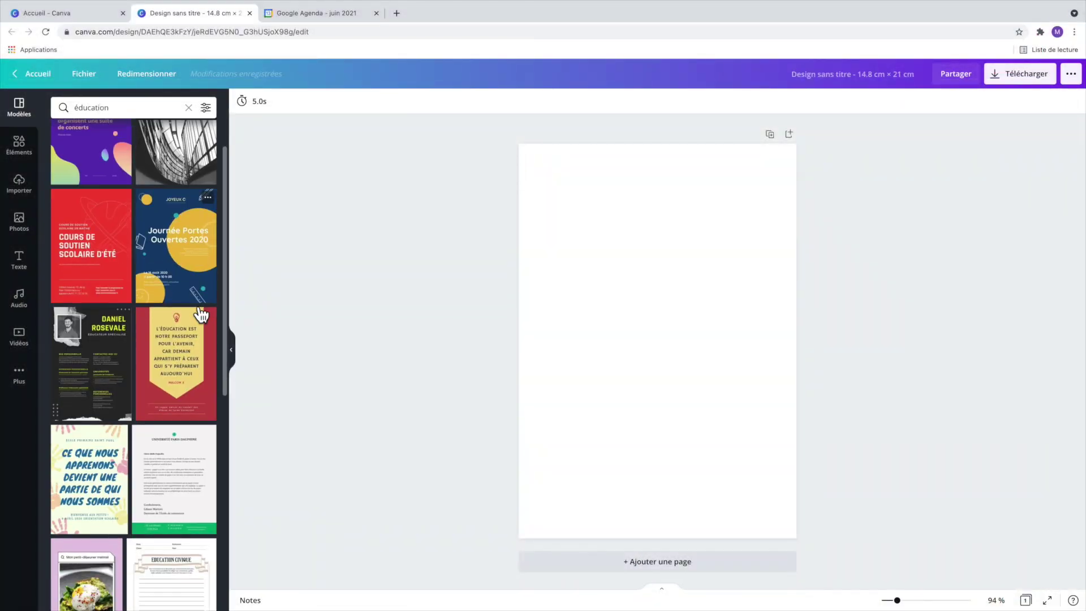
scroll(194, 316, down, 15)
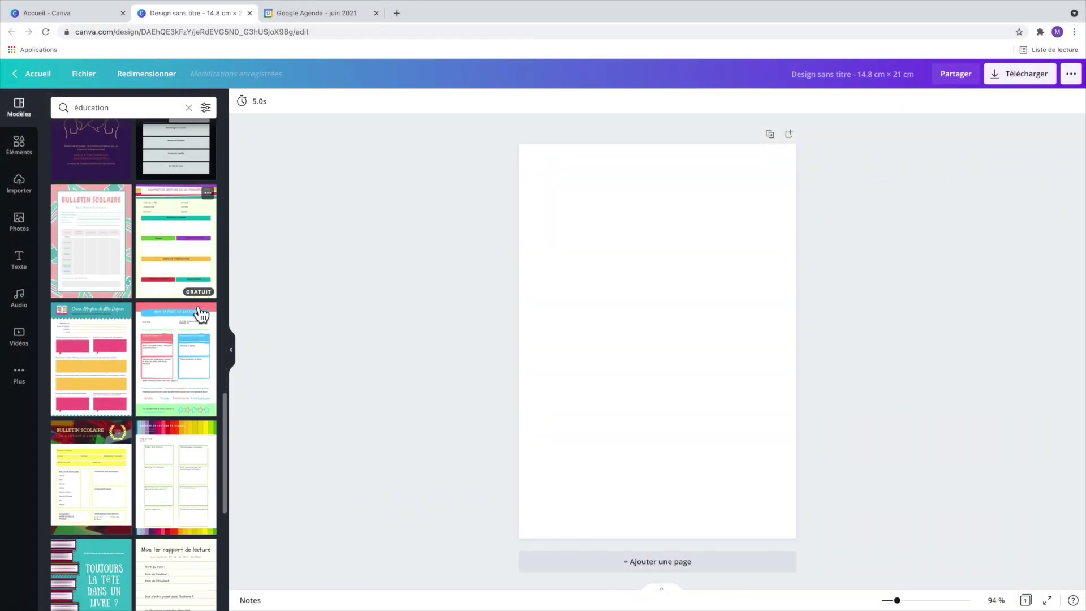
scroll(200, 340, down, 10)
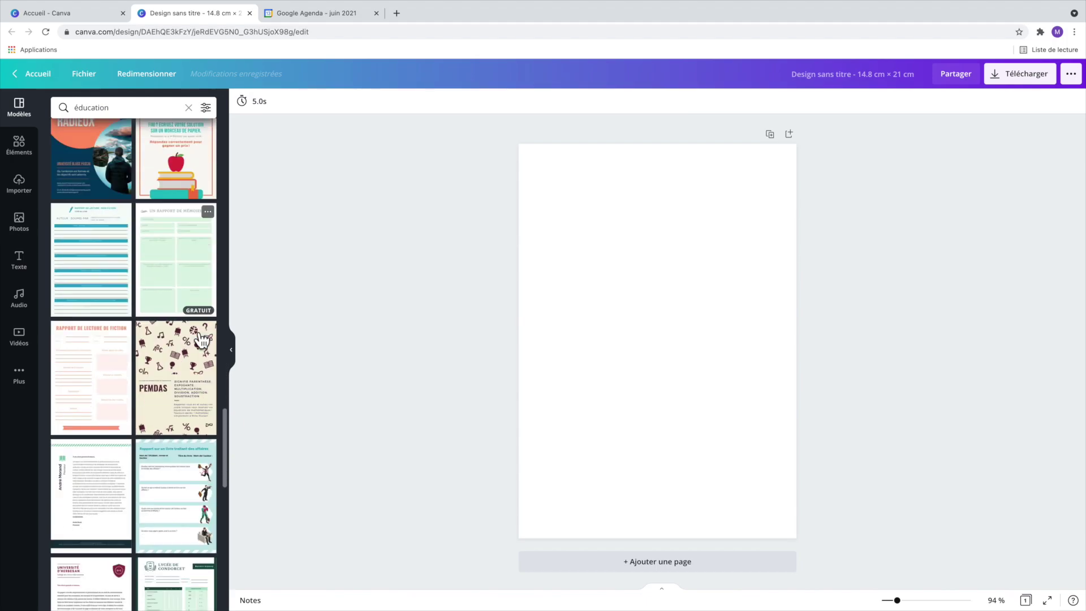
scroll(201, 340, down, 3)
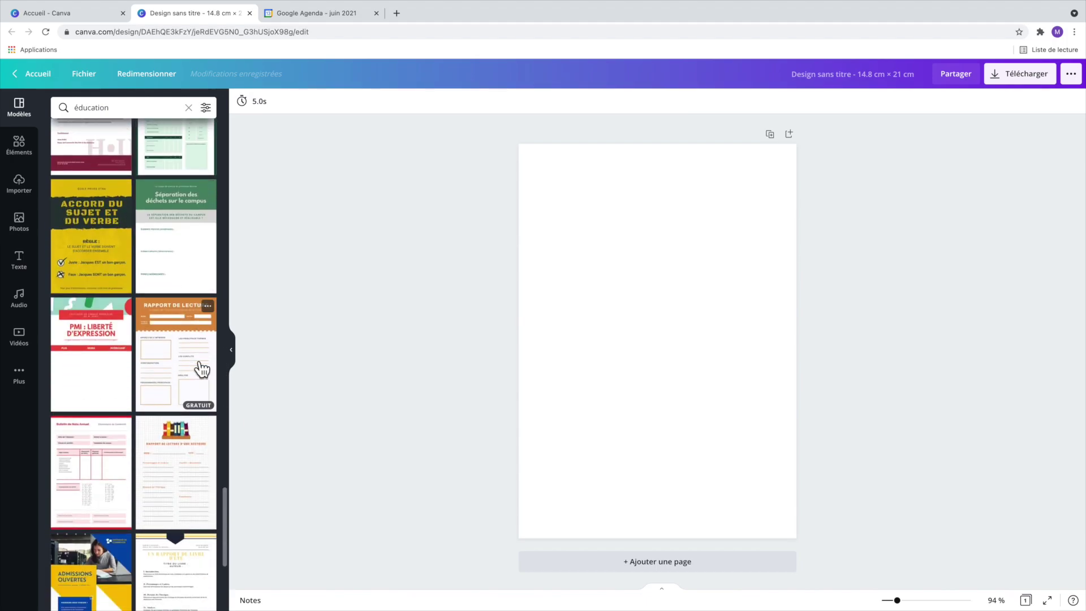
click(176, 464)
Delete all the elements of the applied template so the page is blank
click(679, 241)
click(596, 345)
key(BackSpace)
key(super+a)
key(BackSpace)
click(693, 288)
key(BackSpace)
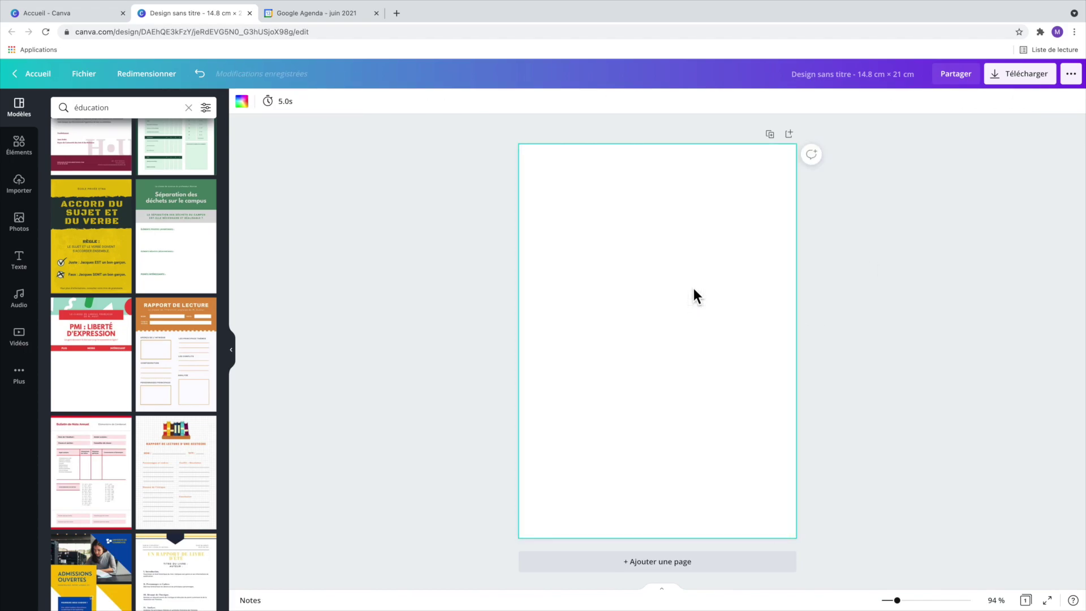
Add the VALENCE font combination, move it to the top centre of the page and ungroup it
click(23, 261)
click(102, 312)
drag(777, 377, 671, 173)
right_click(698, 168)
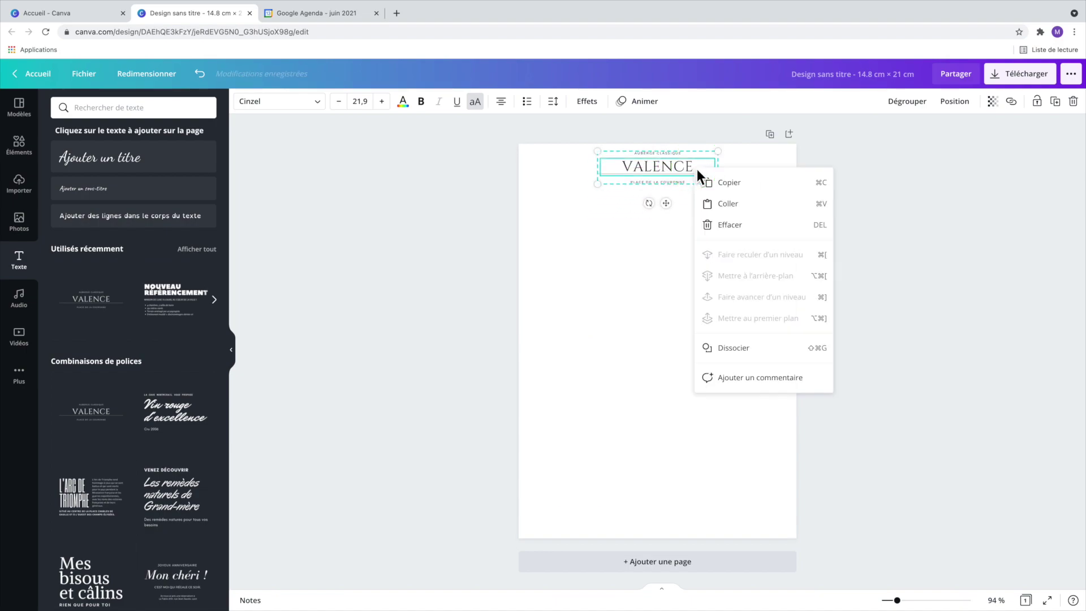
click(770, 347)
click(702, 230)
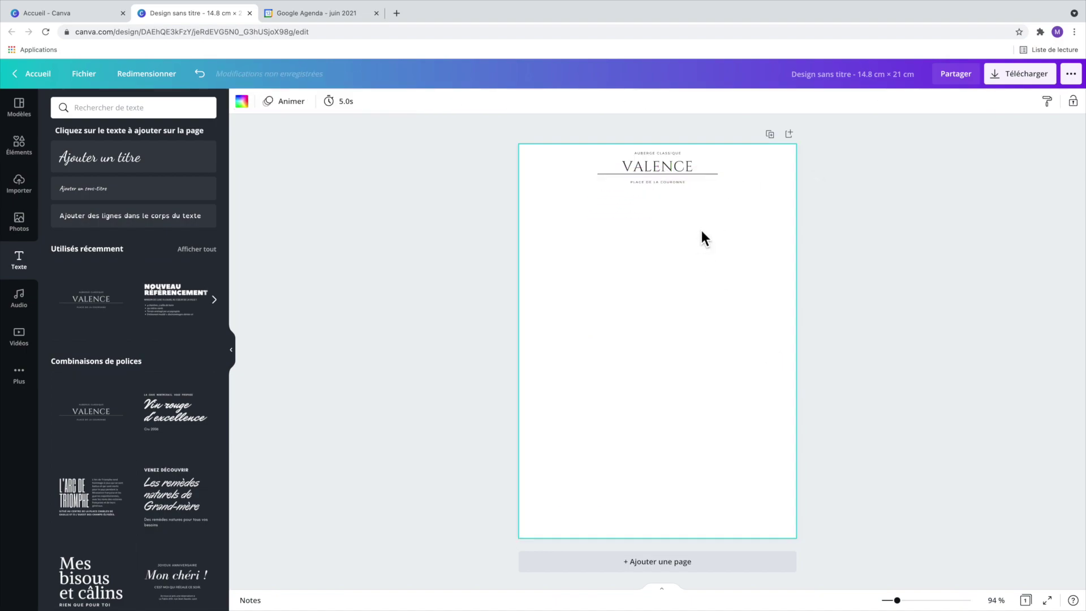
Delete the small line above the heading, change the heading to INFOS and the line below it to COLLÈGE
click(667, 154)
key(Delete)
double_click(670, 166)
text(INFOS)
click(682, 182)
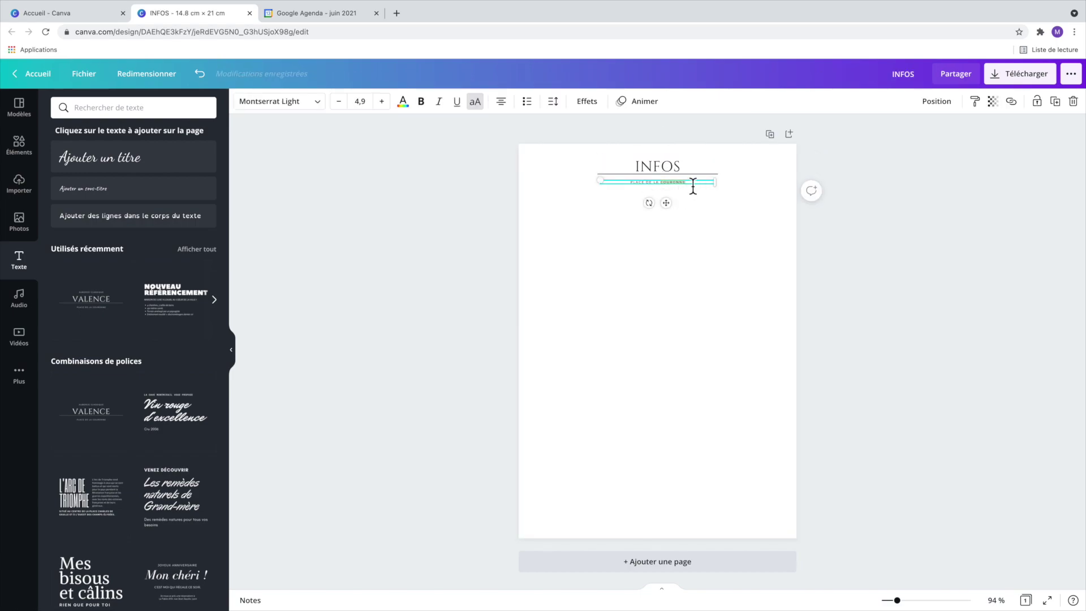
text(COLLÈGE)
click(706, 258)
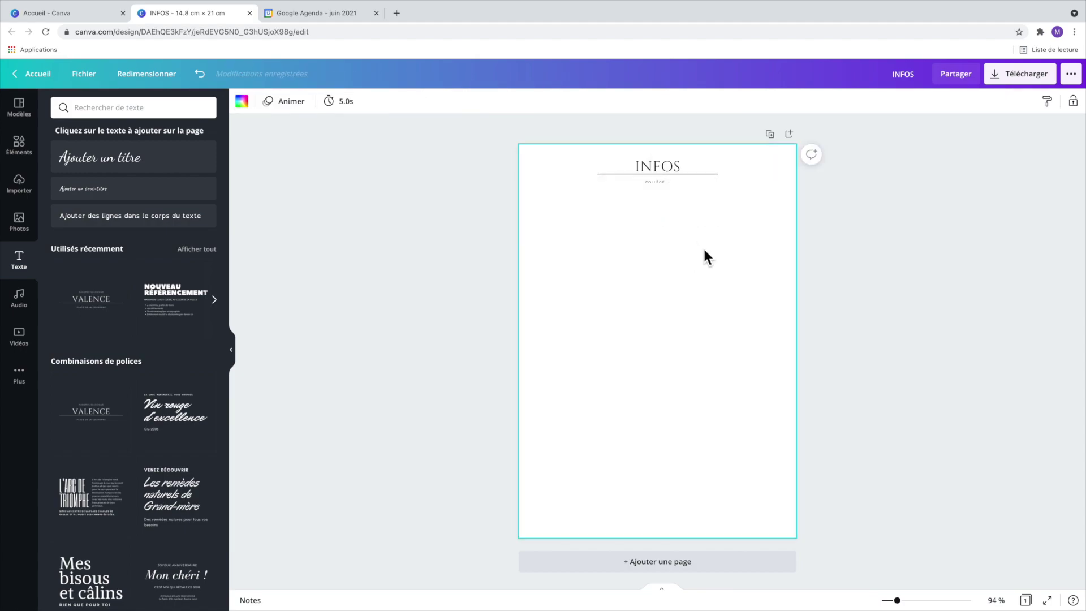
Try several default colours as the page background and return it to white
click(242, 103)
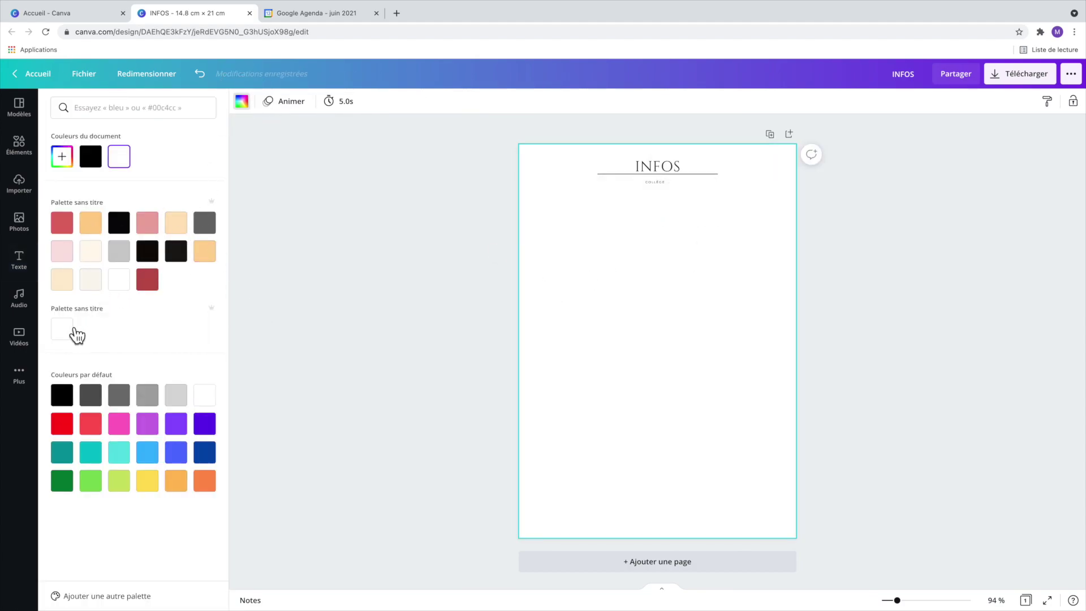
click(184, 404)
click(152, 433)
click(139, 404)
key(super+z)
click(120, 285)
Search the elements for "séparateur" and restrict the results to graphics
click(19, 145)
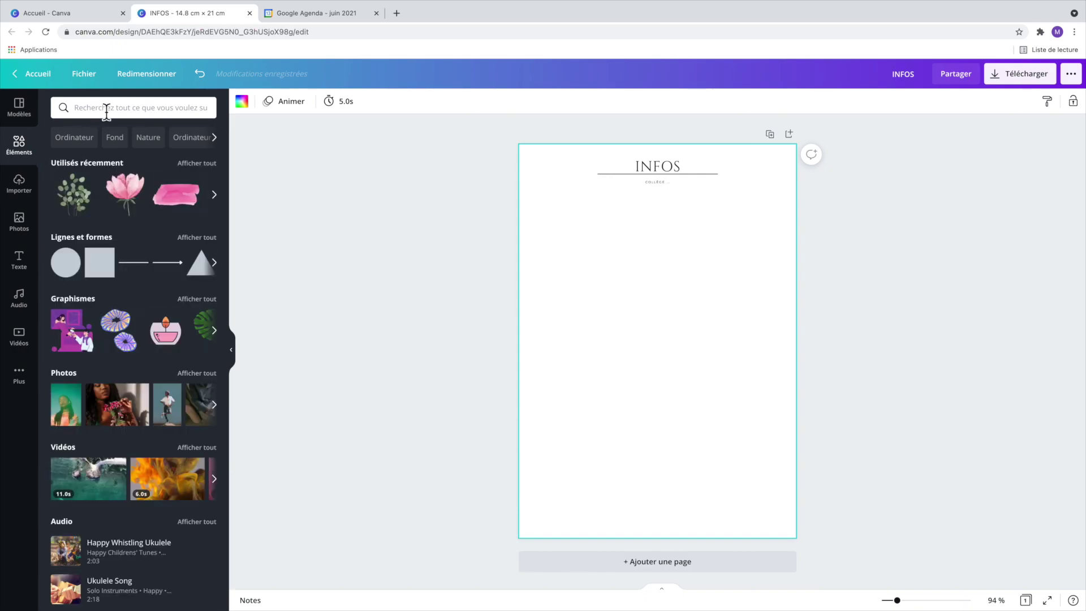
click(106, 107)
text(séparat)
click(93, 155)
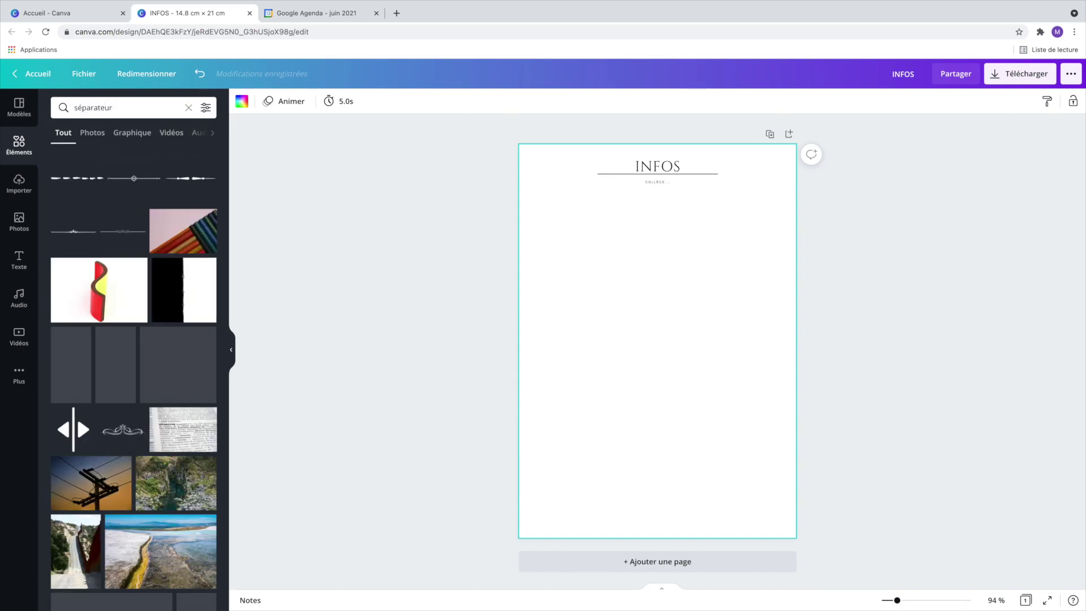
scroll(207, 368, down, 5)
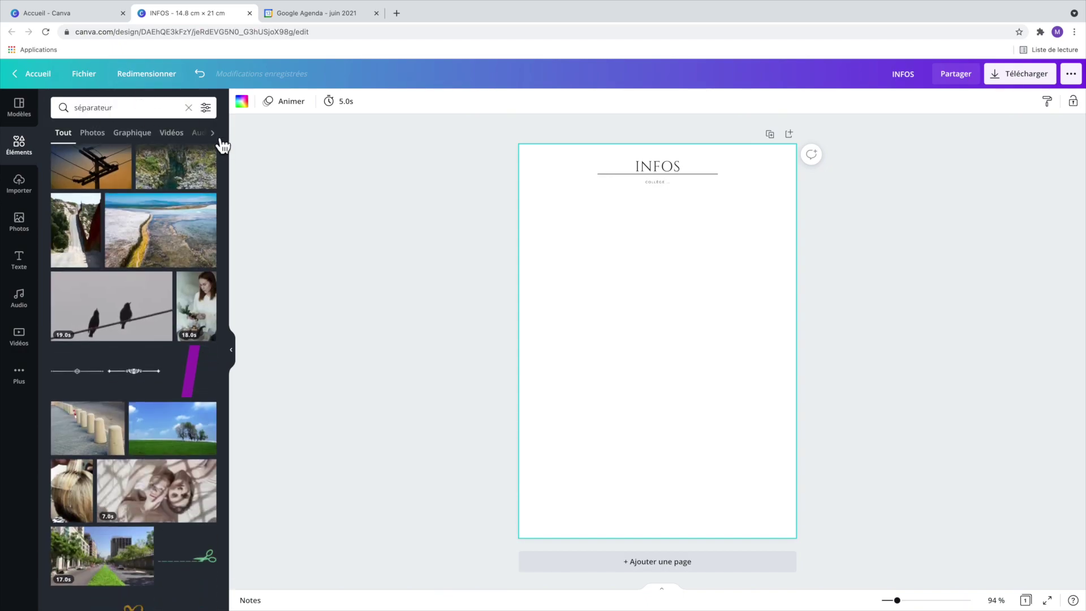
click(132, 133)
scroll(199, 384, down, 3)
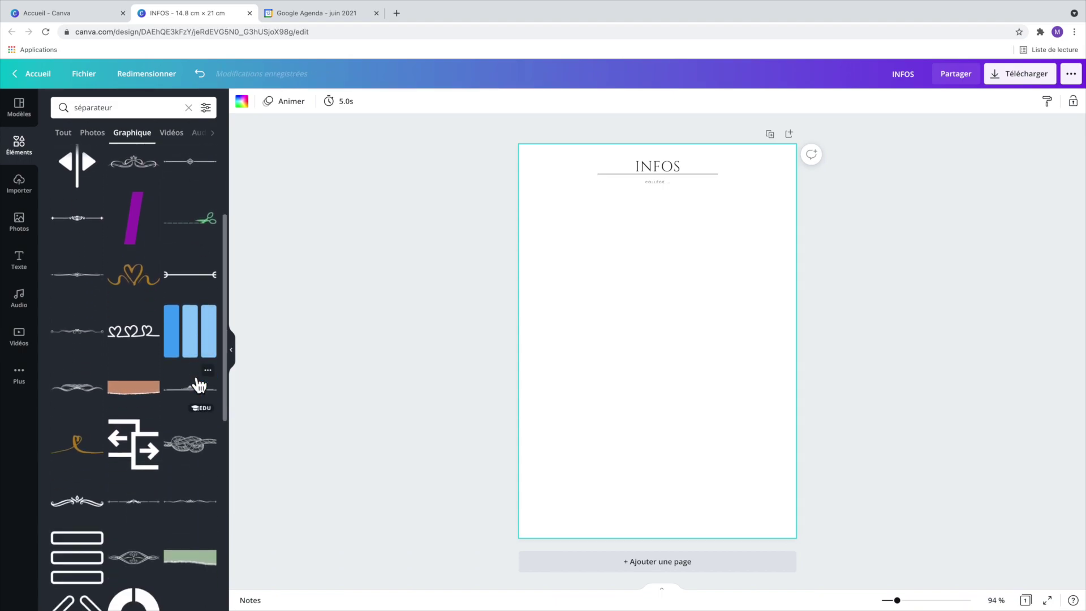
Place the brown torn-paper strip on the page and recolour its body white and its torn edge brown
click(131, 403)
drag(722, 361, 678, 319)
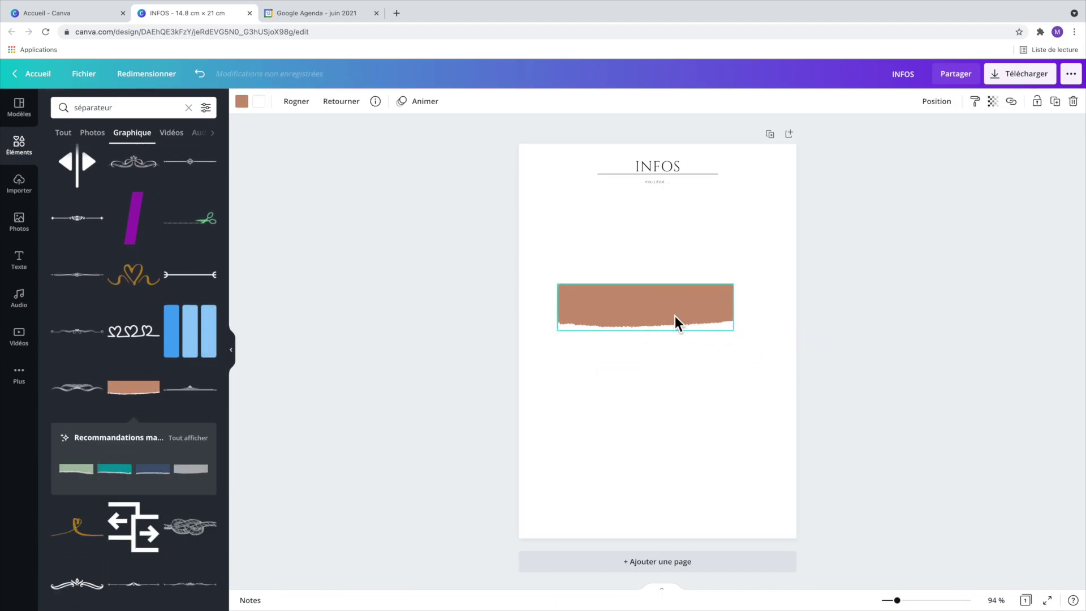
click(256, 104)
click(121, 160)
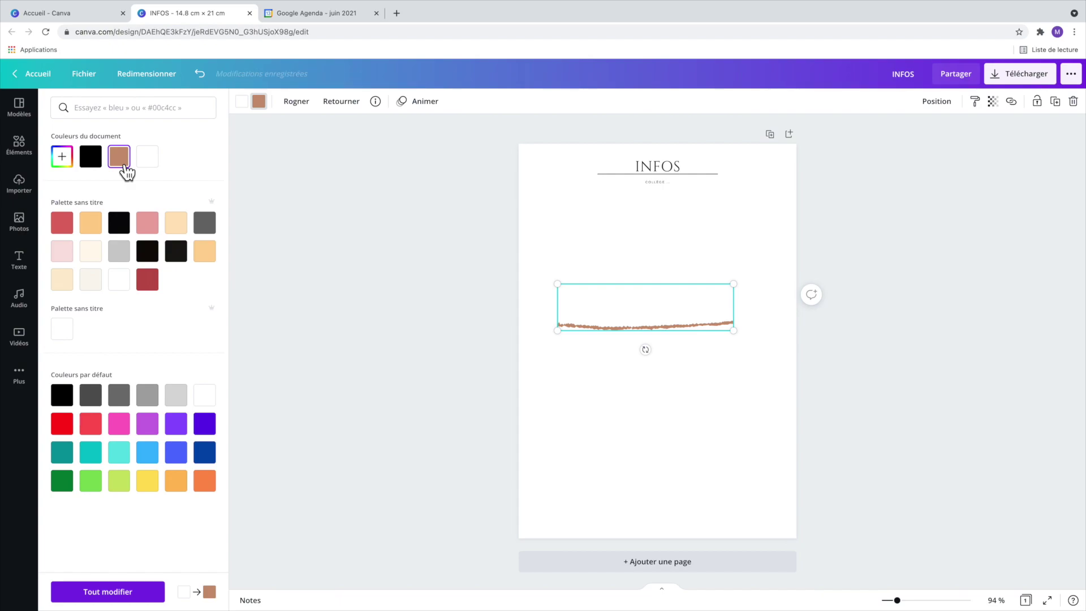
Move the torn-paper strip to the page's top edge, enlarge it to the full page width and send it behind the heading
drag(643, 306, 605, 170)
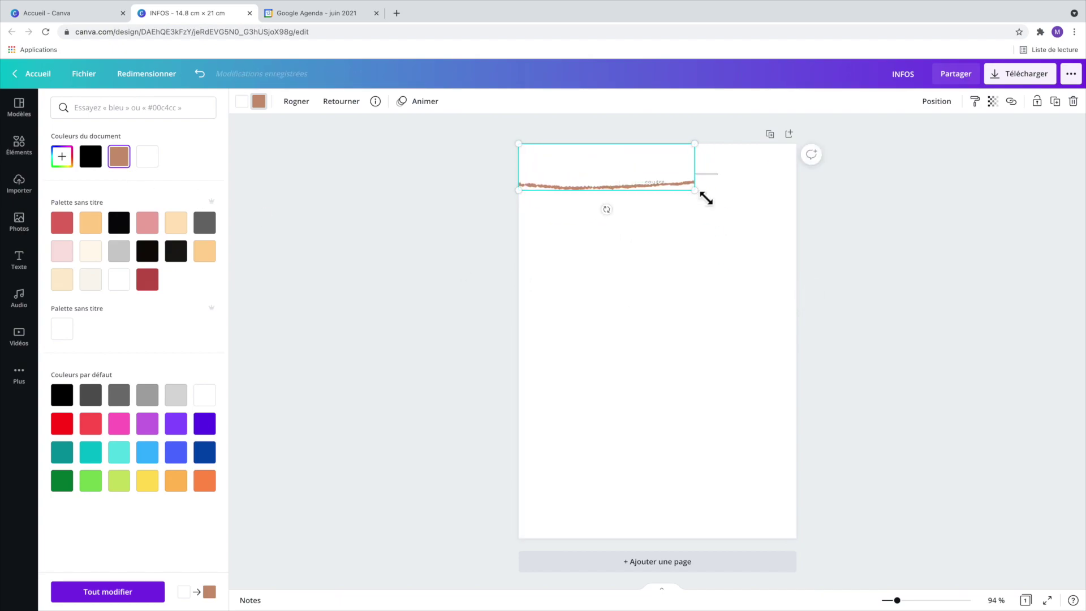
drag(695, 190, 744, 200)
click(937, 101)
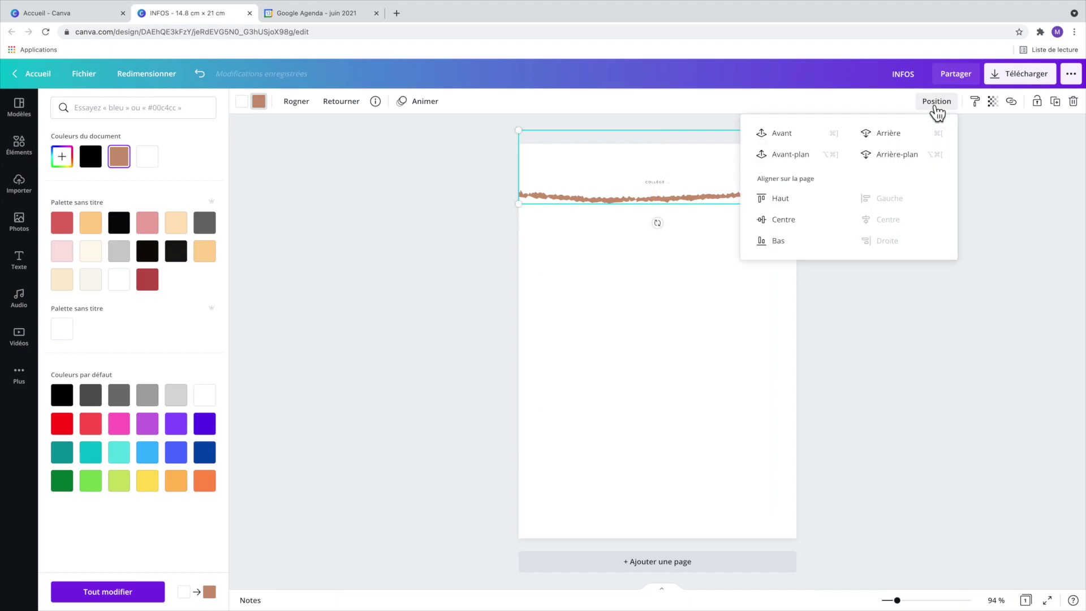
click(911, 153)
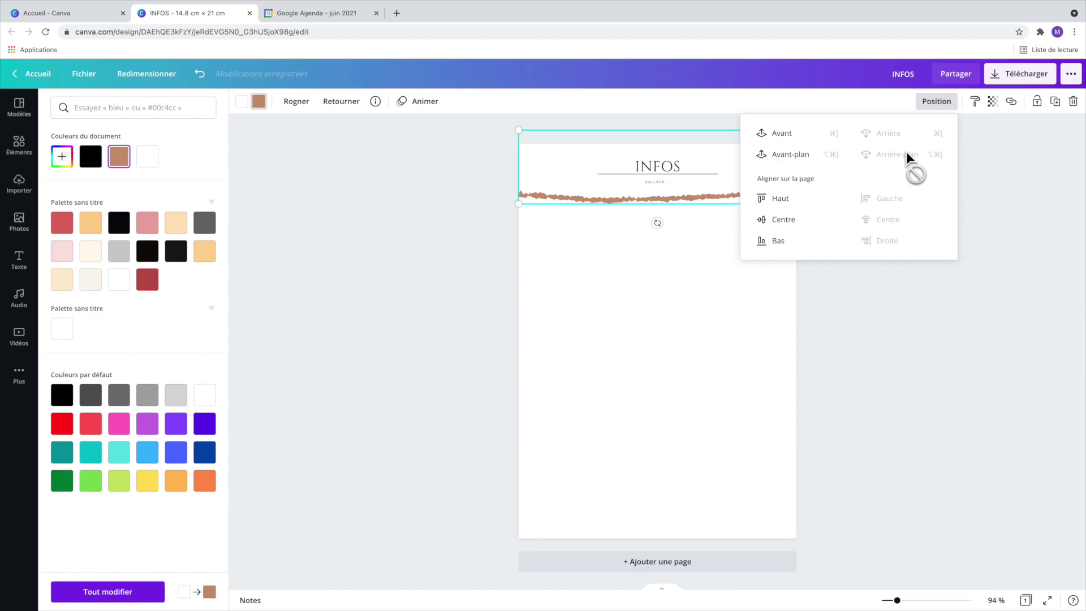
click(691, 303)
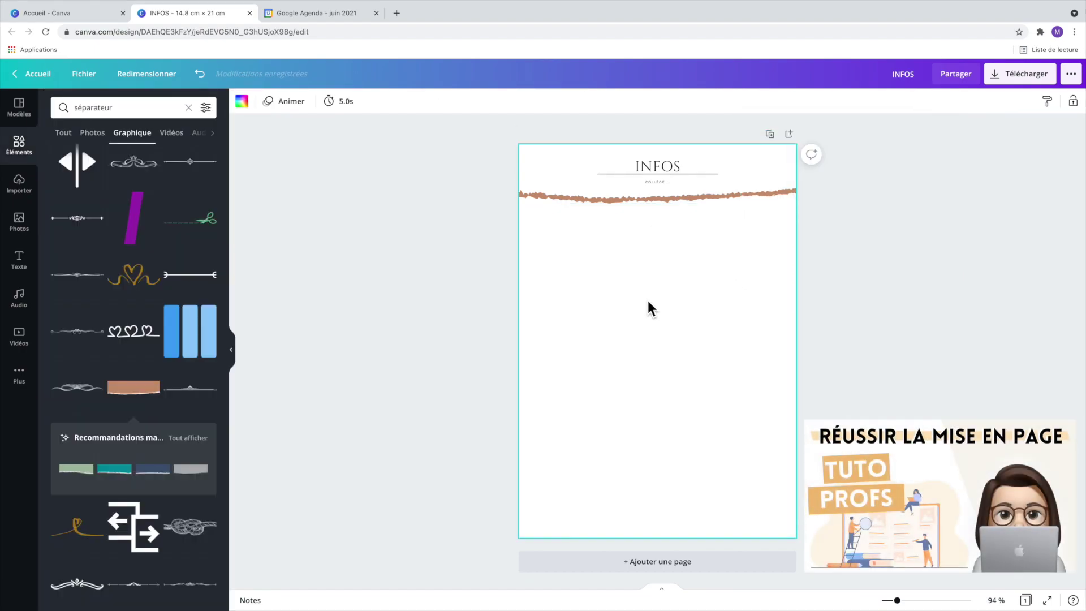
Search the graphic elements for "eucalyptus"
double_click(121, 108)
text(eucal)
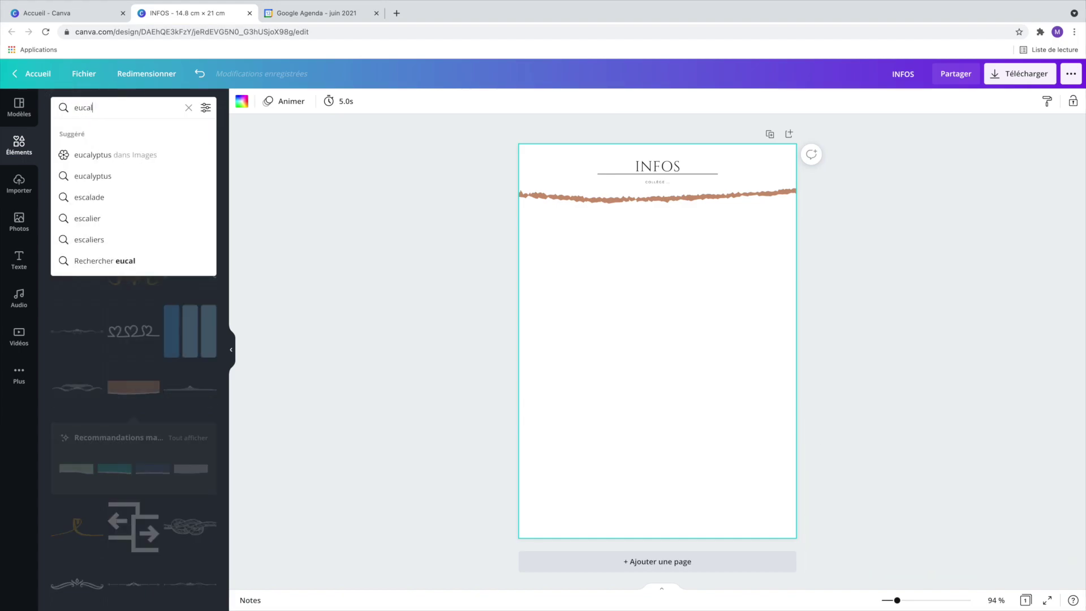
click(102, 156)
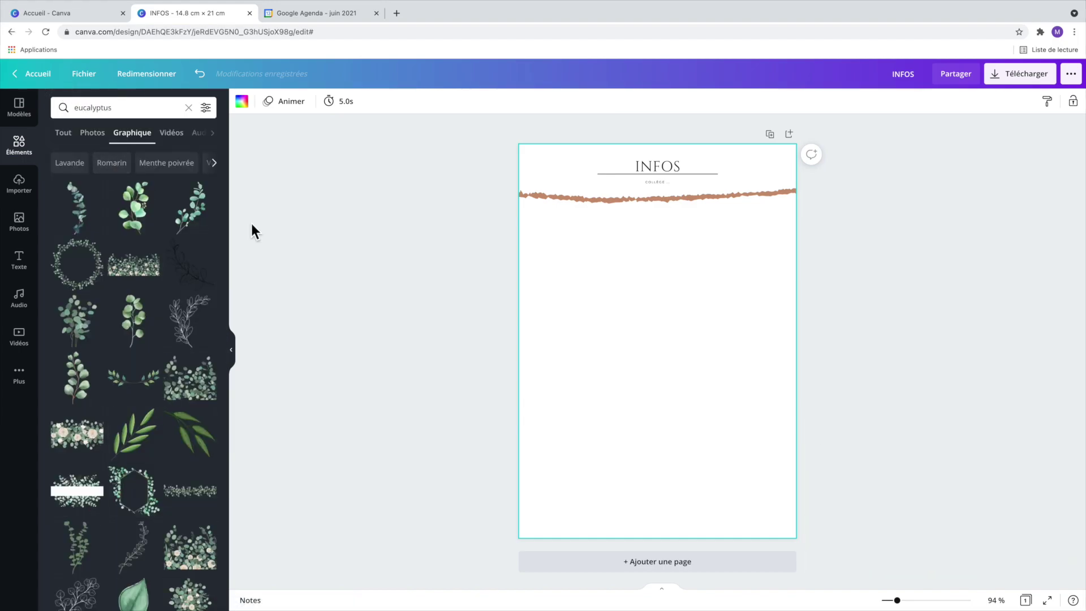
Place the round-leaved green eucalyptus bouquet near the page's bottom-left corner and shrink it to fit there
scroll(191, 359, down, 5)
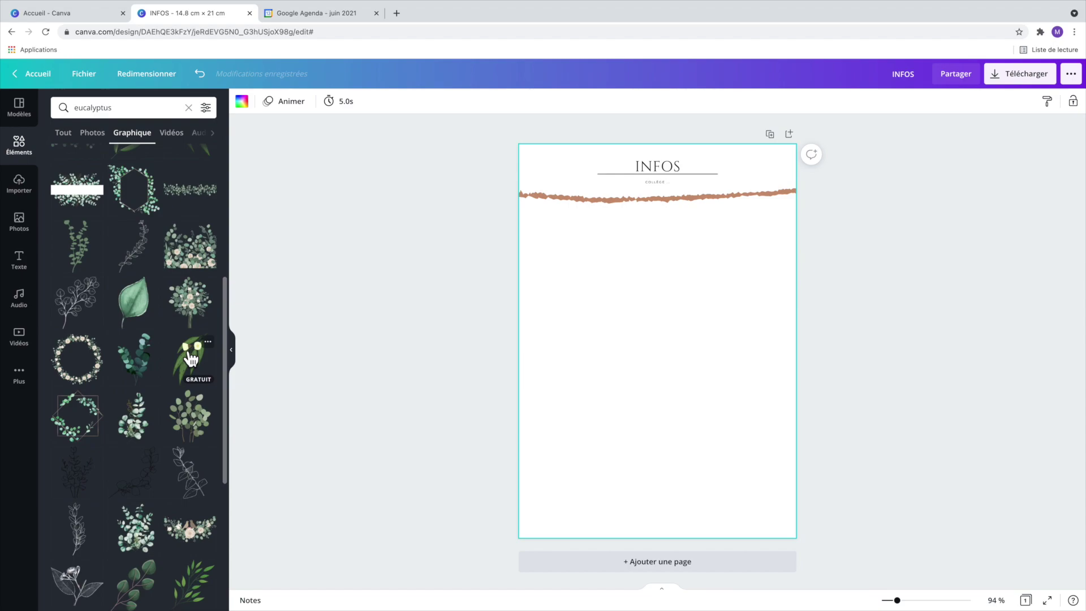
click(190, 415)
drag(665, 358, 602, 486)
drag(651, 401, 627, 427)
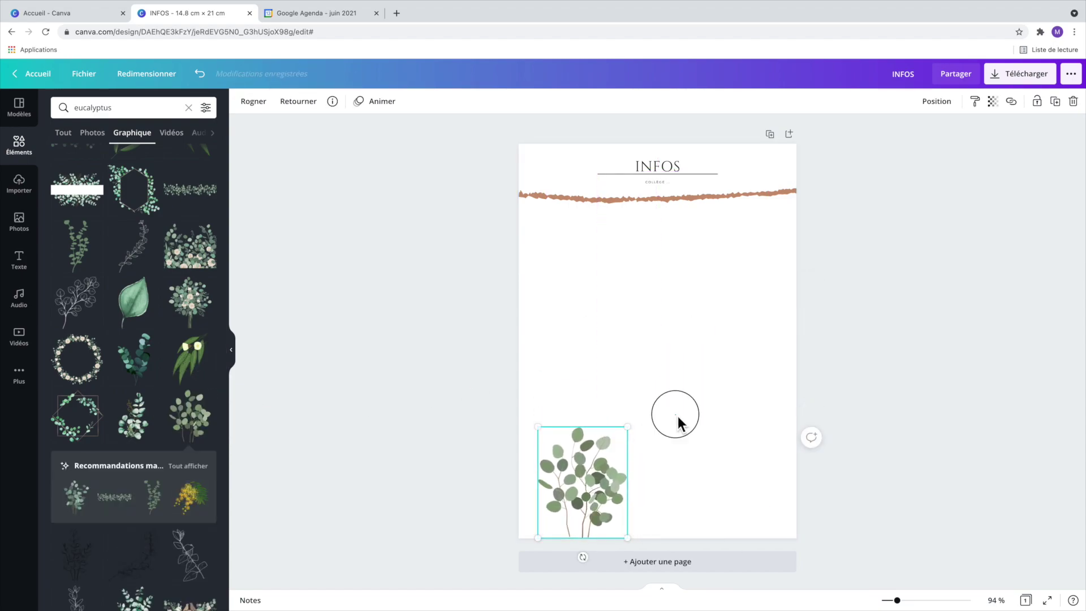
click(677, 415)
Add a square, stretch it into a full-height strip about 1 cm wide along the page's left edge, and fill it light grey
click(188, 108)
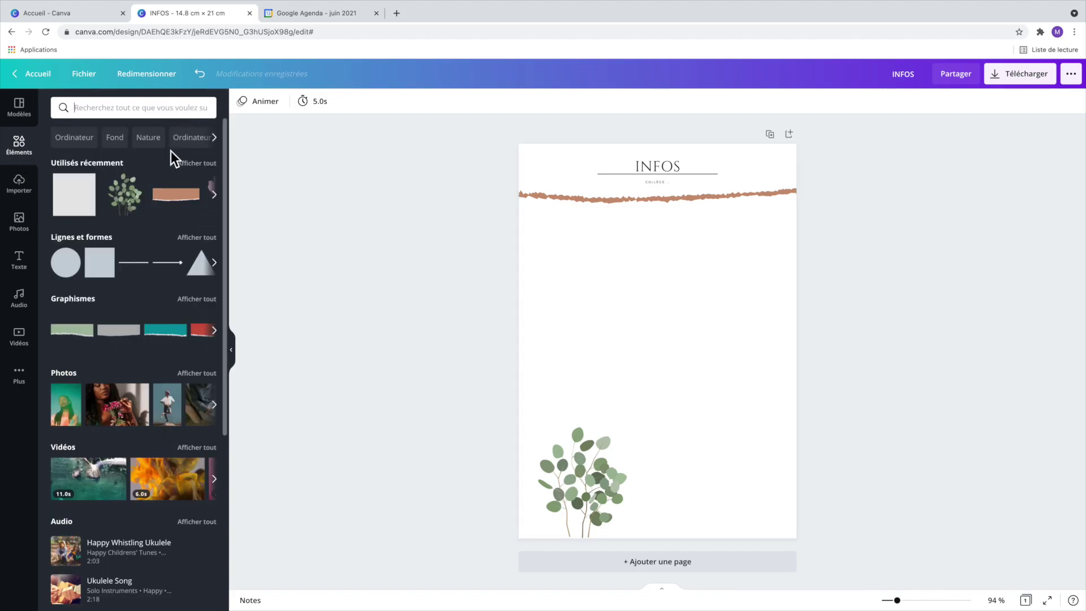
click(105, 273)
drag(645, 312, 586, 191)
drag(673, 226, 537, 227)
drag(530, 298, 527, 538)
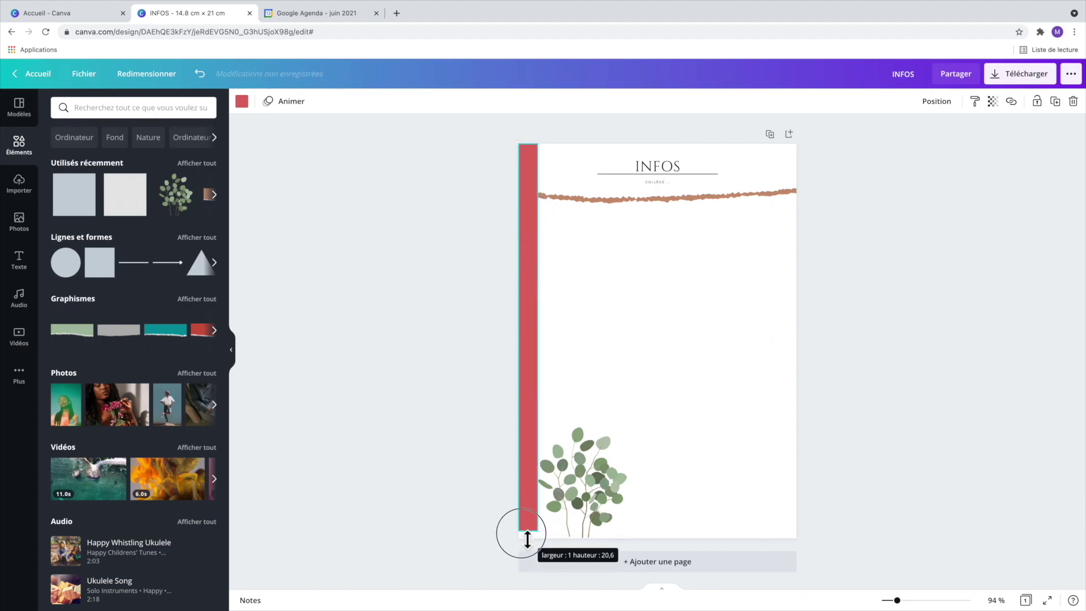
click(242, 101)
click(118, 251)
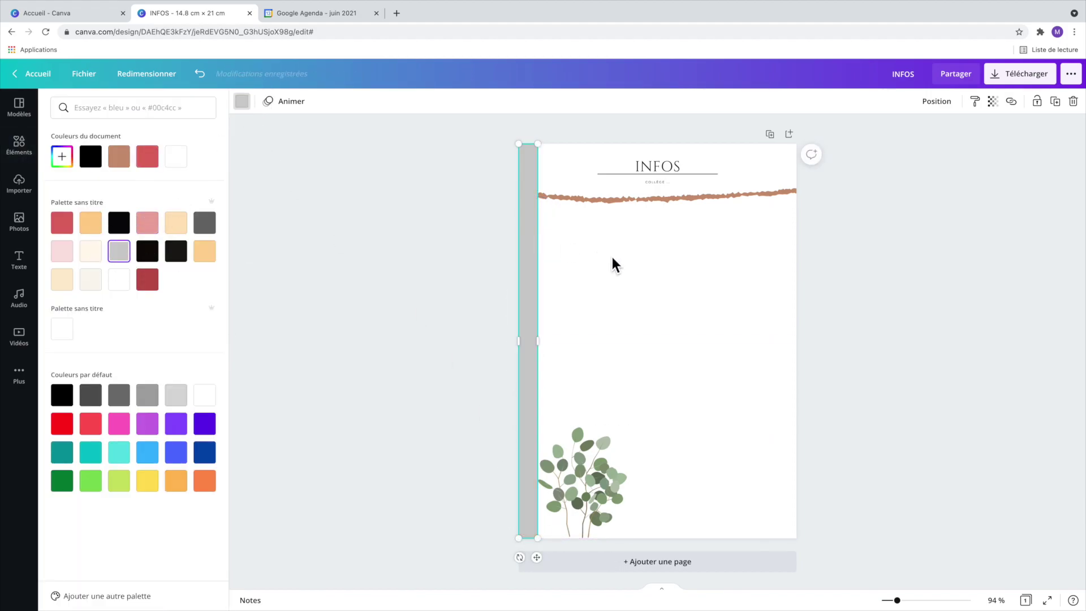
click(615, 264)
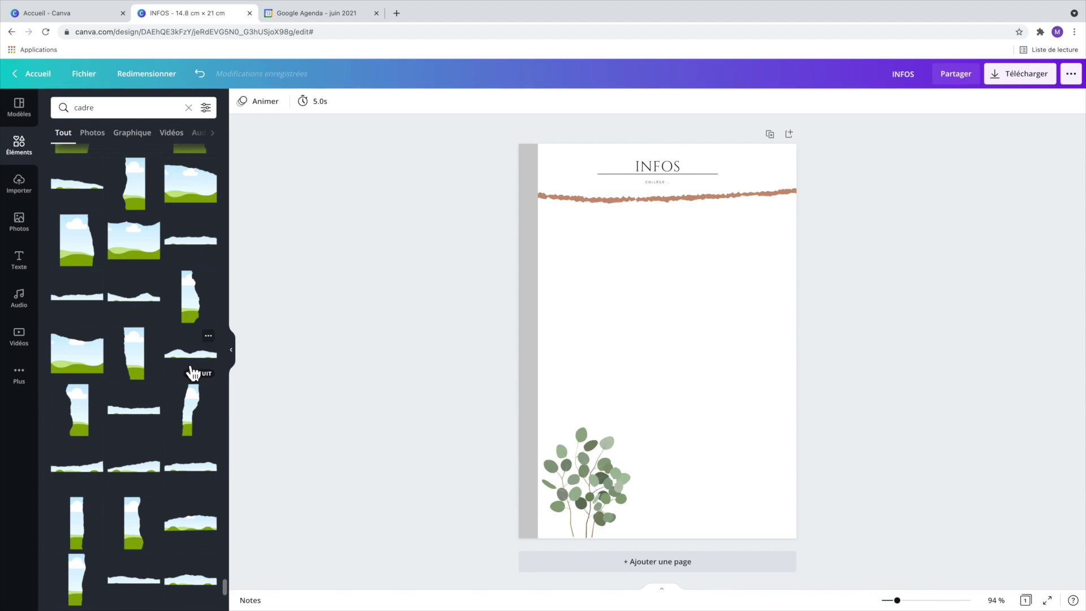
Place a vertical torn-edge frame against the grey strip in the page's bottom-left area and fill it with the document's brown
drag(204, 310, 565, 450)
drag(612, 321, 580, 417)
click(241, 102)
click(119, 157)
Send the brown torn-edge shape behind the eucalyptus and make it semi-transparent
click(936, 101)
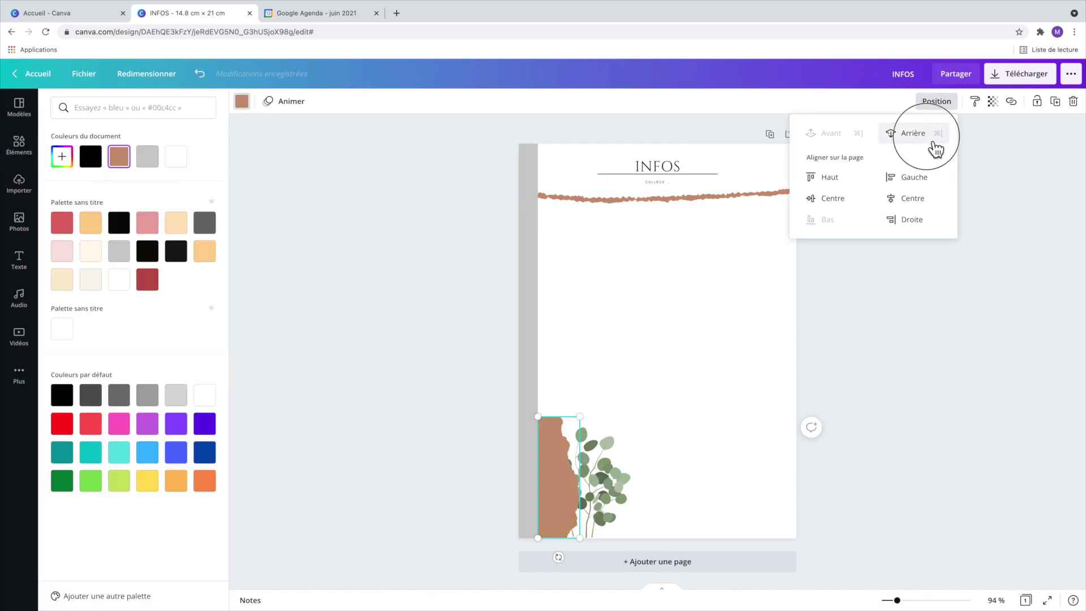
click(992, 101)
drag(955, 134, 920, 140)
click(647, 337)
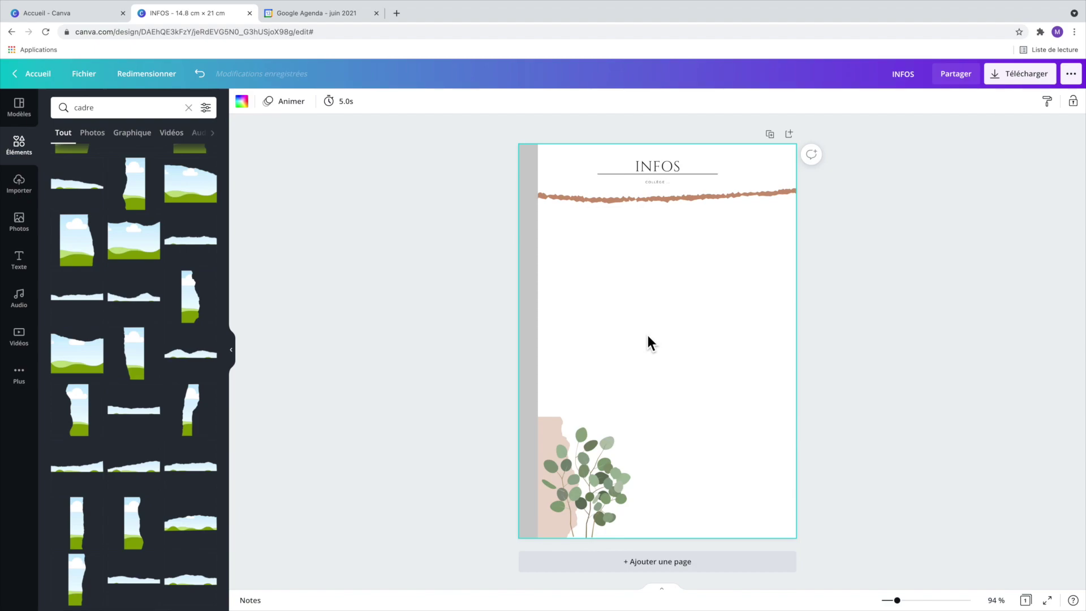
Duplicate the header's torn-paper strip and place the copy upside down across the bottom of the page
click(623, 202)
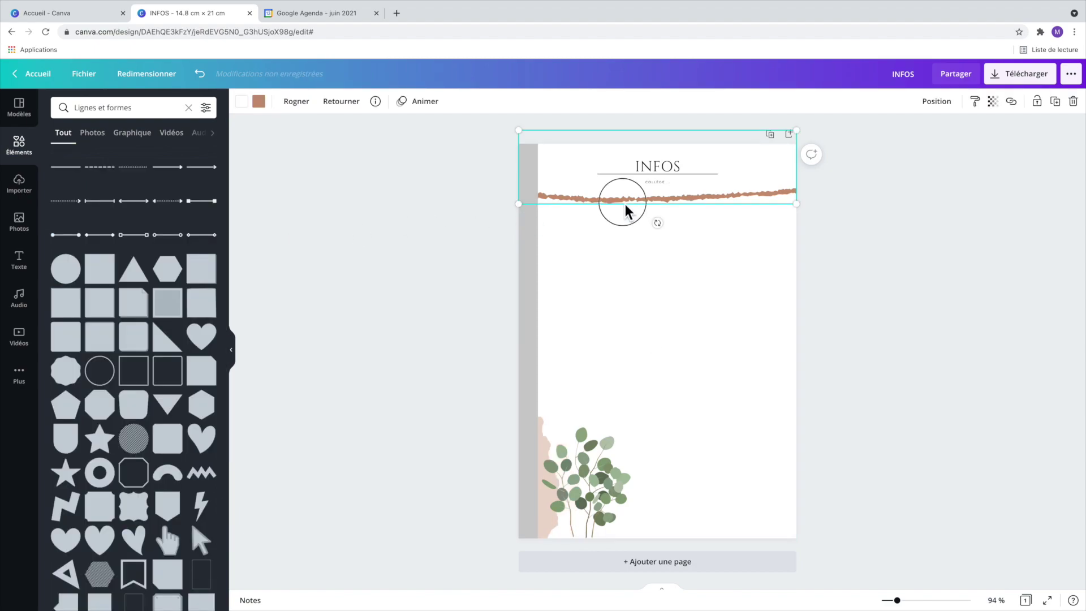
key(ctrl+c)
key(ctrl+v)
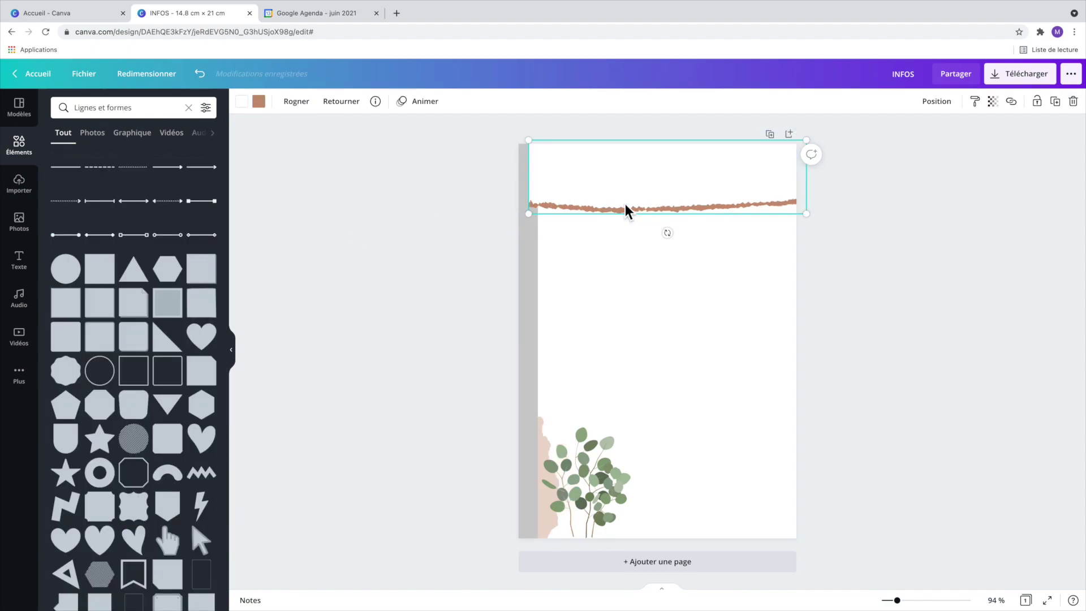
drag(634, 205, 664, 480)
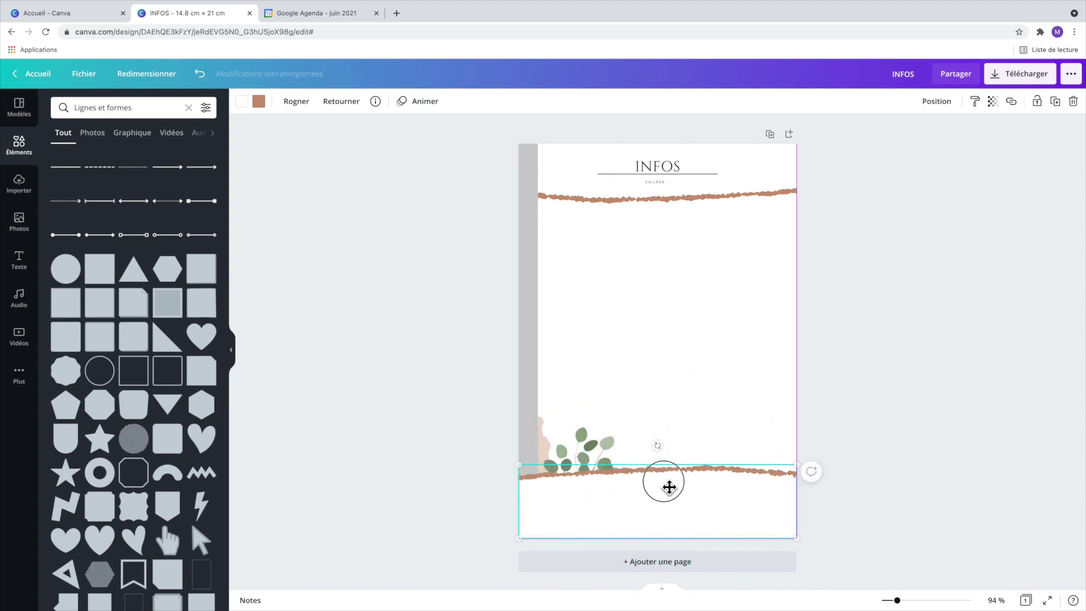
Lower the bottom torn-paper strip so only its brown torn edge remains along the page's bottom edge
click(936, 101)
drag(747, 475, 746, 534)
click(937, 101)
click(823, 155)
click(885, 347)
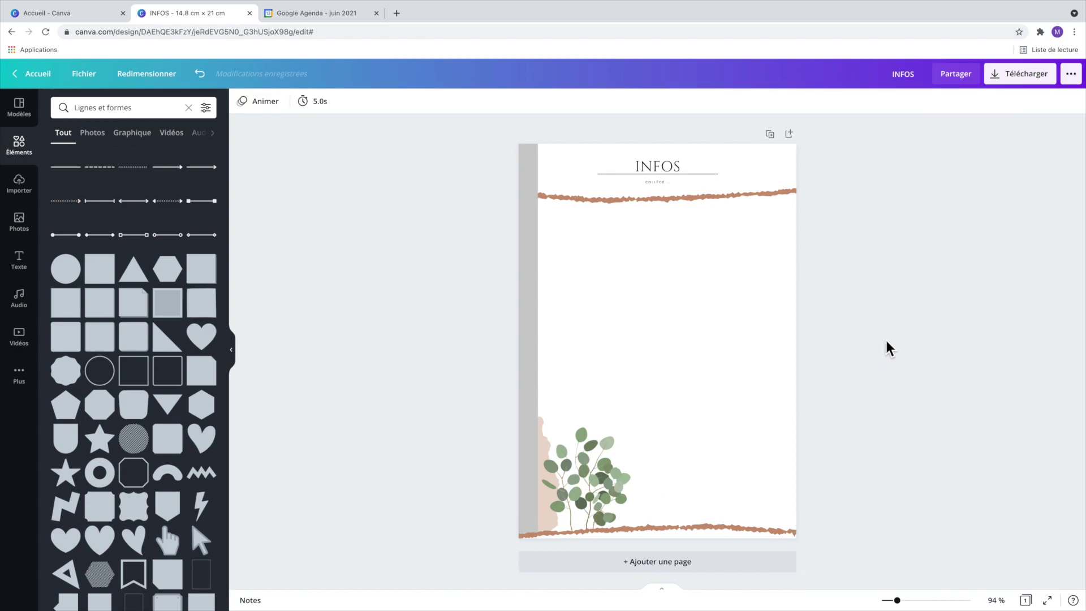
Add a square and stretch it into a block spanning the full page width
click(100, 269)
drag(650, 307, 798, 303)
mouse_move(657, 375)
mouse_down()
mouse_move(664, 280)
mouse_move(650, 330)
mouse_move(658, 382)
mouse_up()
Duplicate the block to make three stacked sections, narrowing the lowest to about 8,4 × 4,3 cm beside the eucalyptus
key(ctrl+d)
drag(658, 343, 654, 456)
key(super+d)
drag(521, 478, 645, 481)
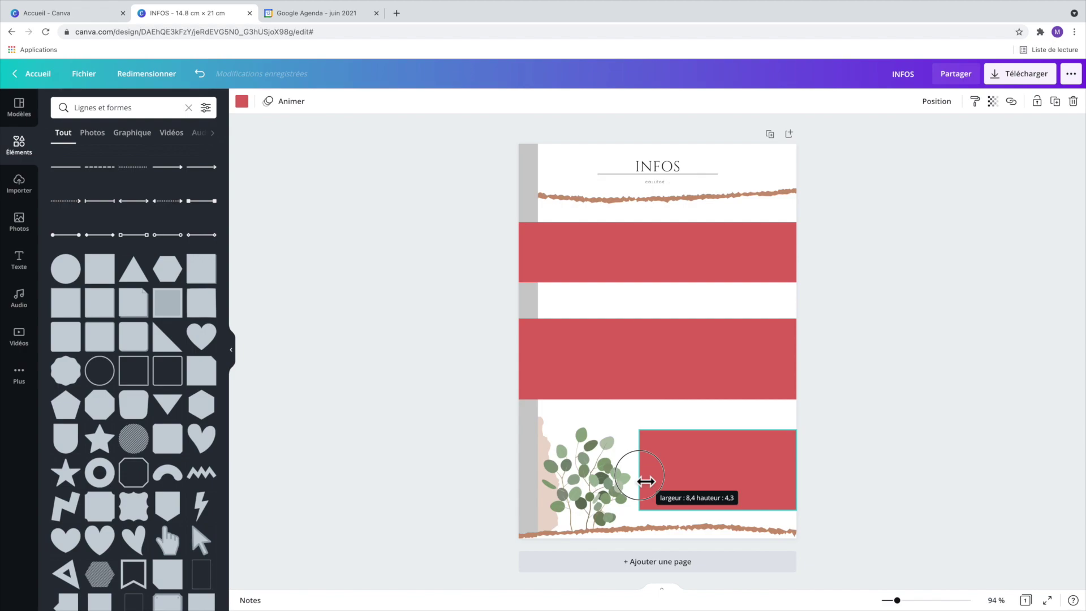
click(864, 396)
Recolour all the red section blocks with the document's brown
click(726, 266)
click(242, 102)
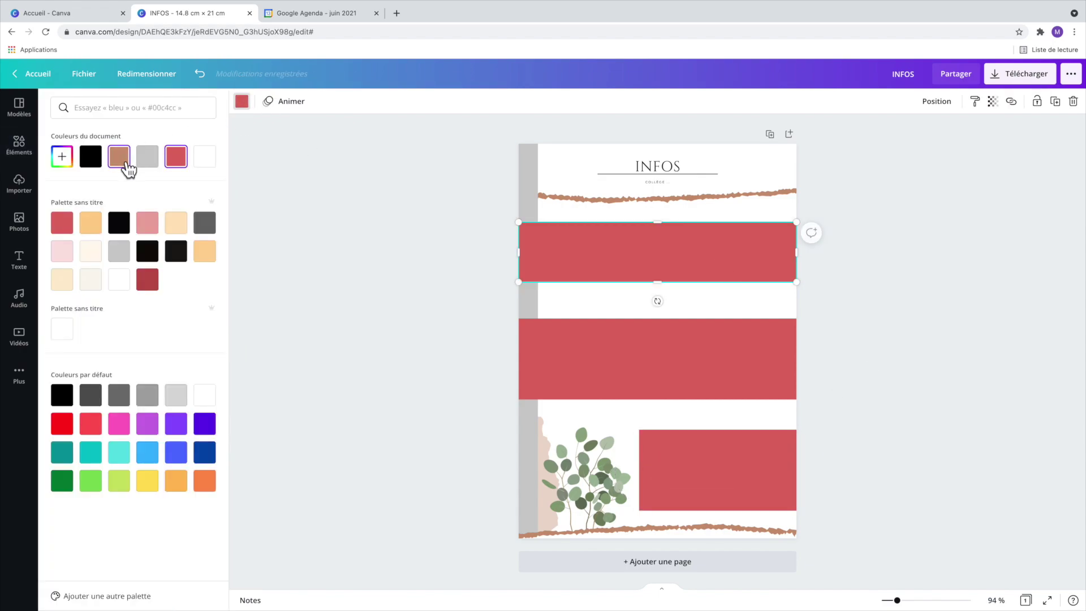
click(125, 164)
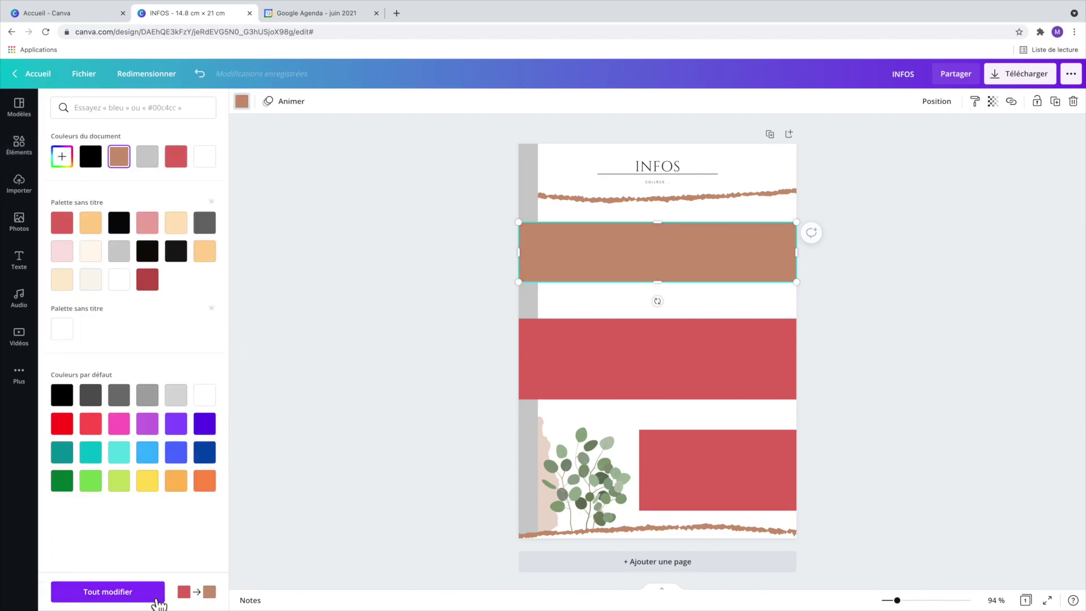
click(107, 592)
Set the transparency of the three brown section blocks to 30
click(993, 101)
drag(965, 141, 911, 133)
click(763, 356)
click(992, 101)
click(786, 446)
click(992, 101)
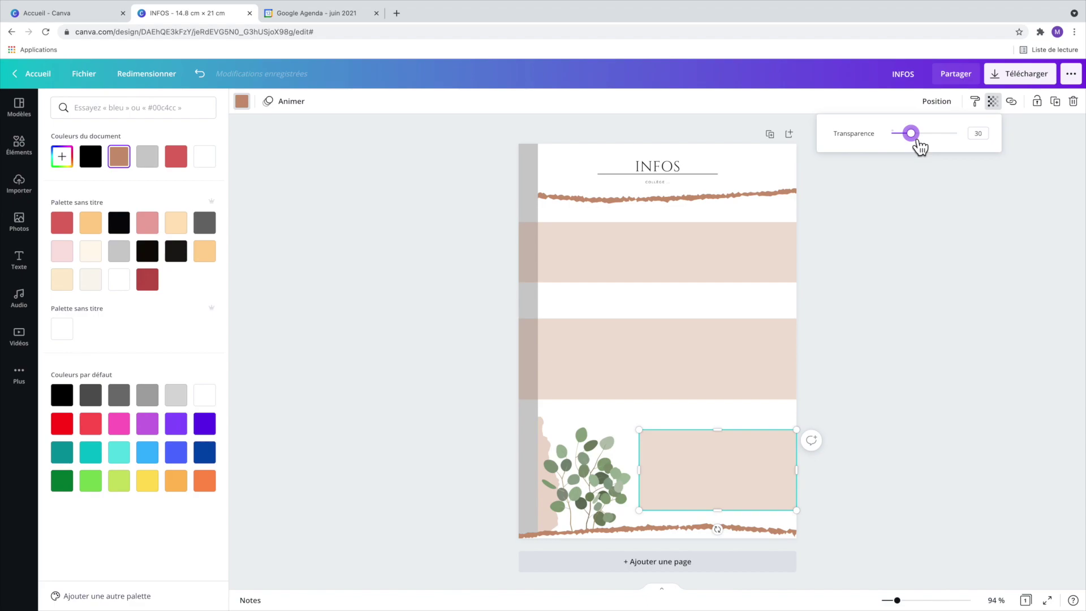
Add a narrow title bar over the top edge of each section block, making the lowest one shorter to fit its block
click(18, 144)
click(99, 268)
drag(682, 403, 718, 430)
key(super+d)
key(super+d)
drag(796, 429, 781, 429)
drag(644, 429, 662, 434)
Select the three title bars together and fill them with the document's brown #c99574
click(631, 223)
shift+click(639, 318)
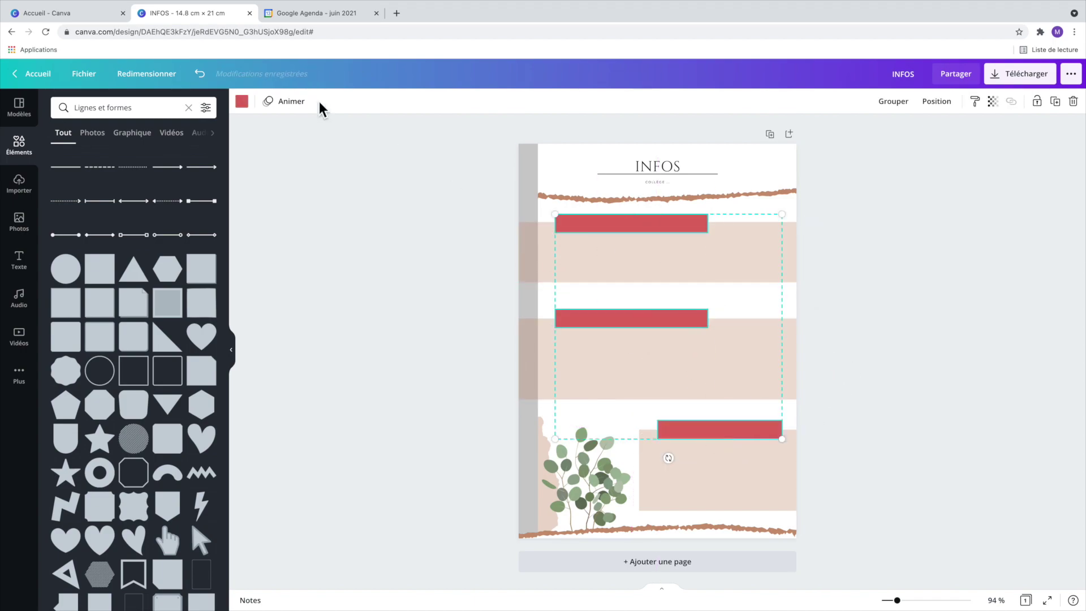
click(242, 102)
click(120, 157)
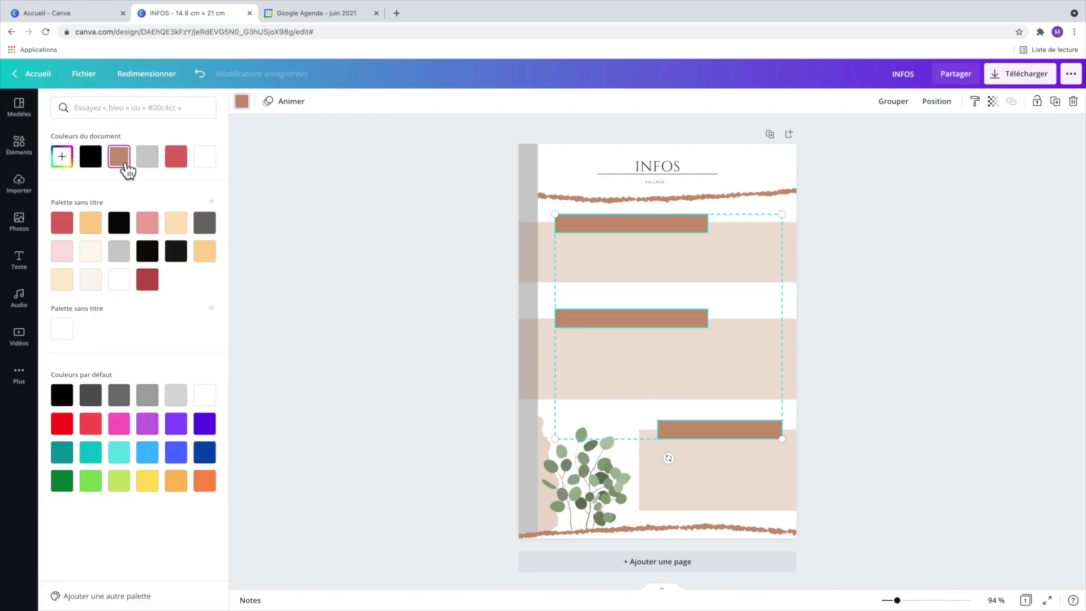
click(91, 157)
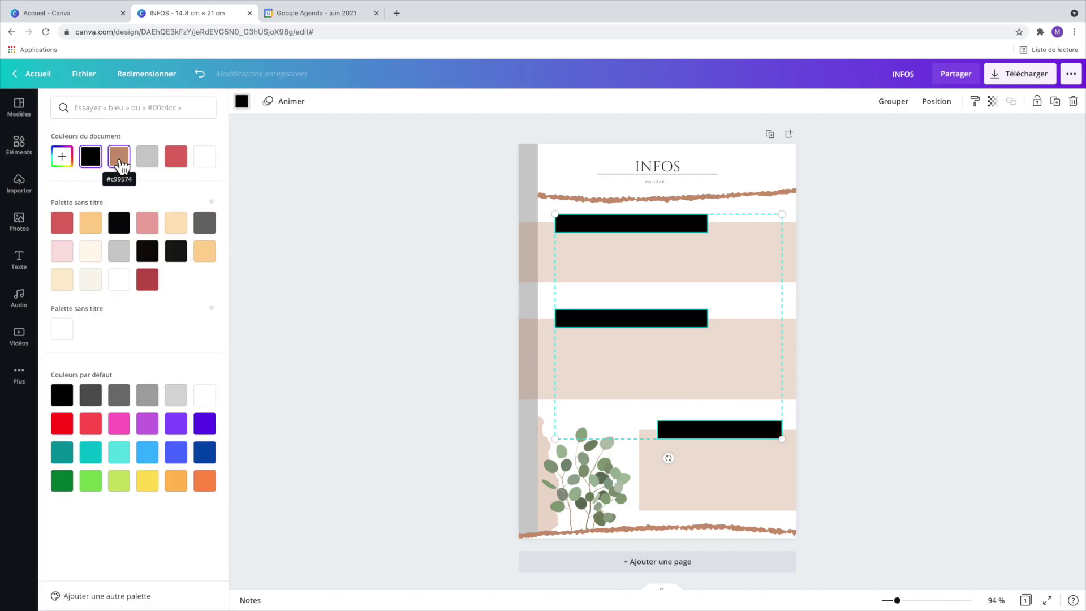
click(120, 160)
Give the three title bars a custom, more muted greyish brown
click(993, 101)
mouse_move(957, 134)
mouse_down()
mouse_move(952, 142)
mouse_move(969, 142)
mouse_up()
click(71, 161)
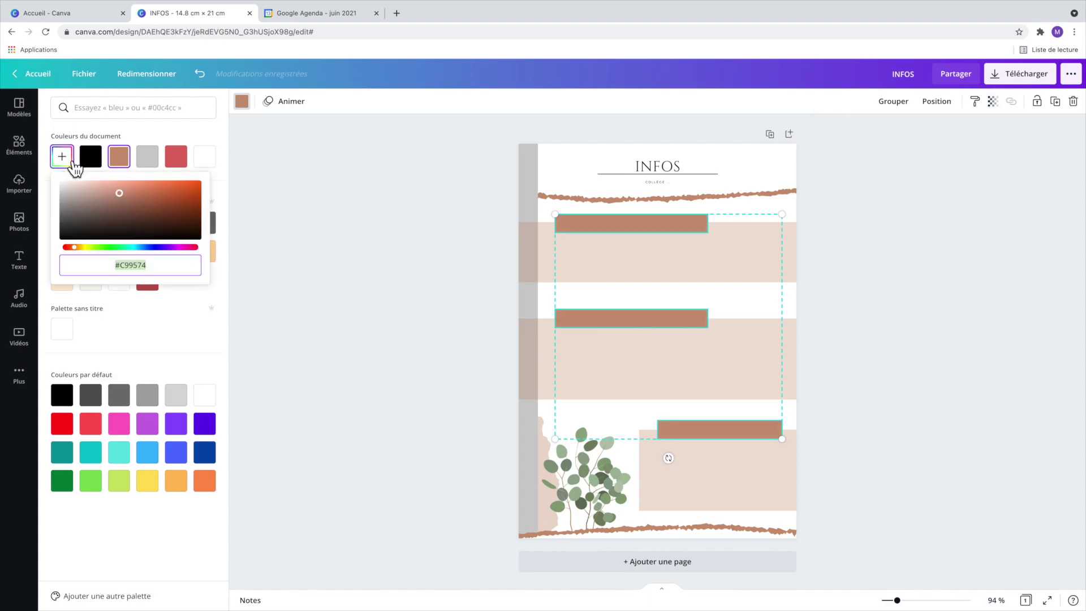
click(116, 193)
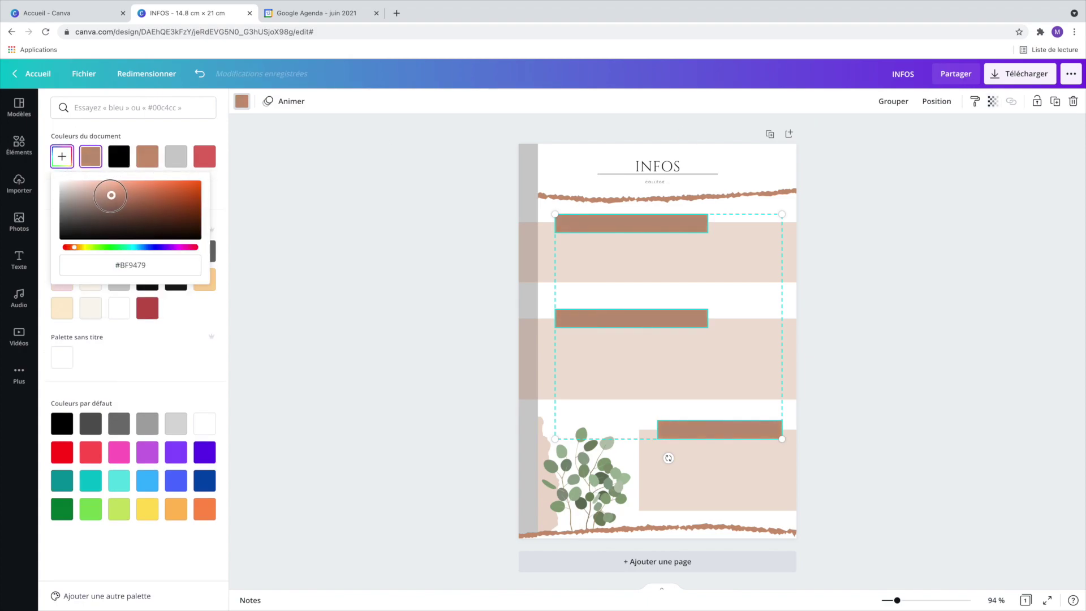
click(367, 233)
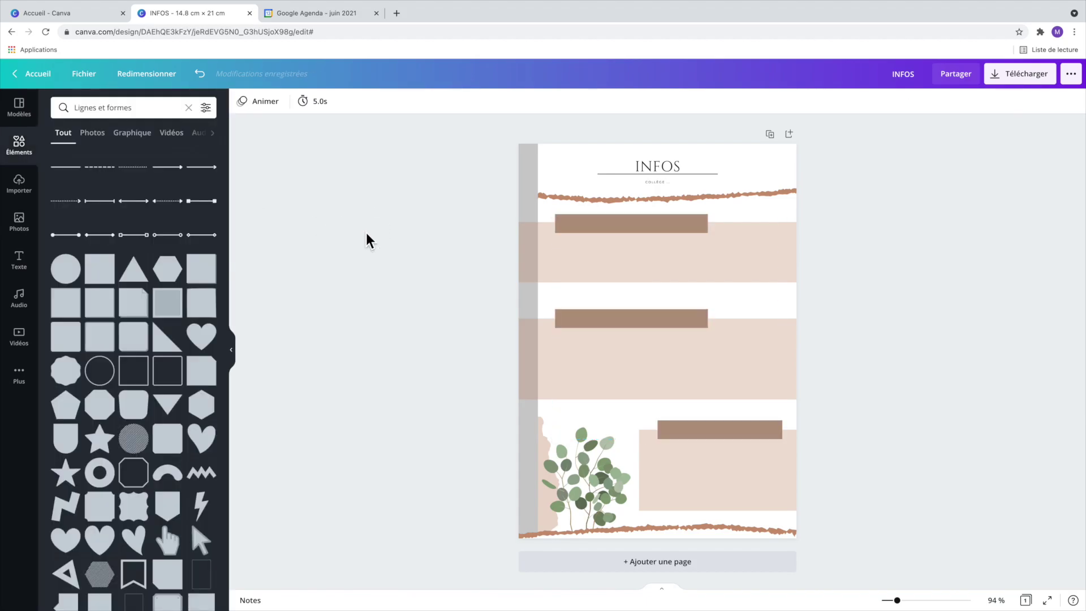
Add the body text "APPARTIENT À" and place it enlarged to size 14,3 on the top title bar
click(20, 260)
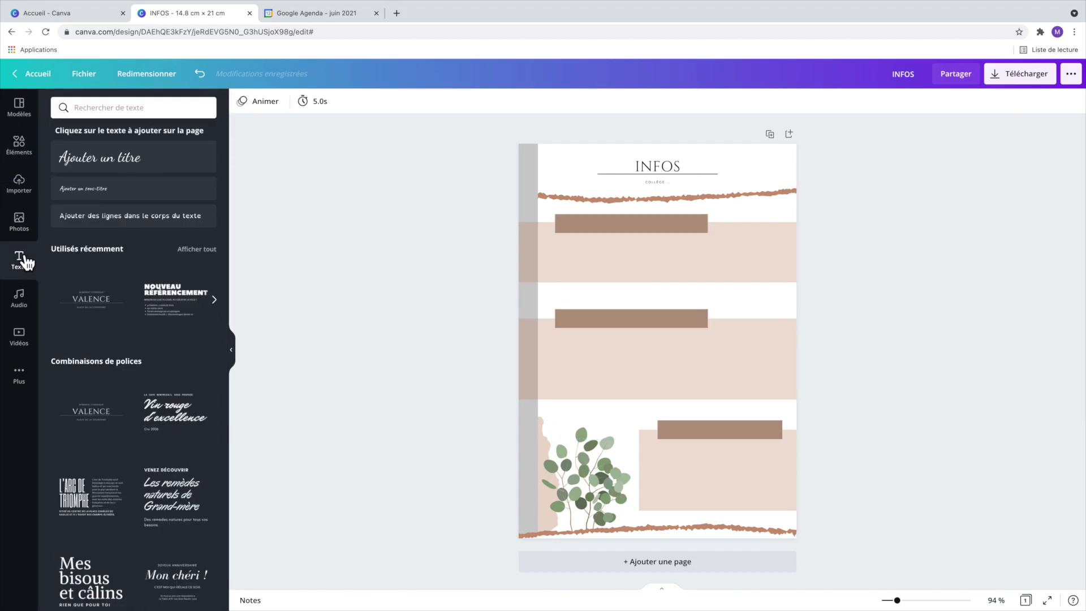
click(170, 216)
text(APPARTIEN)
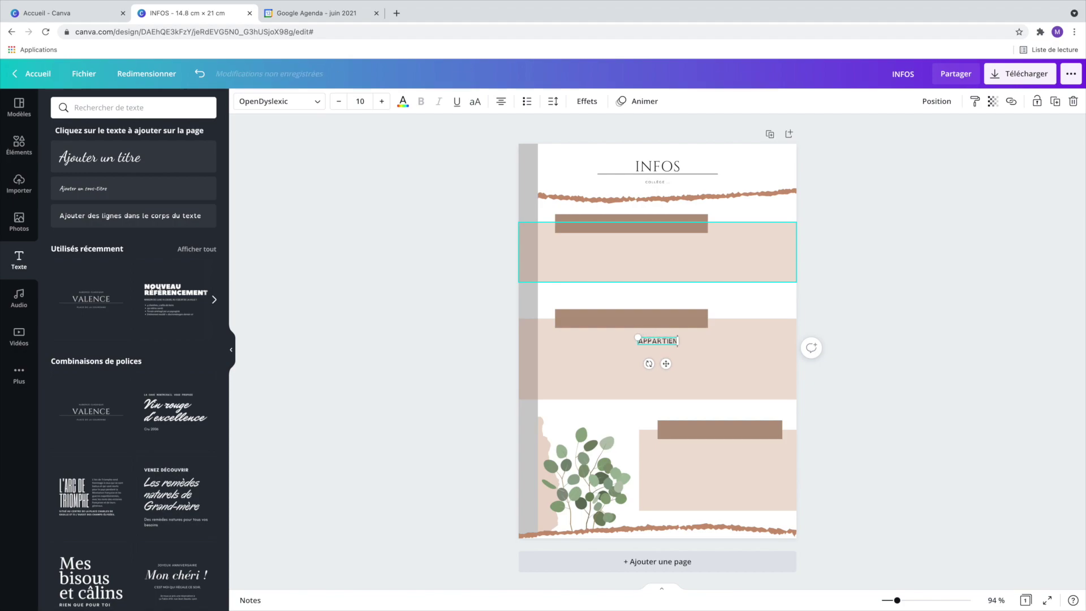
text(T A)
drag(672, 368, 635, 230)
Reduce the height of the three title bars to about 0,8 cm
click(645, 226)
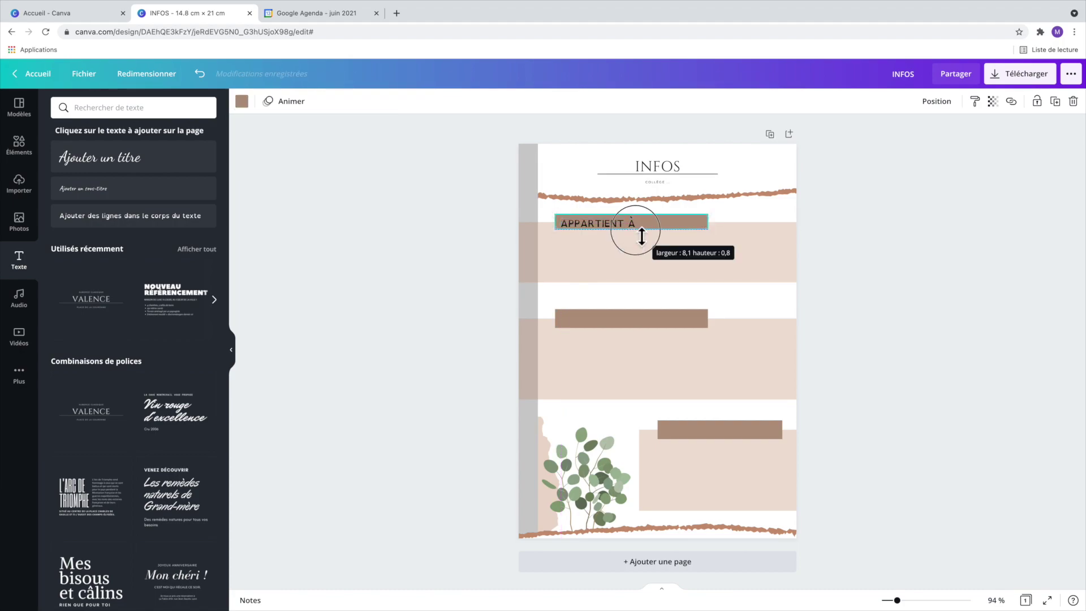
click(631, 317)
drag(630, 333, 634, 331)
click(708, 430)
drag(720, 439, 724, 440)
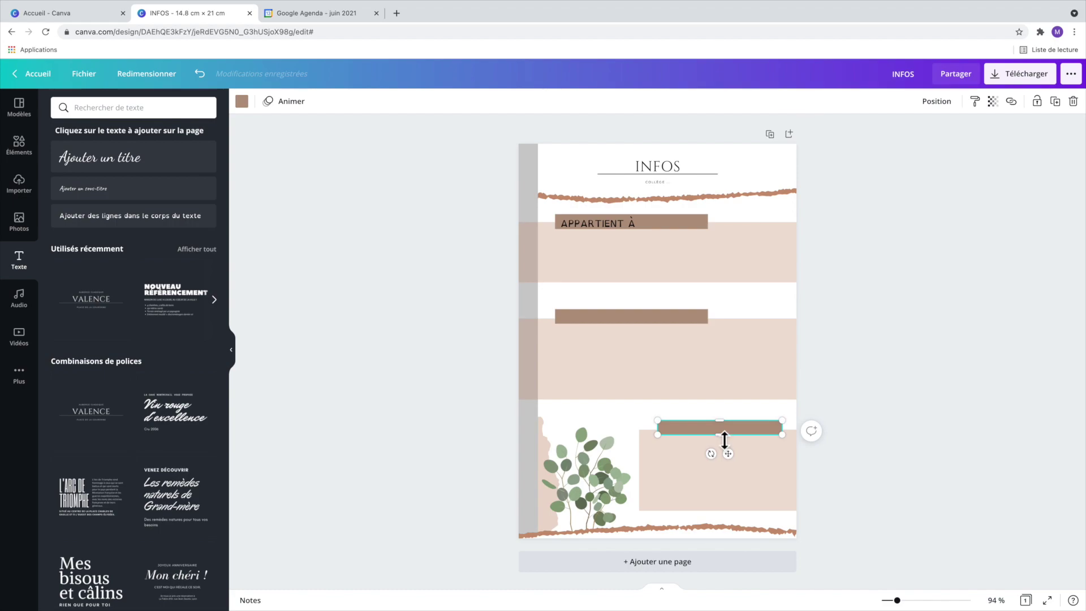
Set the "Appartient à" title in the Georgina font without all caps and enlarge it to size 24,4
click(614, 225)
click(321, 104)
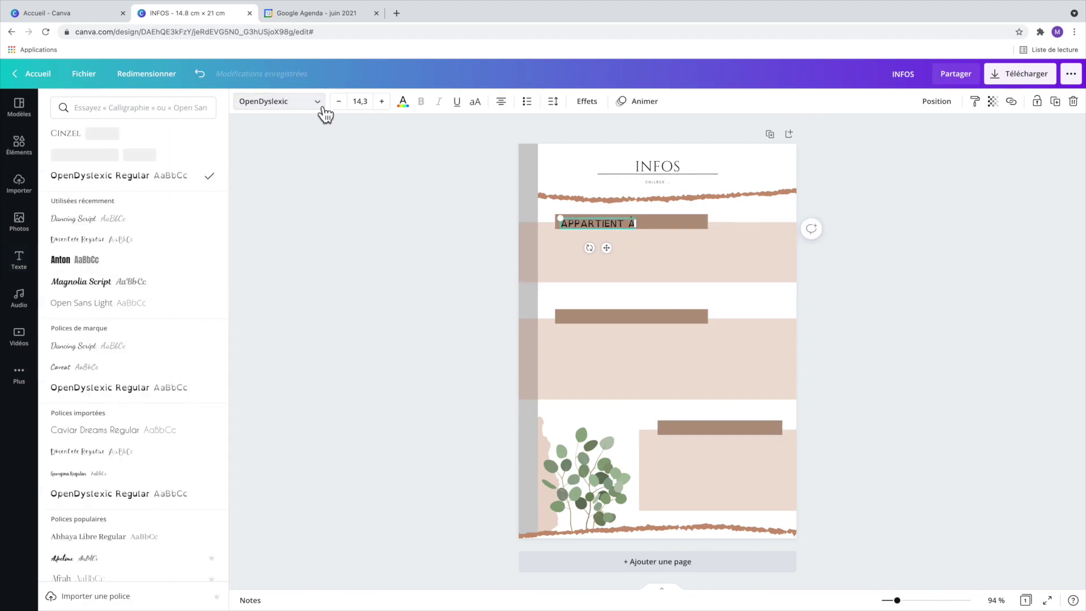
click(122, 110)
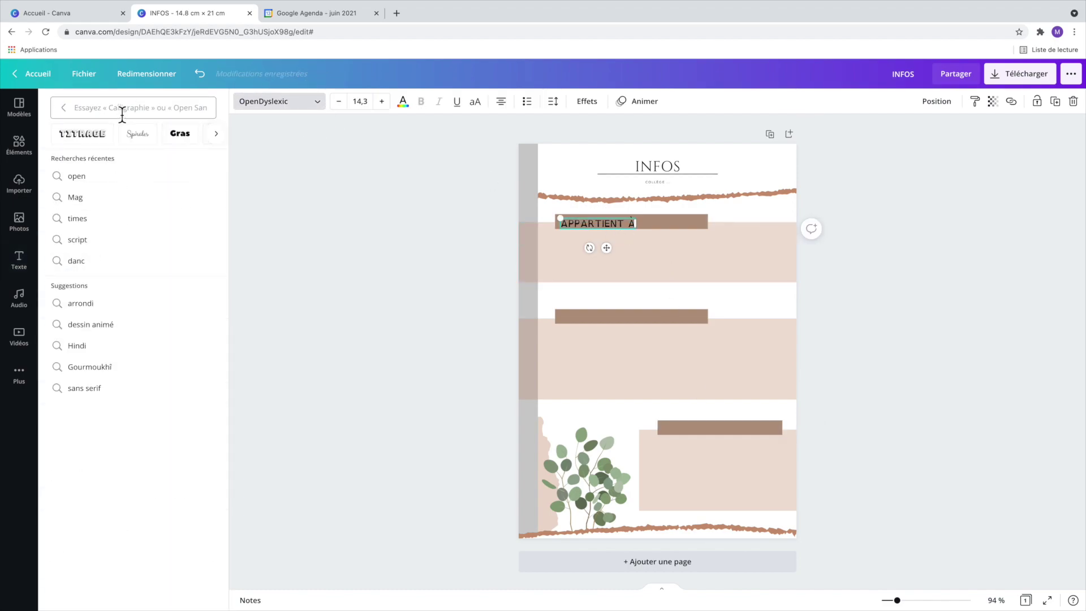
text(ge)
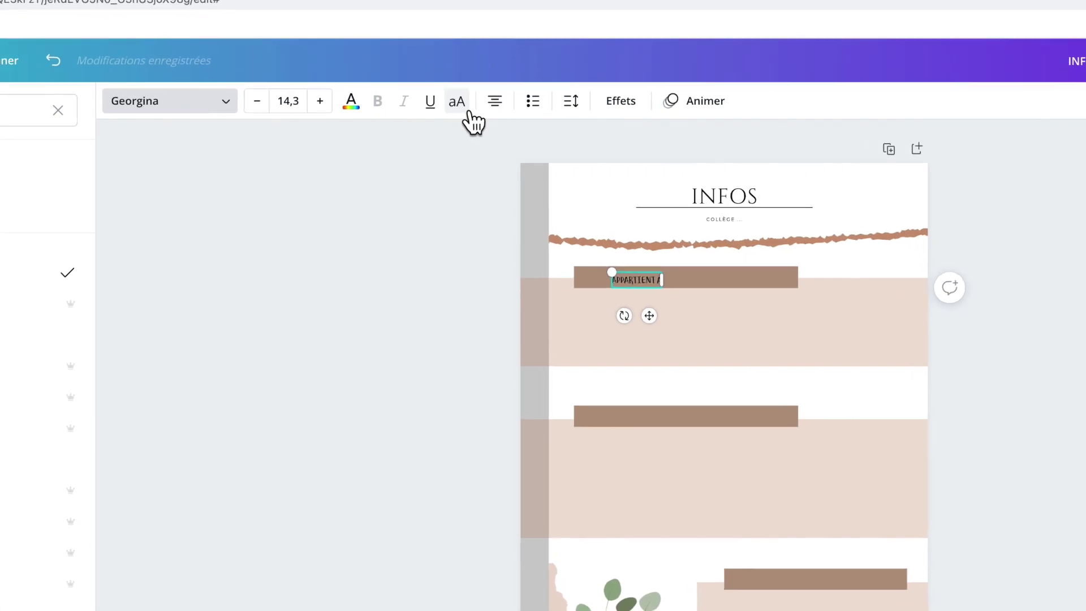
click(455, 113)
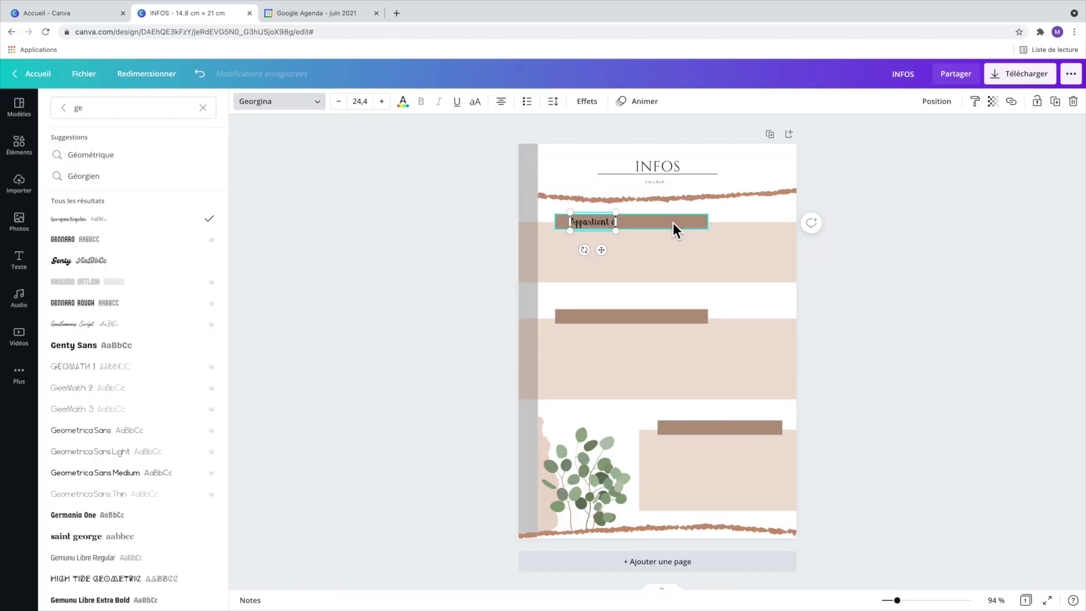
Shorten the top title bar so it fits closely around "Appartient à"
key(Escape)
drag(707, 224, 623, 228)
click(591, 222)
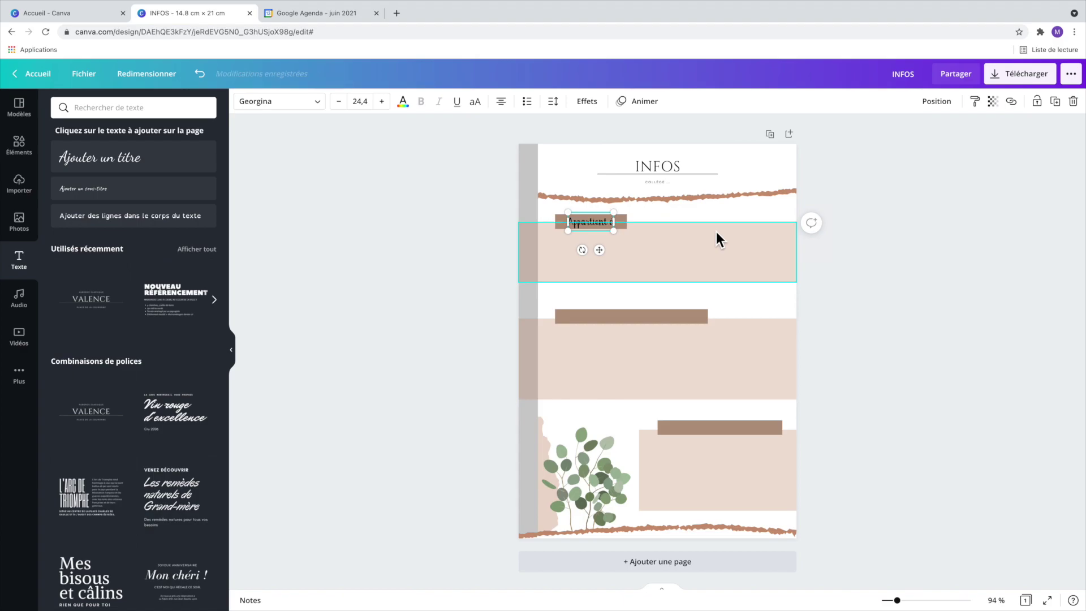
click(916, 241)
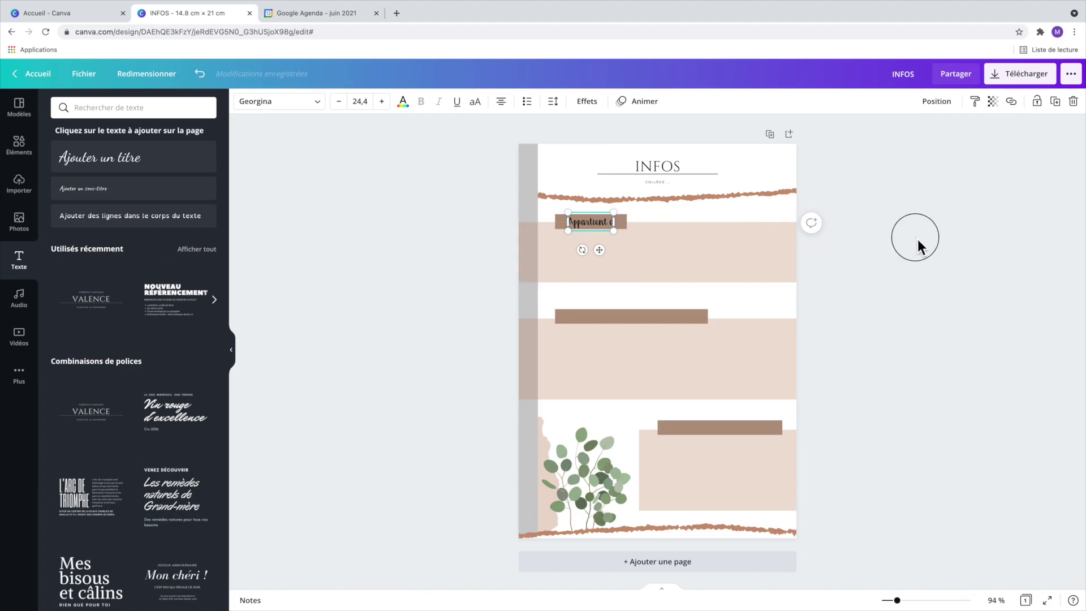
Change the "Appartient à" title's text colour to white
click(598, 224)
click(403, 101)
click(210, 161)
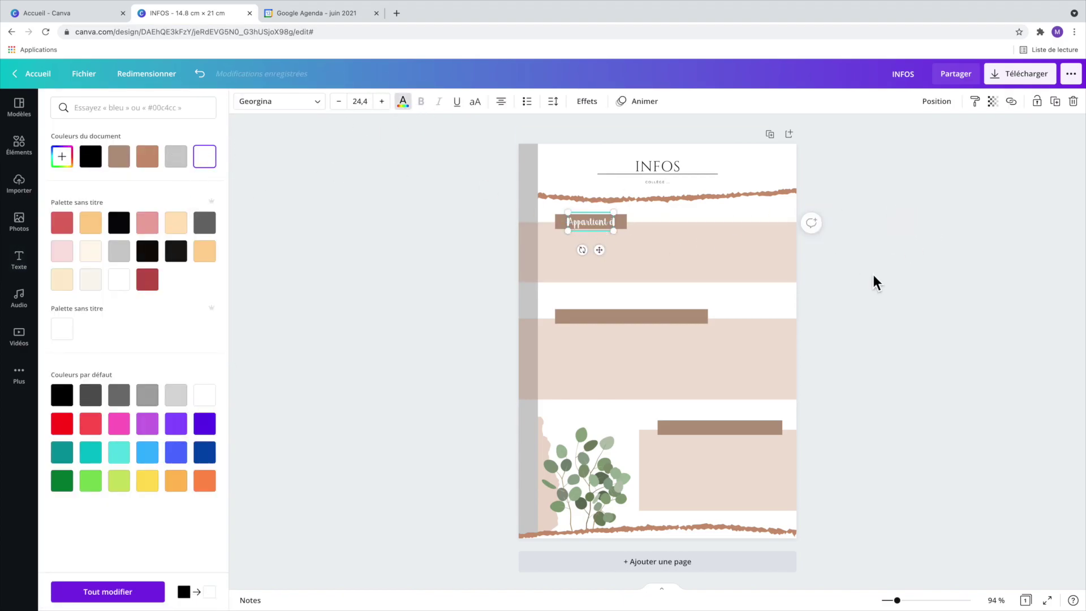
click(871, 273)
Copy the title onto the middle bar, change it to "Administration & Gestion" and shorten the bar to fit
click(597, 223)
drag(597, 223, 698, 317)
click(633, 317)
key(super+c)
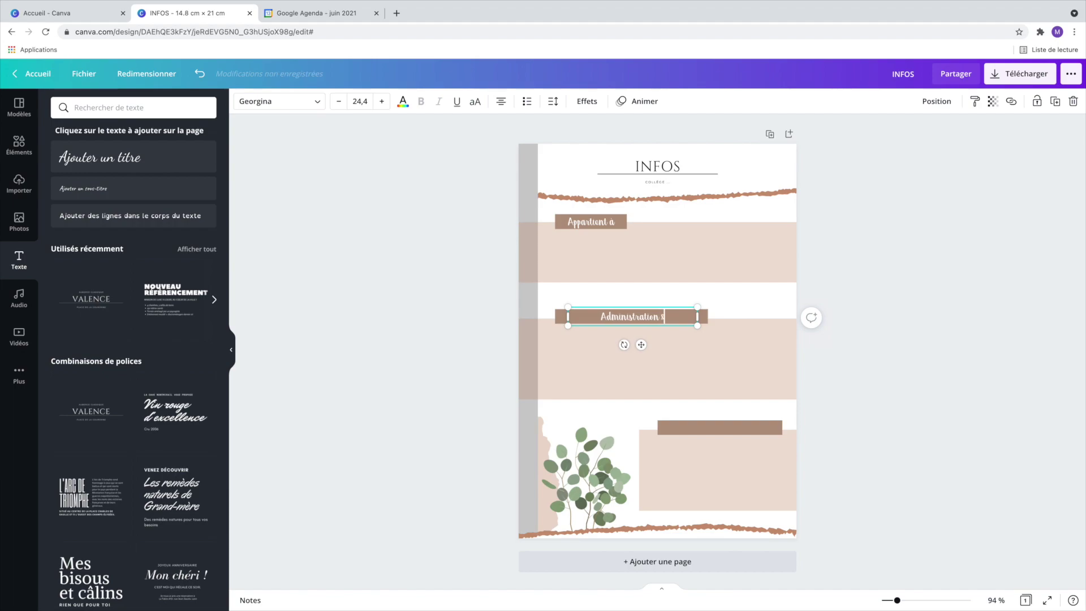
click(506, 107)
drag(716, 325, 682, 324)
Copy the title onto the lowest bar, change it to "Santé & Scolarité" and shorten the bar to fit
click(881, 301)
key(super+v)
drag(606, 235, 719, 427)
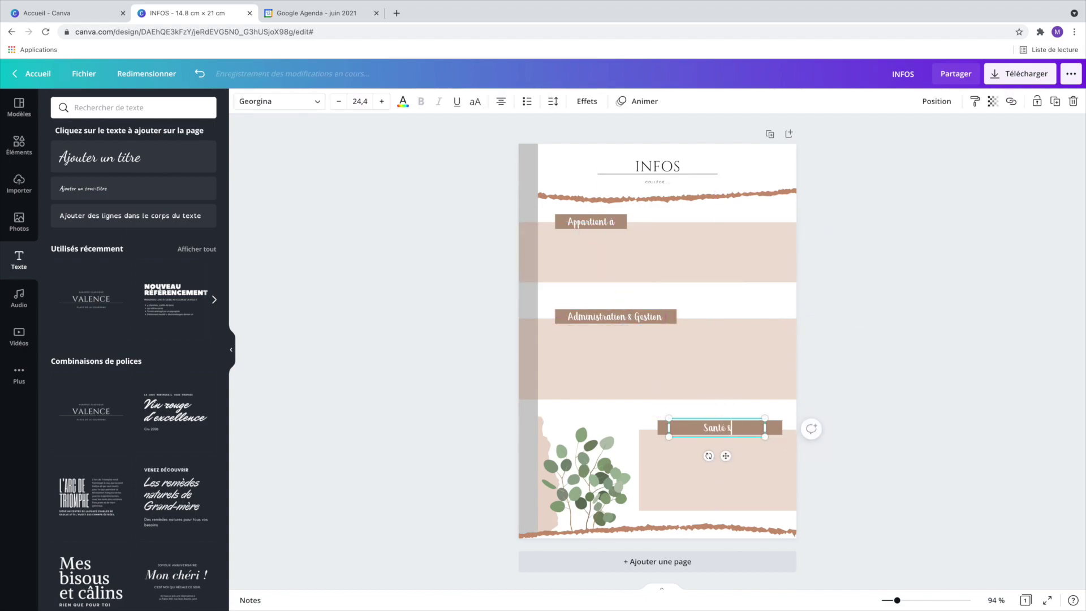
drag(775, 436, 728, 430)
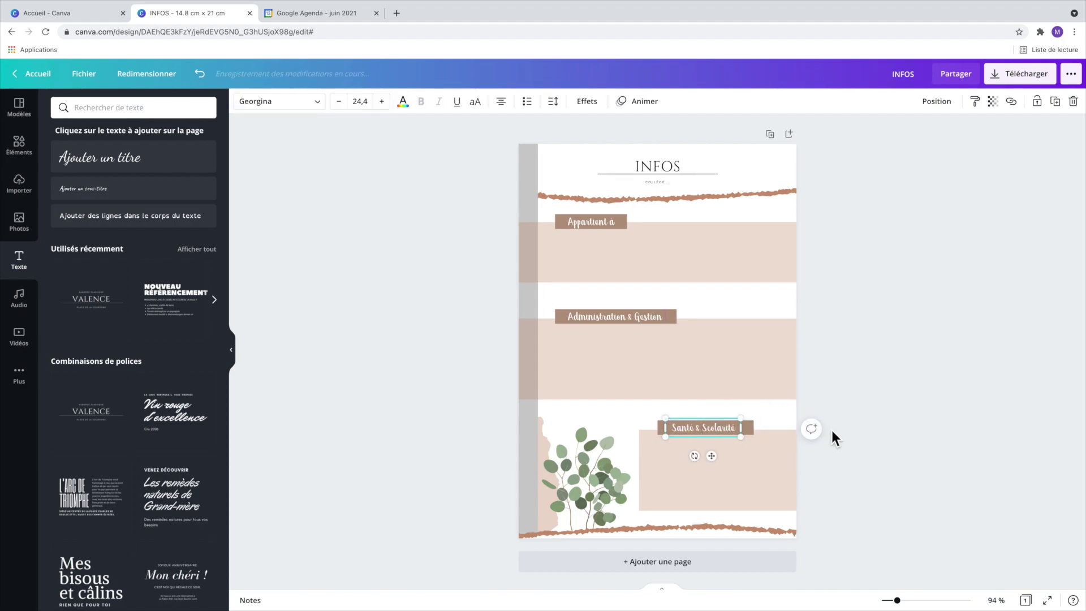
click(869, 430)
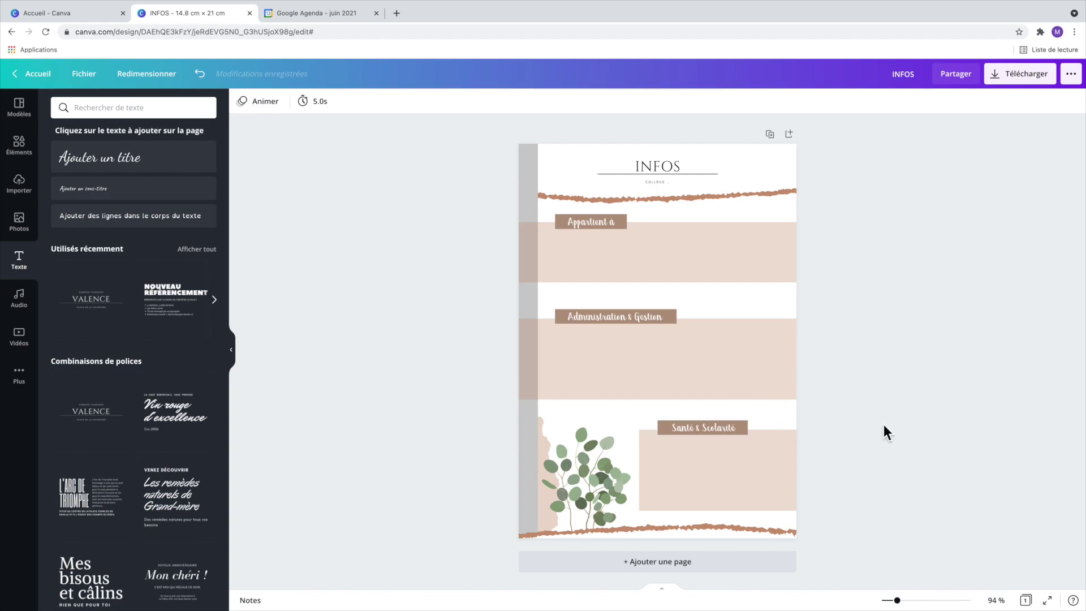
Add a body text line "Nom & Prénom :" beneath the "Appartient à" title
click(134, 216)
text(Nom & Prenom)
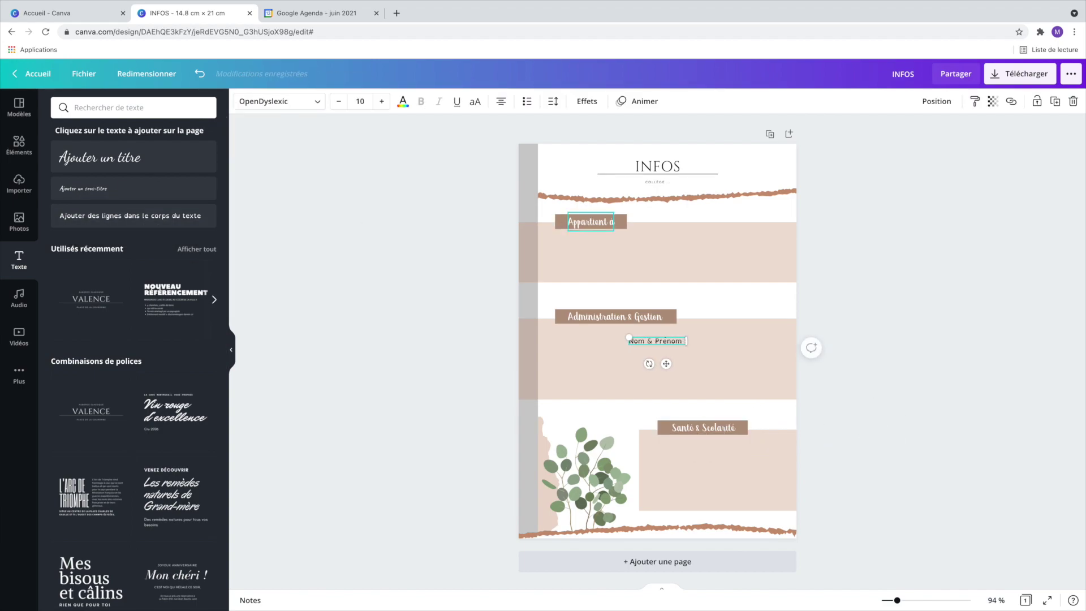
drag(666, 363, 587, 270)
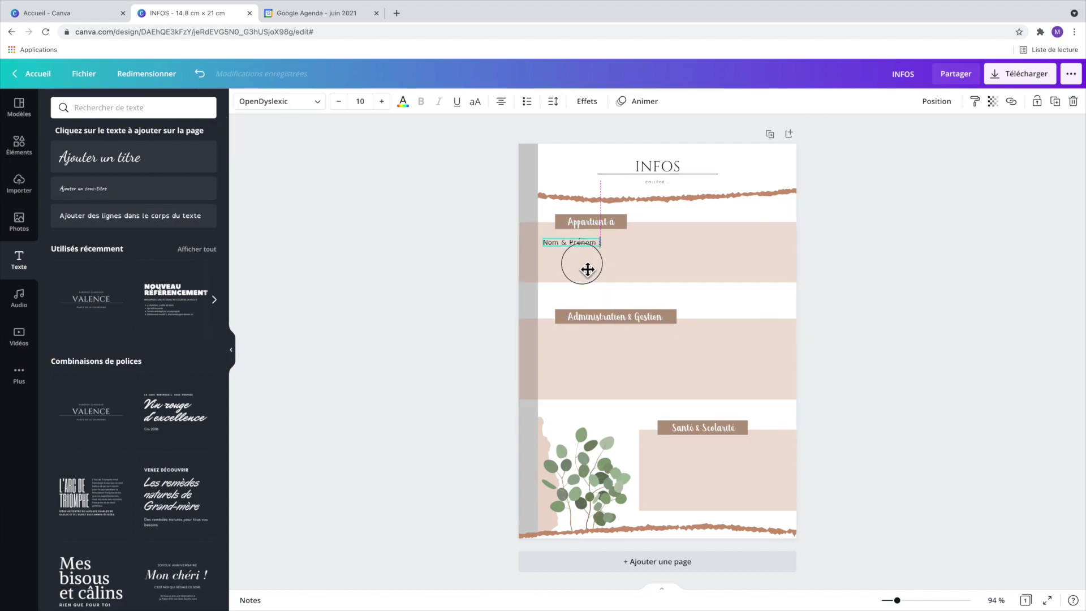
click(851, 262)
Duplicate the "Nom & Prénom :" label lower in its section, change it to "Discipline :" and left-align it with the first label
click(575, 245)
key(super+d)
drag(590, 277, 583, 297)
key(BackSpace)
text(Discipline)
click(503, 105)
drag(590, 270, 596, 277)
click(937, 101)
click(916, 184)
click(915, 278)
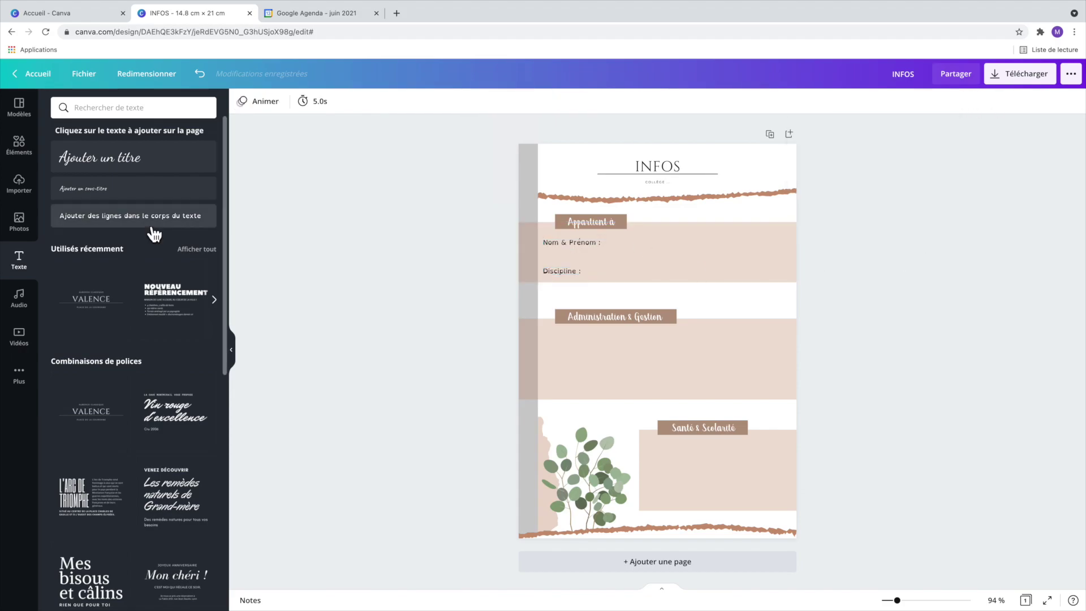
Search the elements for "enveloppe" and place a small black outlined envelope icon beneath "Nom & Prénom :"
click(19, 144)
text(enveloppe)
key(Return)
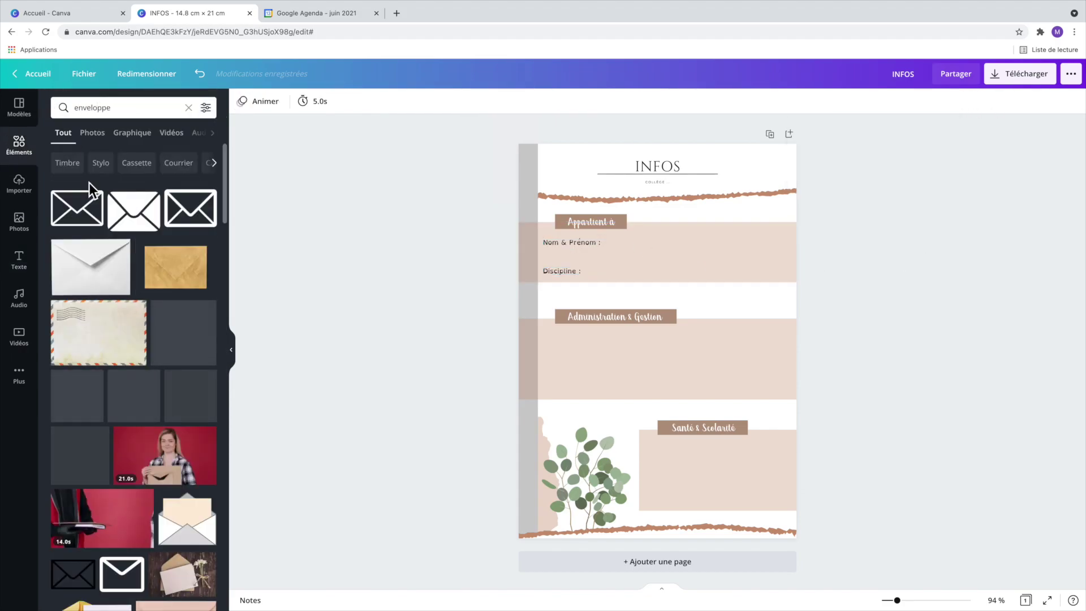
click(75, 584)
drag(769, 414, 566, 282)
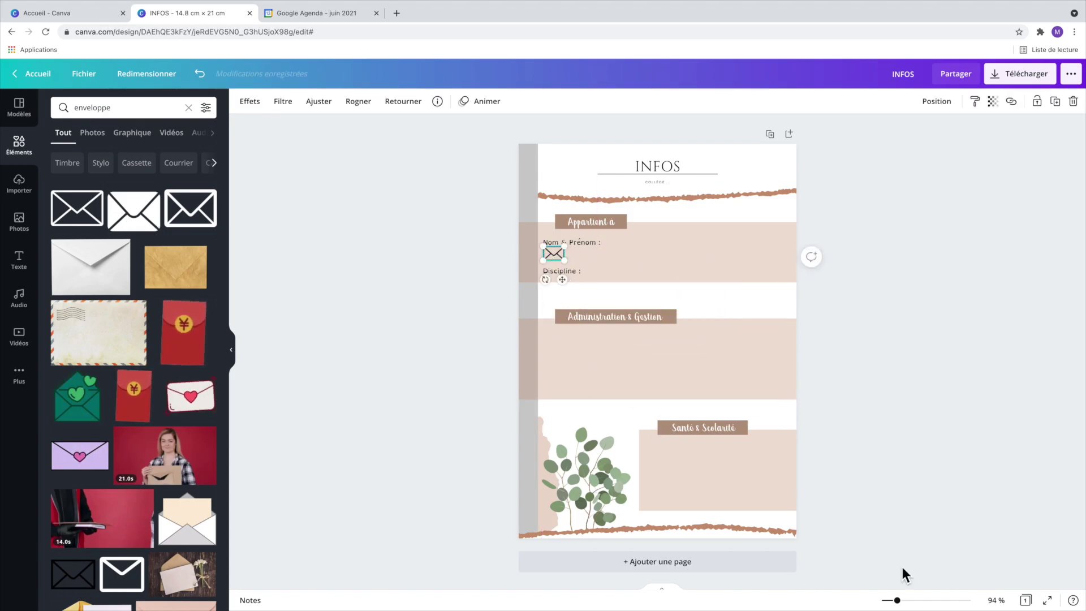
drag(897, 600, 937, 600)
scroll(609, 484, up, 5)
scroll(609, 484, down, 2)
drag(414, 325, 385, 313)
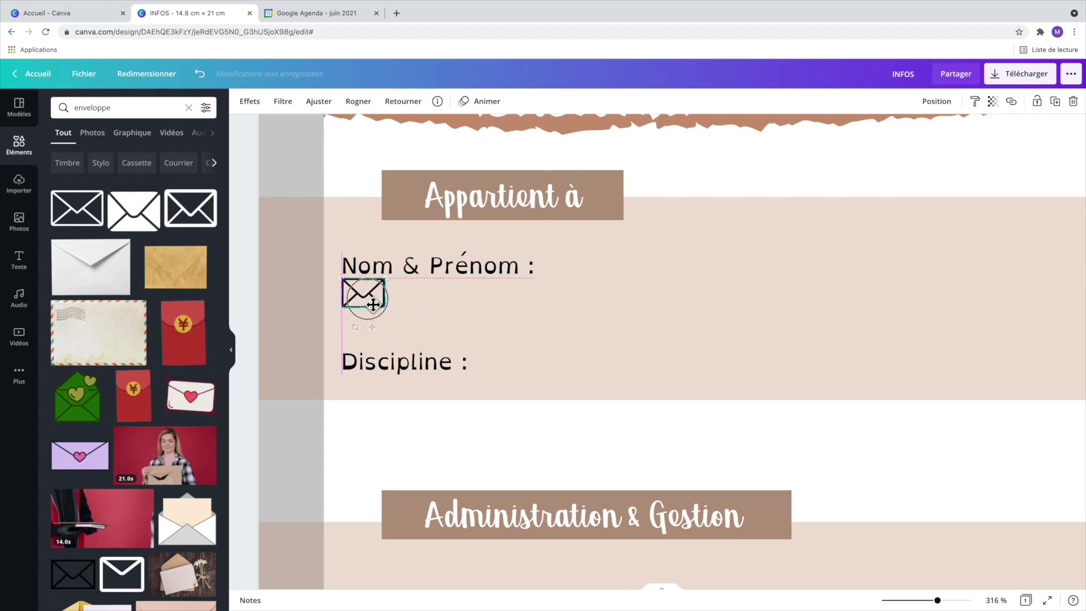
Search the elements for "téléphone" and place a small black handset icon beneath the envelope
click(125, 107)
text(téléphone)
key(Return)
drag(192, 207, 462, 421)
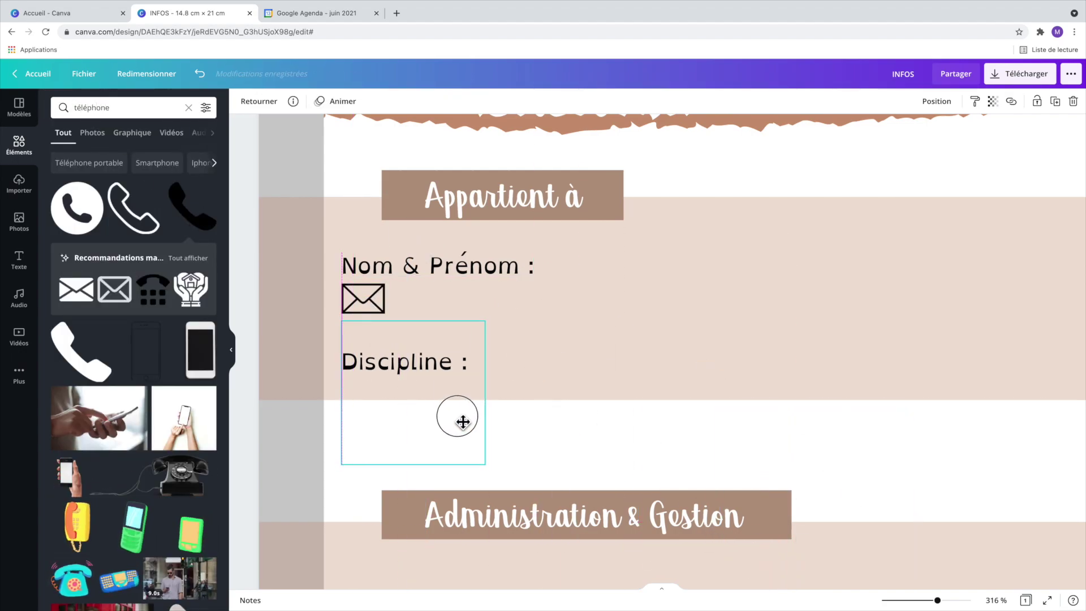
drag(485, 464, 388, 351)
Spread "Nom & Prénom :" and "Discipline :" slightly apart and distribute both labels and the two icons evenly in the vertical direction
click(420, 371)
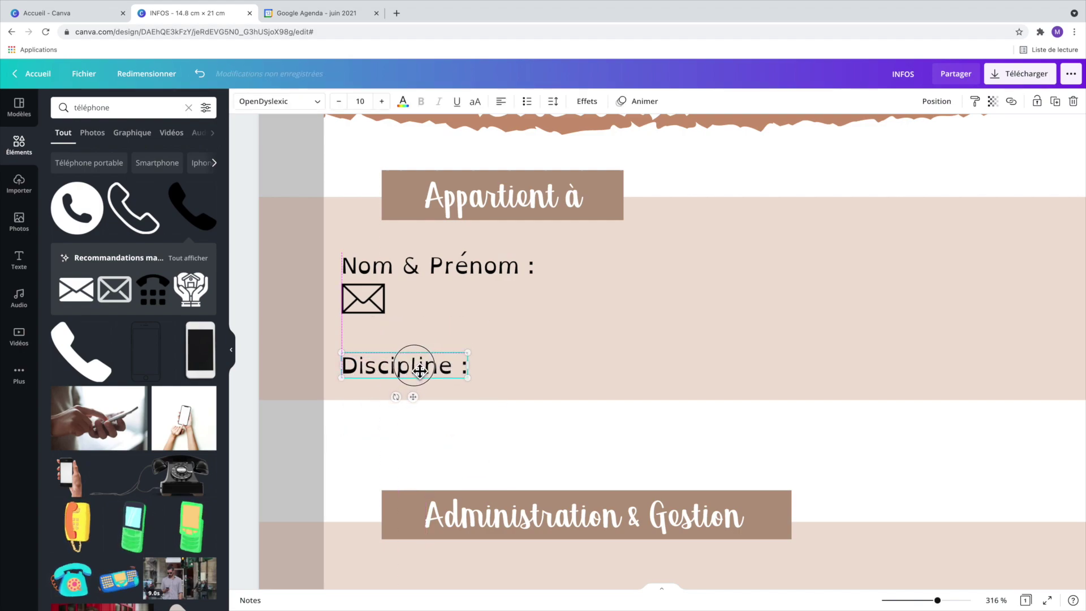
drag(412, 271, 414, 260)
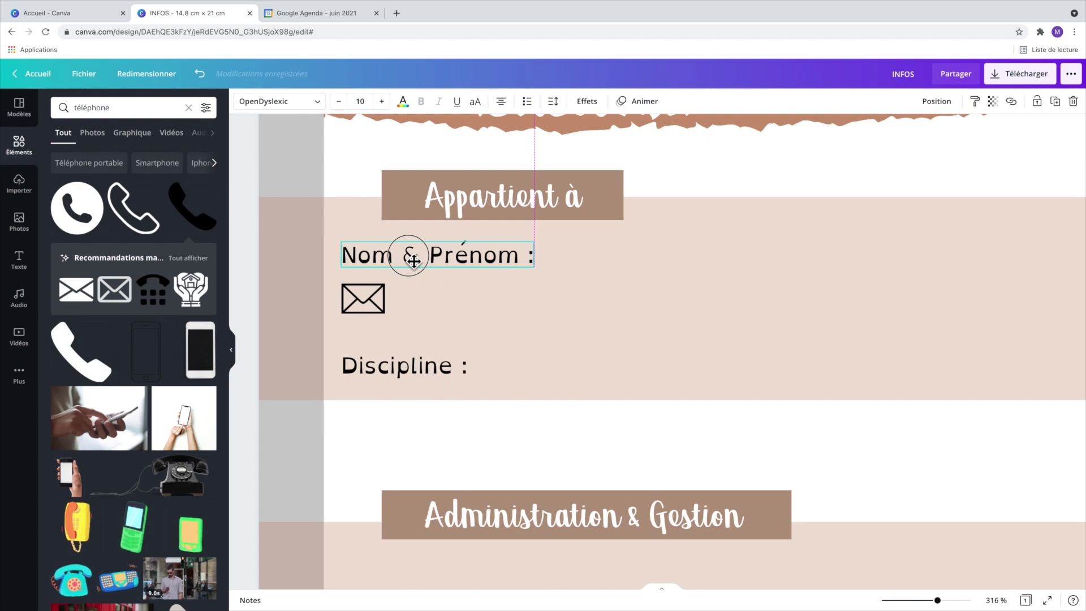
shift+click(364, 298)
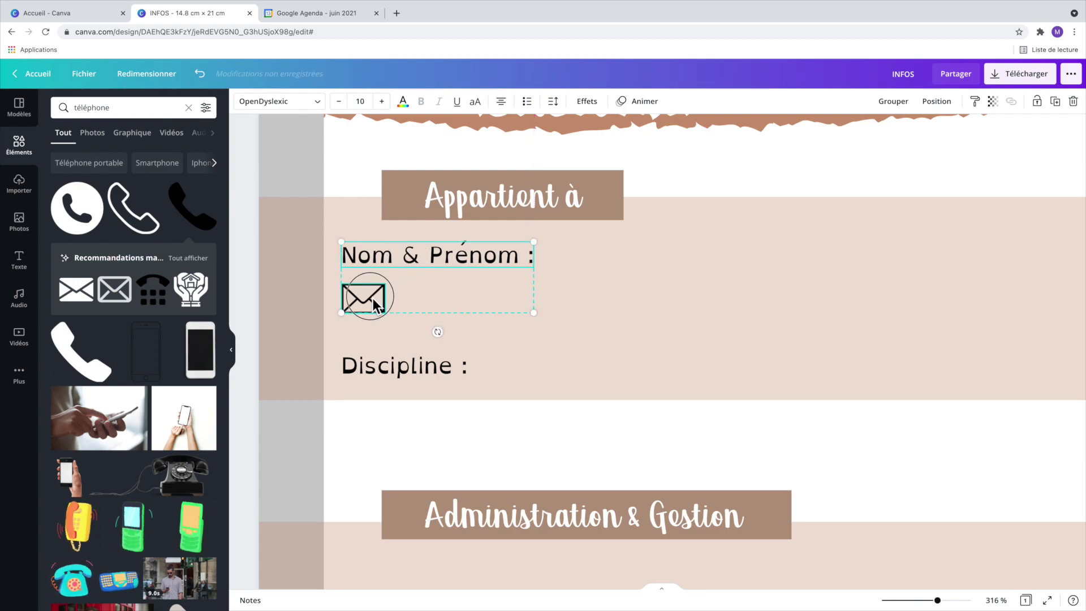
shift+click(359, 335)
shift+click(402, 371)
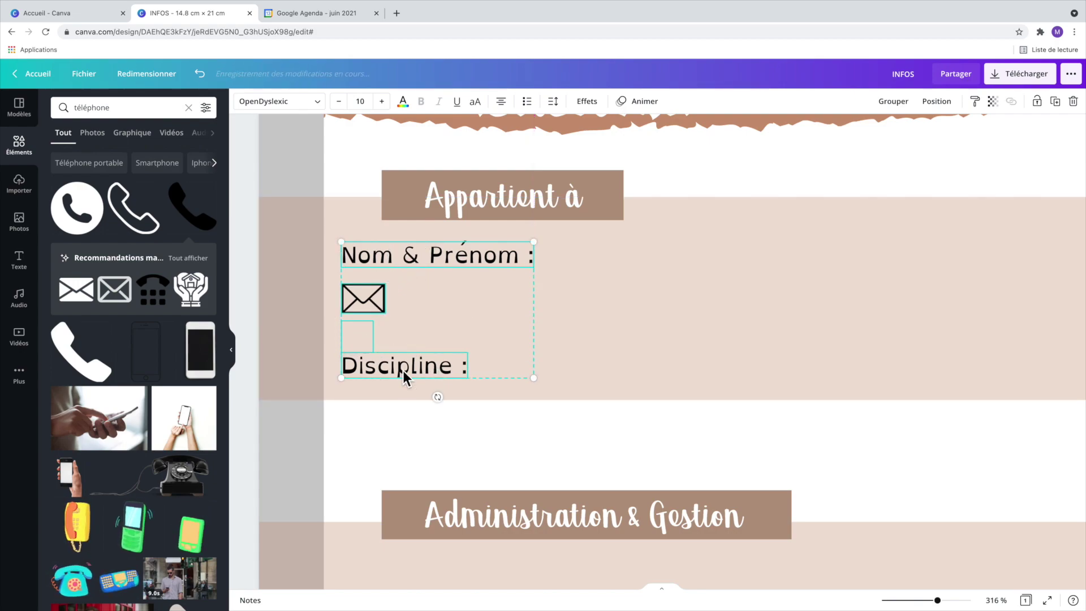
click(938, 102)
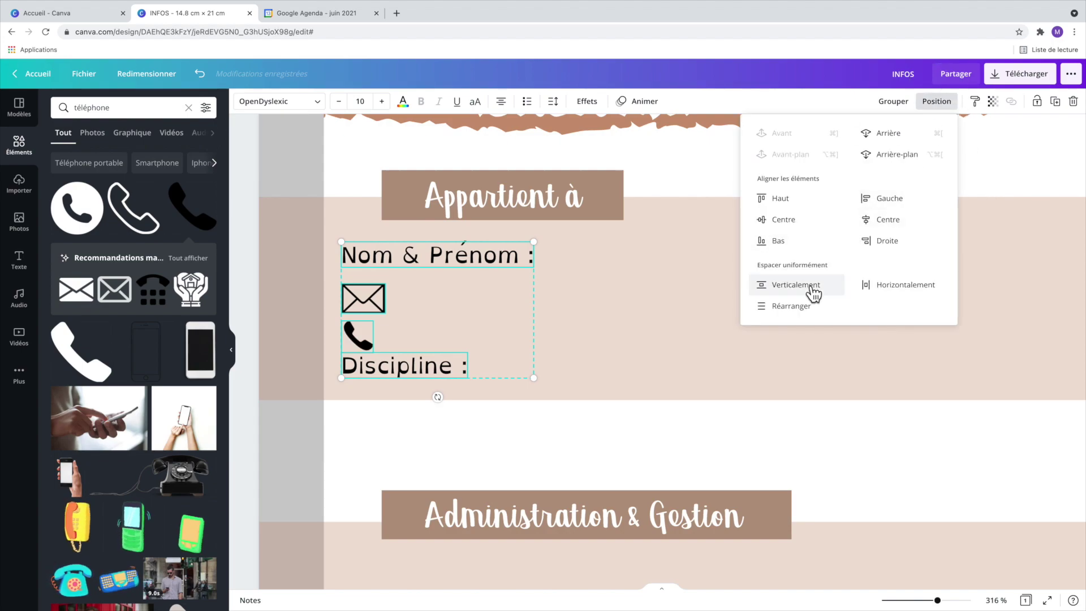
click(812, 291)
click(625, 317)
Add a ":" text after the envelope icon and copy it for the phone icon
text(:)
drag(473, 290, 394, 294)
click(396, 294)
key(super+c)
key(super+v)
Add a dotted line after each of the four entries in the "Appartient à" section and align the lines' right ends
click(189, 108)
click(196, 164)
click(133, 167)
scroll(720, 361, down, 5)
drag(673, 496, 701, 306)
key(super+v)
drag(706, 350, 783, 358)
drag(708, 329, 784, 328)
shift+click(669, 307)
click(938, 104)
click(898, 238)
Copy the "Discipline :" label into the "Administration & Gestion" section and change it to "Nom :"
scroll(501, 247, down, 3)
click(478, 223)
key(super+v)
drag(514, 273, 474, 428)
double_click(476, 346)
text(Nom)
Add copies of the "Nom :" label below it reading "Adresse :" and "Chef d'établissement :"
key(super+c)
key(super+v)
double_click(454, 364)
text(Adresse)
click(556, 369)
key(super+v)
text(d'établissement)
Add two more label copies beneath "Chef d'établissement :", reading "Adjoint(e) :" and "Secrétaire :"
click(689, 393)
key(super+v)
double_click(456, 397)
text(Adjoint(e))
click(561, 409)
key(super+v)
text(Secrétaire)
Add an "Intendant :" label as the section's last row and a second "Secrétaire :" label to its right
click(565, 426)
key(super+v)
drag(474, 391, 474, 464)
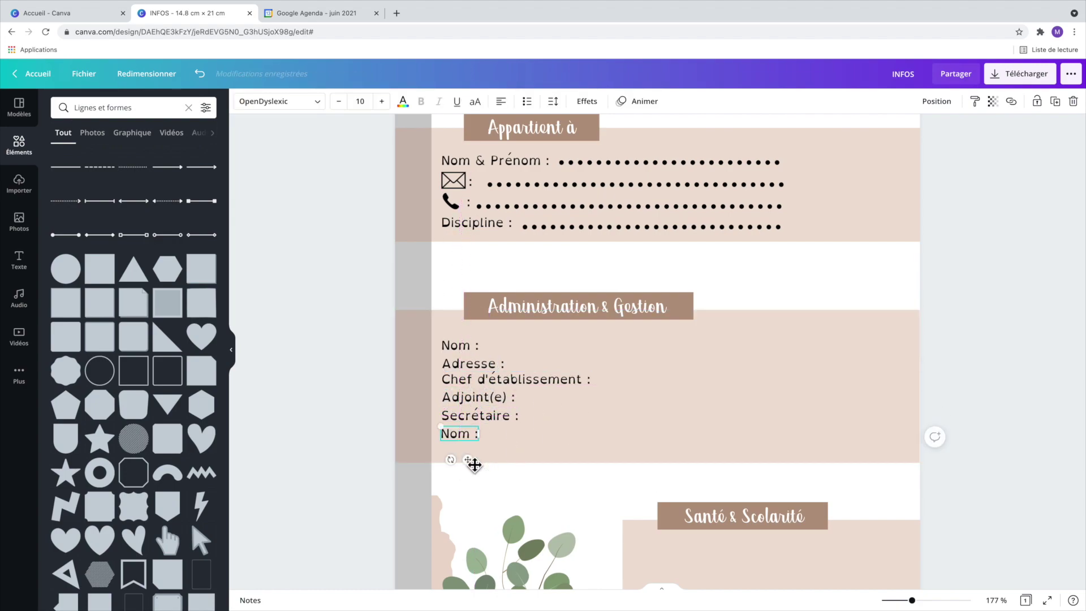
key(BackSpace)
text(nt)
click(574, 439)
key(super+v)
drag(475, 390, 741, 464)
double_click(718, 433)
text(Secrétaire)
Lower the "Intendant :" row slightly, distribute the six left-hand labels evenly in the vertical direction and realign the right "Secrétaire :" with it
click(449, 351)
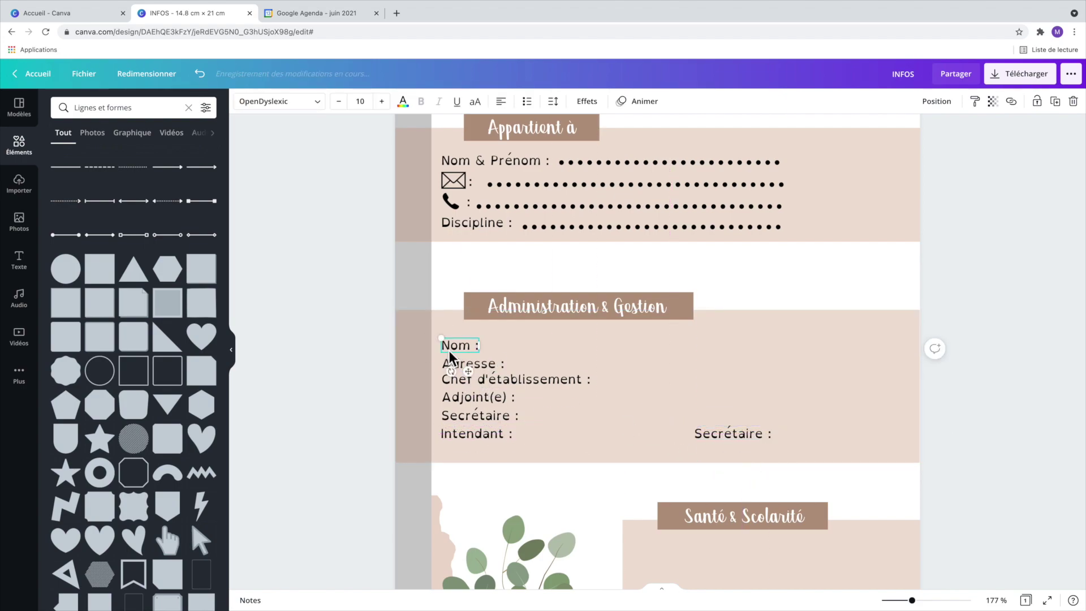
drag(474, 433, 474, 441)
shift+click(470, 417)
shift+click(469, 397)
shift+click(469, 379)
shift+click(467, 364)
shift+click(461, 346)
click(936, 101)
click(811, 287)
drag(724, 436, 724, 444)
click(985, 417)
Copy the first five administration labels into the "Santé & Scolarité" box and reduce the box's height to 3,6
scroll(985, 419, down, 3)
click(462, 212)
shift+click(474, 232)
shift+click(485, 251)
shift+click(488, 269)
shift+click(491, 289)
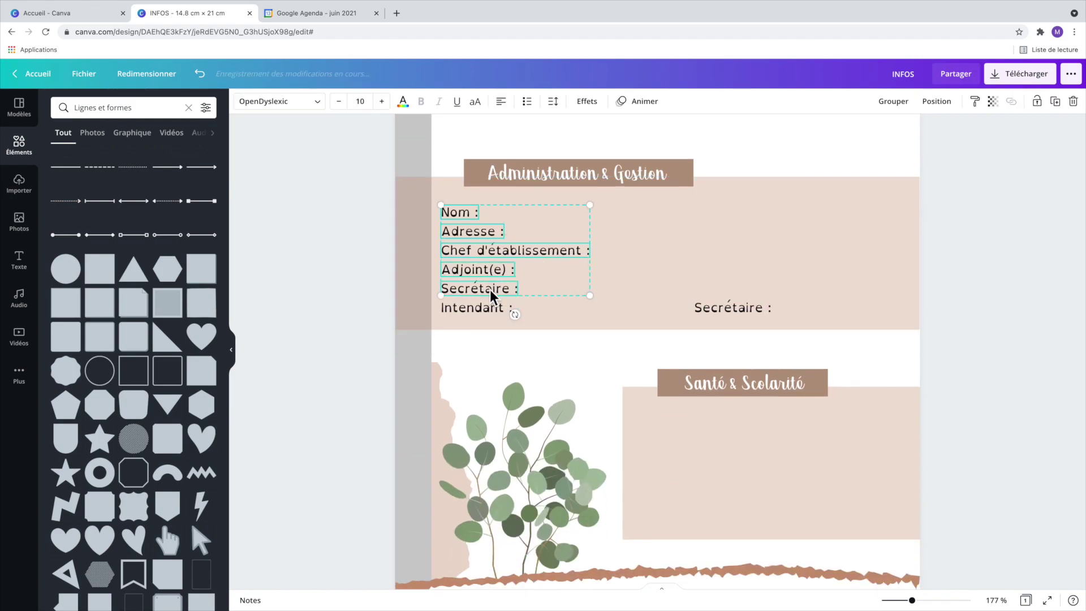
drag(492, 294, 637, 417)
click(772, 528)
drag(770, 539, 782, 518)
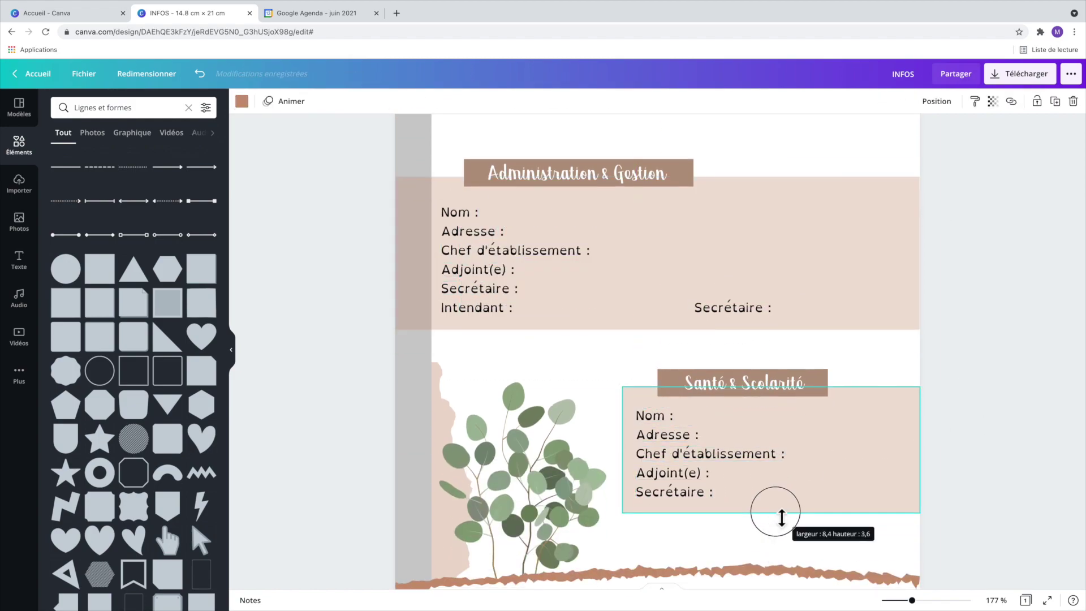
Rename the five "Santé & Scolarité" labels "CPE", "Médecin", "Ass. sociale", "Infirmière" and "Documentaliste", keeping their colons
double_click(649, 416)
text(CPE)
click(652, 436)
click(774, 454)
drag(775, 454, 636, 456)
text(Ass. sociale)
click(700, 473)
drag(700, 473, 636, 479)
text(Infirmière)
double_click(642, 492)
text(Documentaliste)
Recolour the grey strip along the page's left margin to white
click(918, 592)
drag(915, 599, 897, 599)
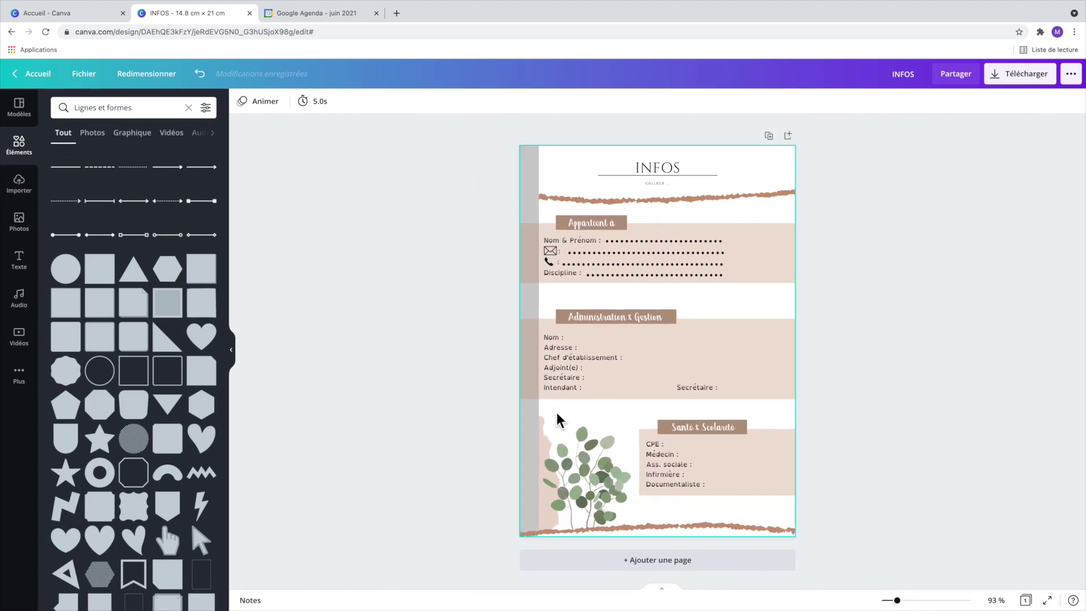
click(530, 426)
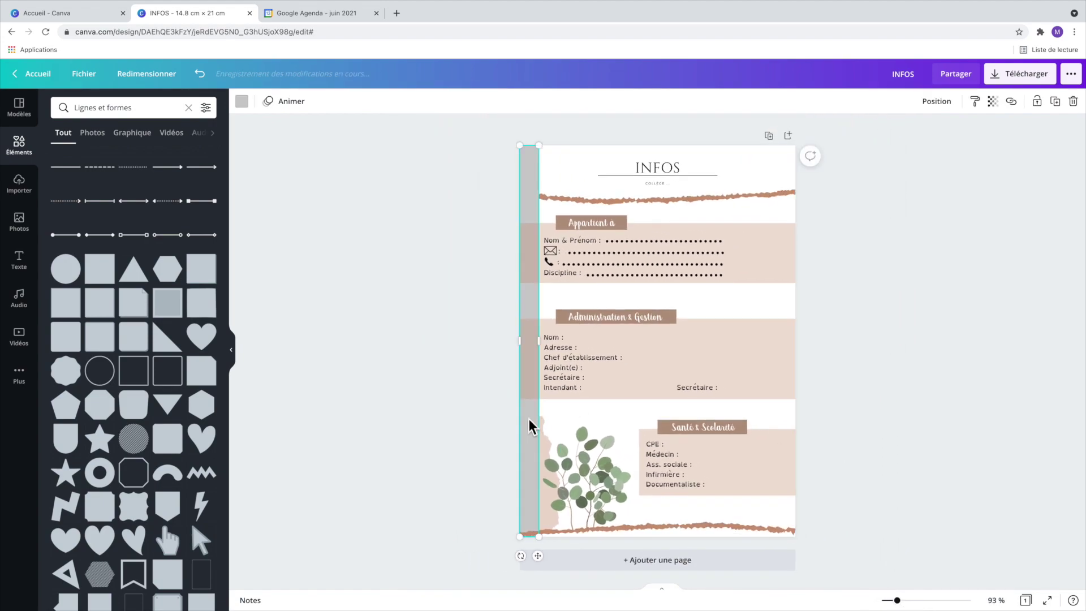
click(241, 101)
click(205, 157)
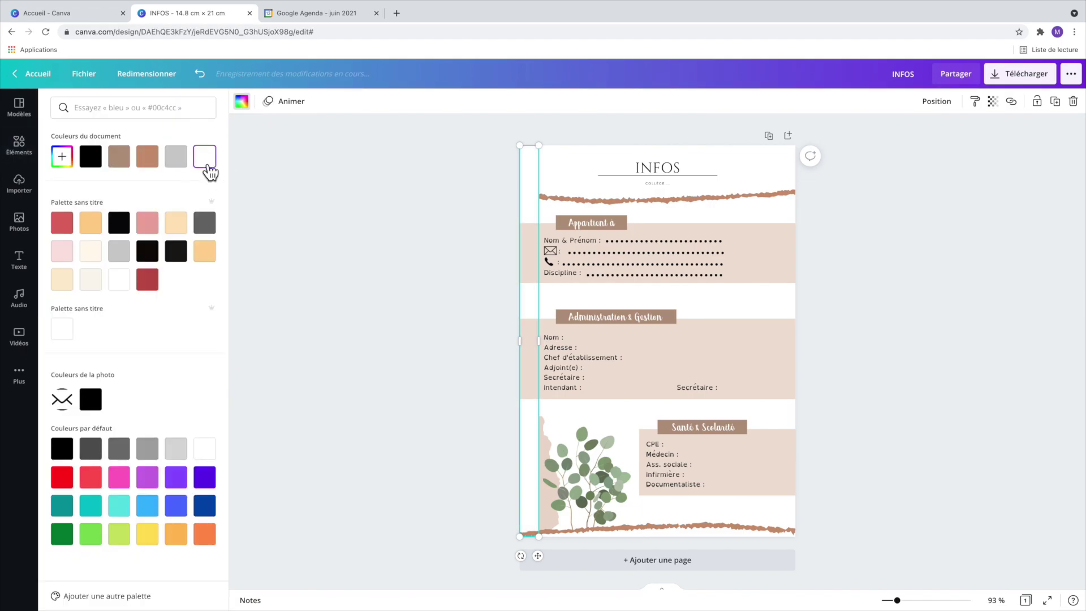
click(937, 102)
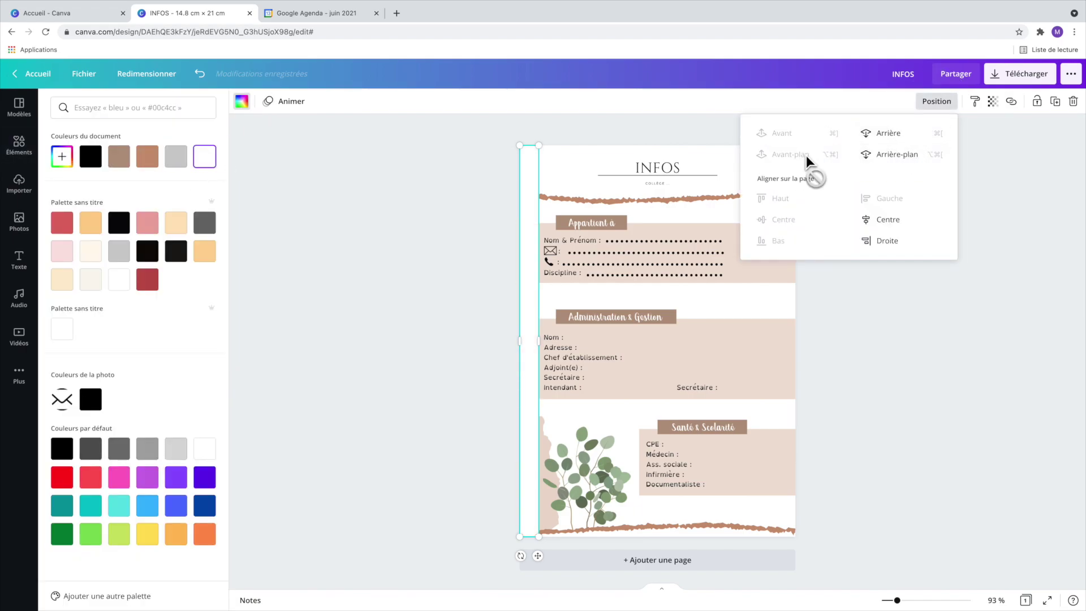
click(891, 339)
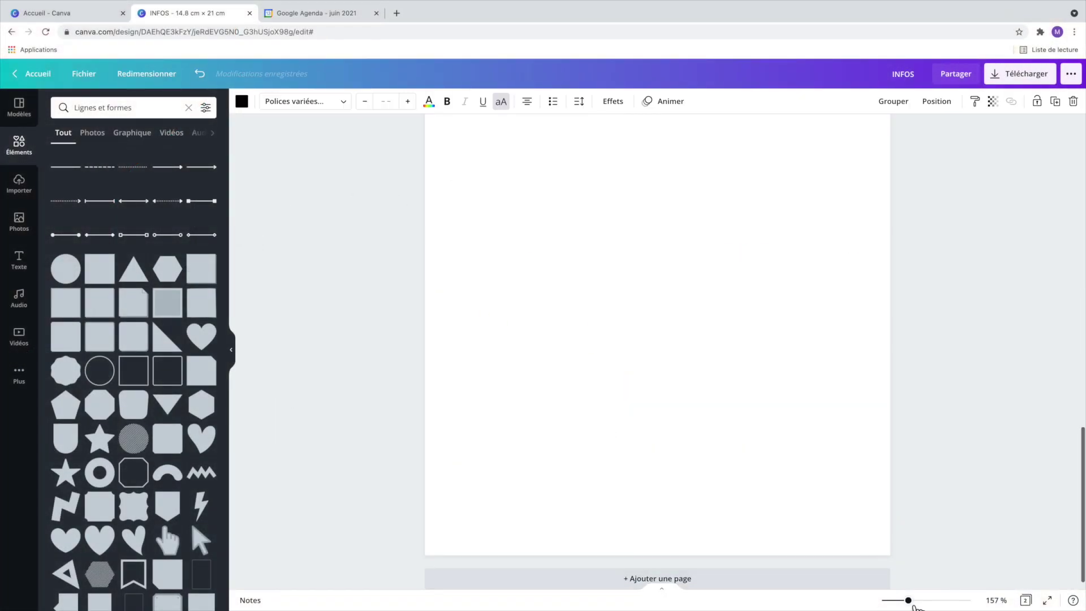
Change the heading on page 2 to "CODES" and its subtitle to "ID & MDP"
drag(910, 602, 900, 600)
click(666, 395)
click(947, 468)
click(654, 408)
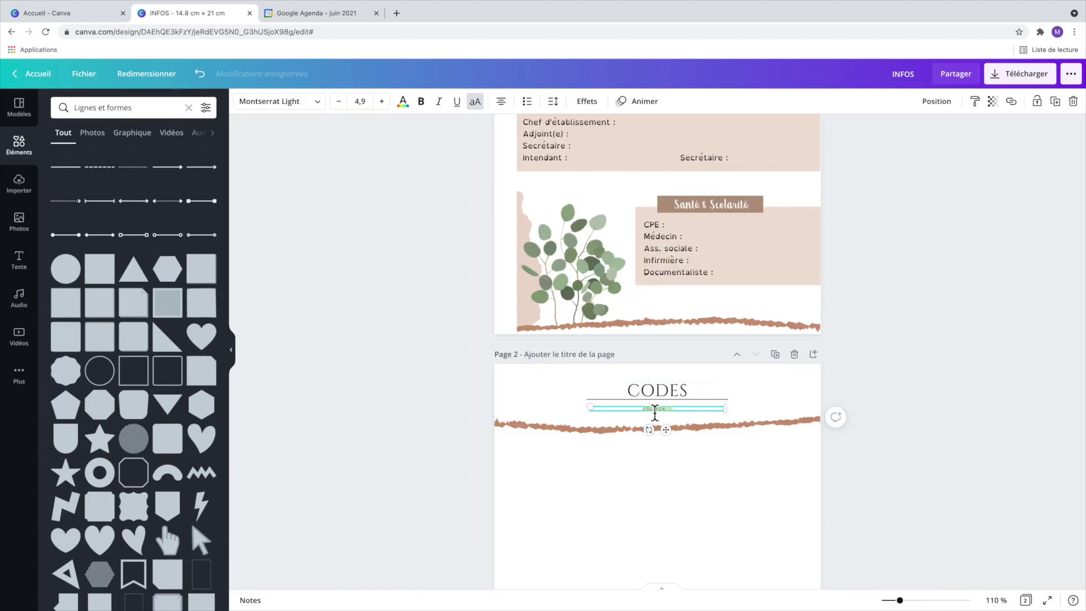
click(903, 455)
Copy the beige torn-paper piece, the eucalyptus and the bottom torn edge from page 1 onto the bottom of page 2
drag(899, 600, 920, 600)
scroll(913, 523, down, 3)
scroll(914, 520, up, 4)
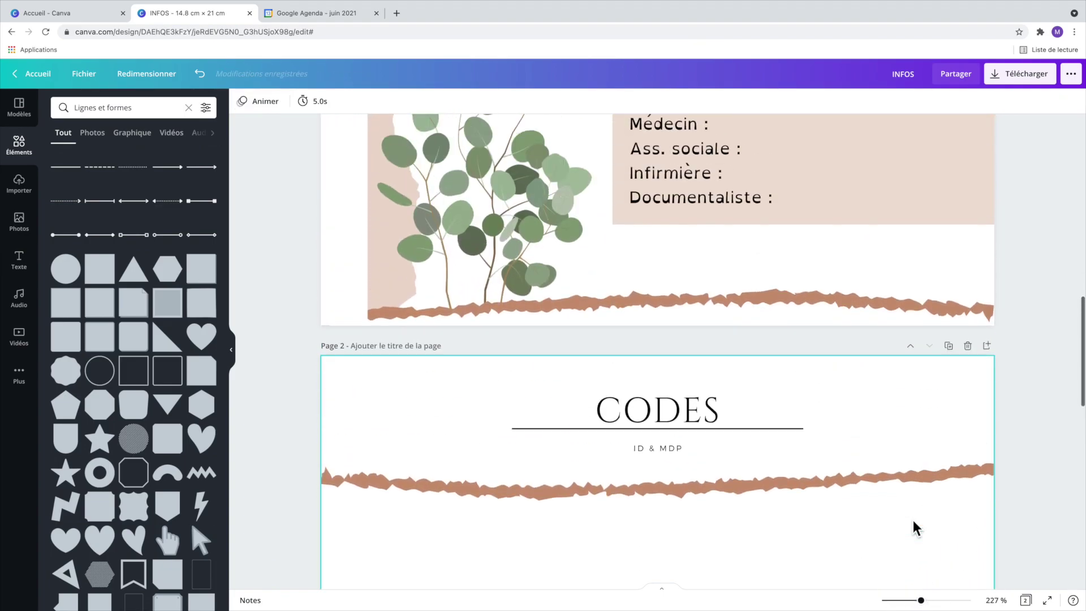
click(378, 359)
shift+click(487, 367)
shift+click(659, 393)
right_click(668, 386)
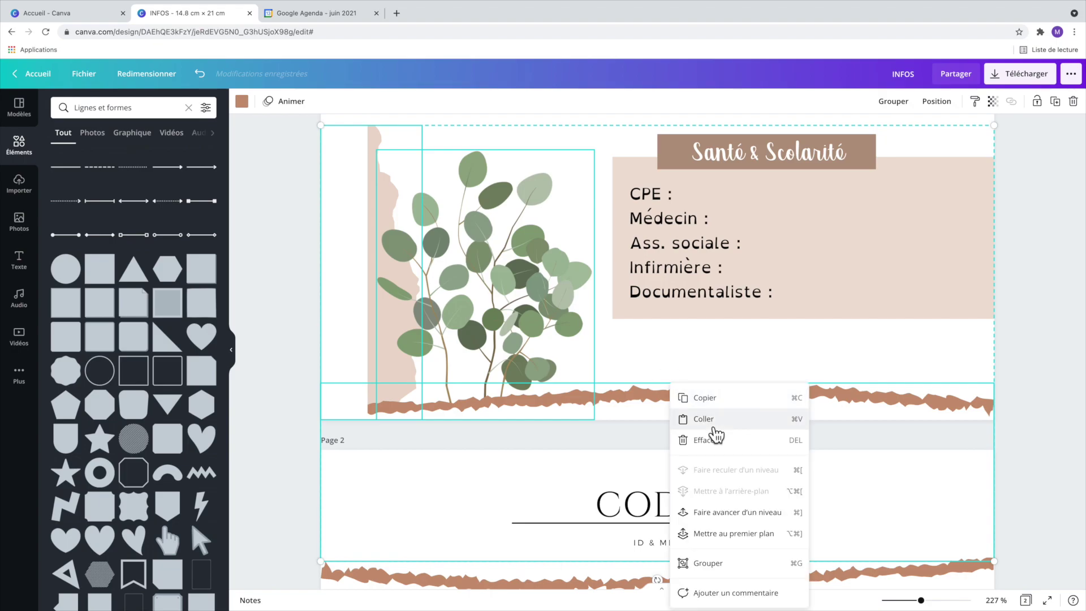
click(703, 398)
scroll(764, 479, down, 10)
drag(920, 600, 899, 600)
right_click(696, 396)
click(741, 431)
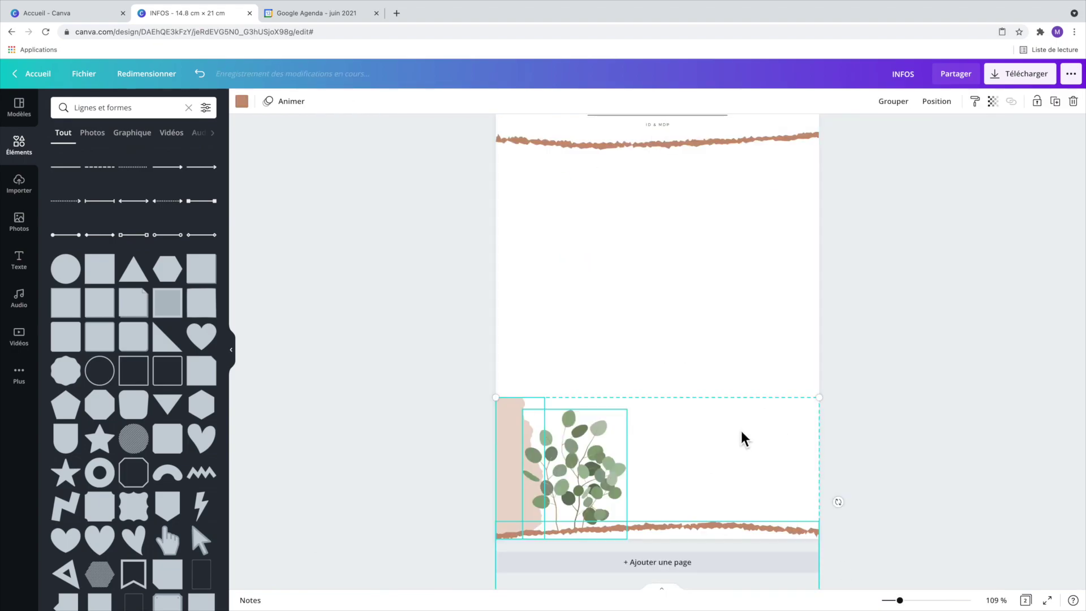
click(722, 356)
Mirror the beige torn-paper piece onto page 2's bottom-right corner and delete the copied eucalyptus
click(511, 465)
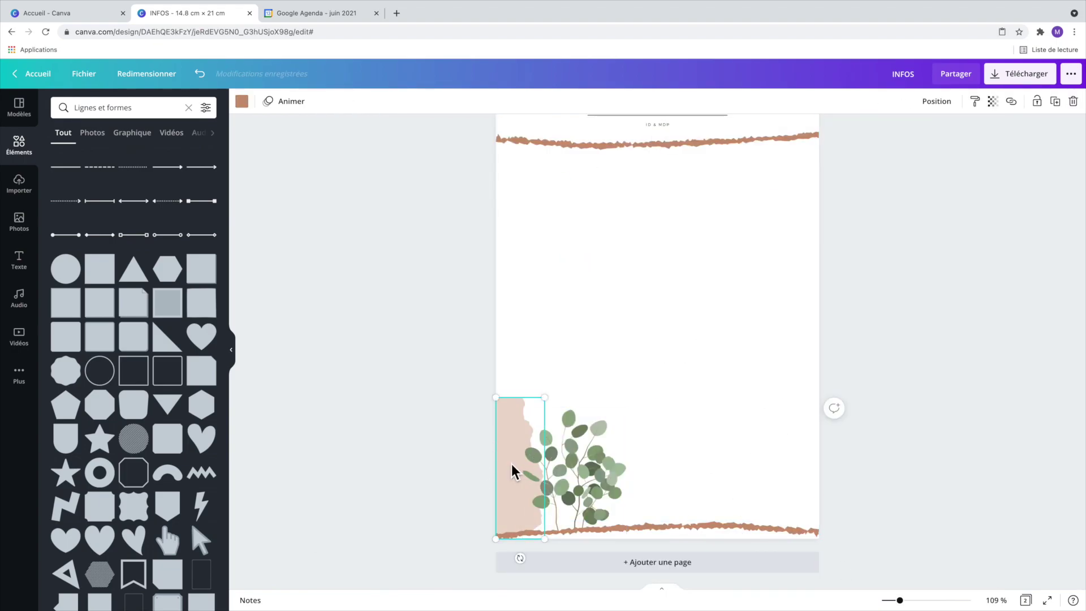
drag(546, 470, 793, 458)
click(613, 477)
key(BackSpace)
Search the elements for "eucalyptus", add an upright bouquet and shrink it to overlap the beige piece in page 2's bottom-right corner
triple_click(146, 109)
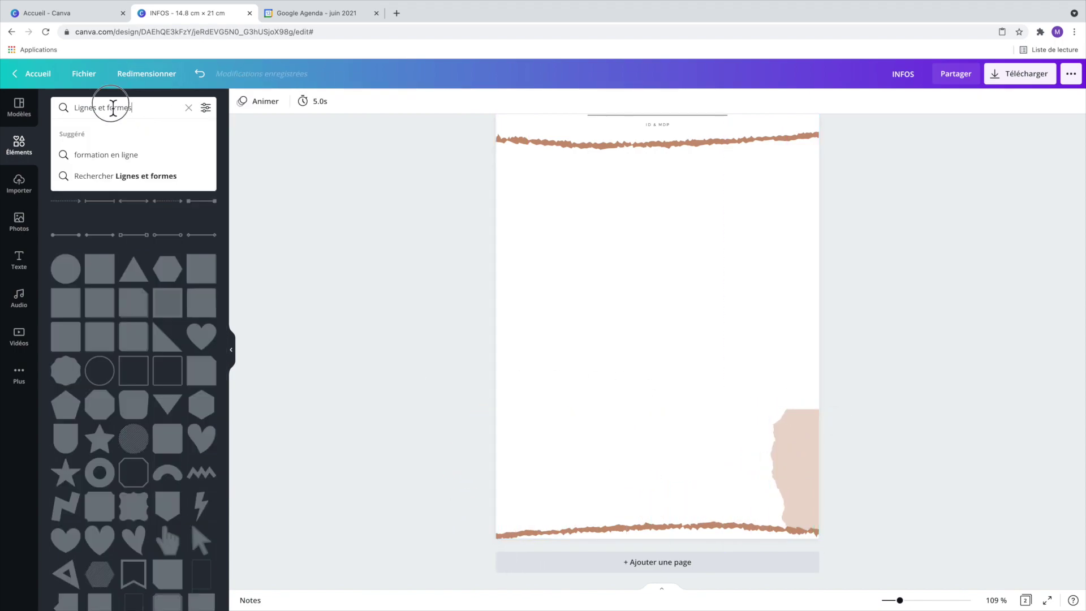
text(euca)
click(113, 161)
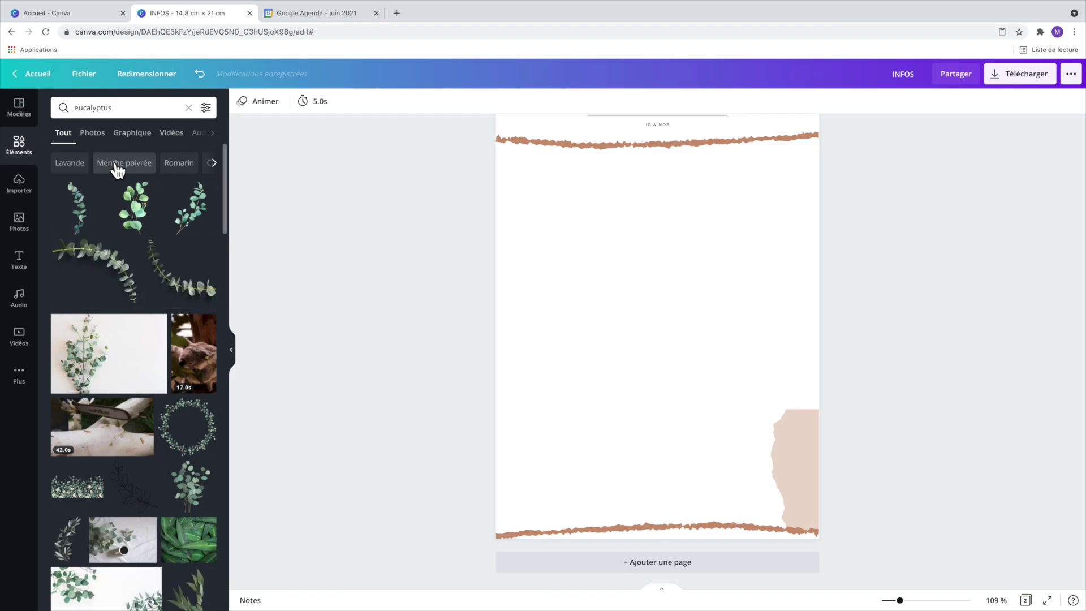
scroll(212, 480, down, 3)
scroll(214, 481, down, 2)
click(192, 249)
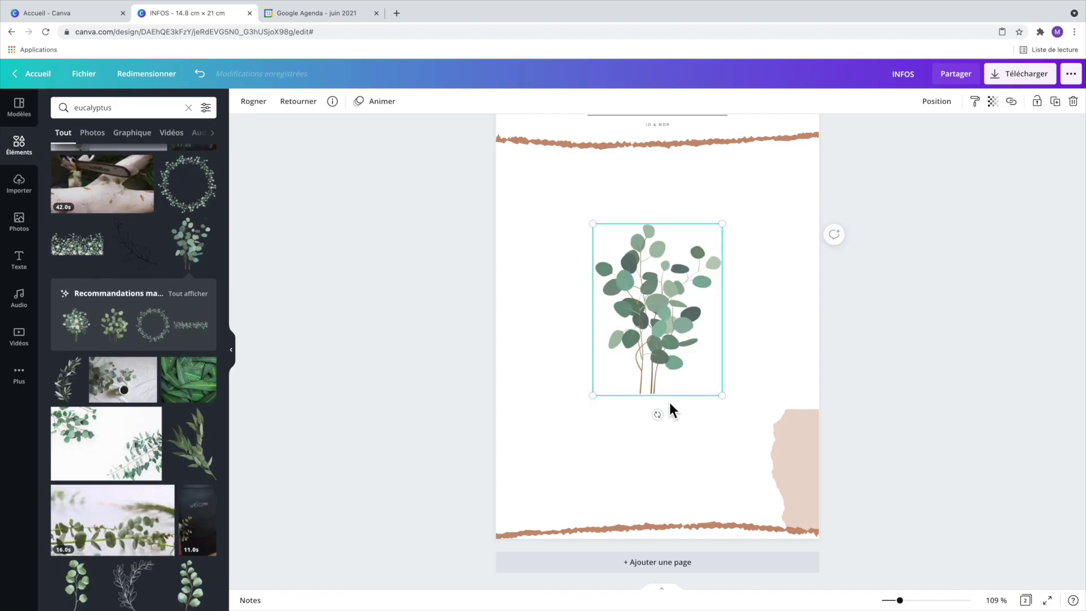
scroll(671, 408, up, 3)
scroll(671, 408, down, 3)
drag(594, 268, 632, 319)
drag(684, 385, 775, 530)
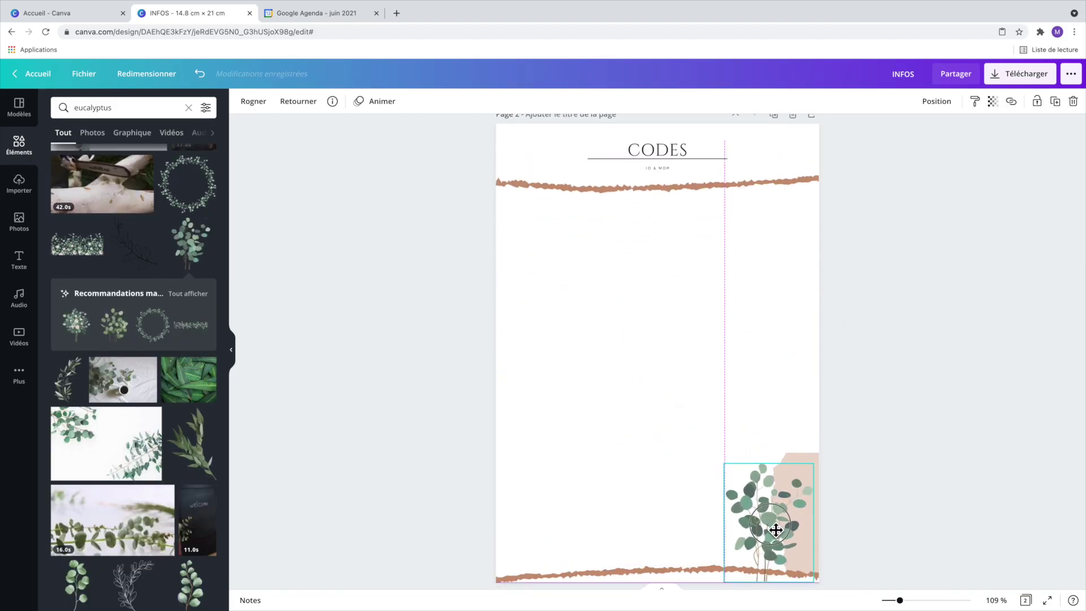
Bring page 2's bottom torn edge in front of the eucalyptus bouquet
click(936, 101)
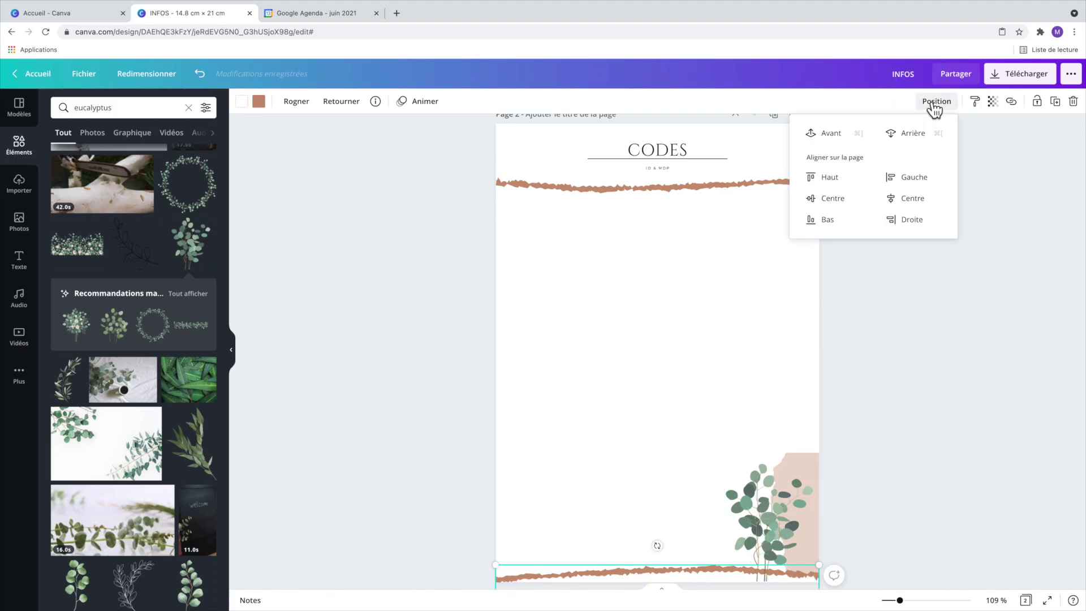
click(887, 392)
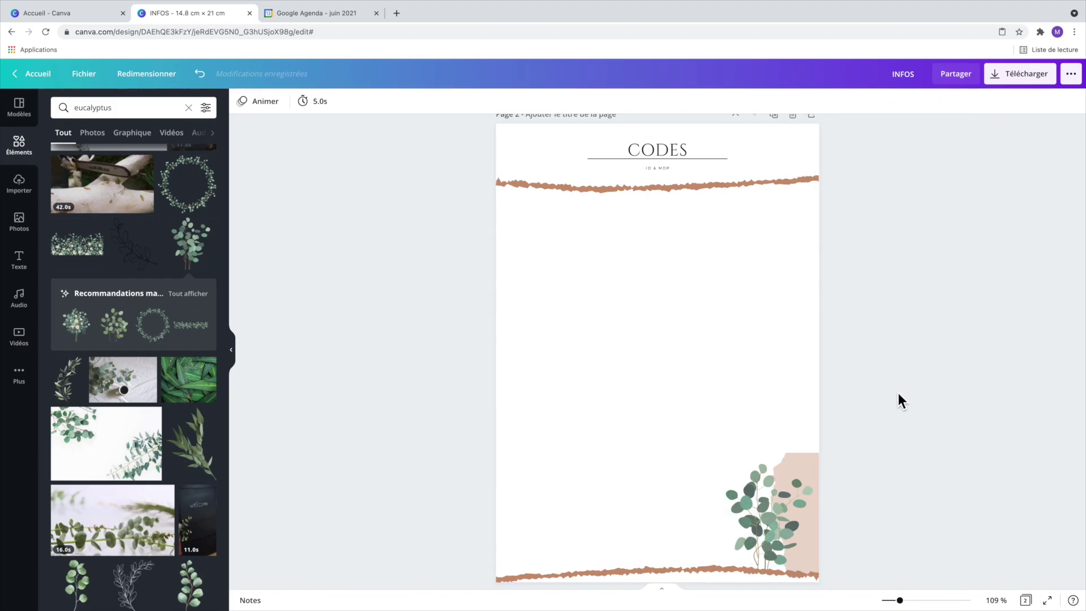
Copy a brown title bar and its beige band from page 1 and place them beneath page 2's top torn edge
scroll(897, 390, up, 3)
click(544, 202)
shift+click(768, 219)
key(super+c)
scroll(776, 292, down, 3)
key(super+v)
drag(658, 297, 659, 255)
click(582, 232)
drag(582, 238, 581, 233)
click(672, 336)
Copy page 1's white margin strip onto page 2, recolour it dark red and move it to the page's right edge
scroll(670, 334, up, 6)
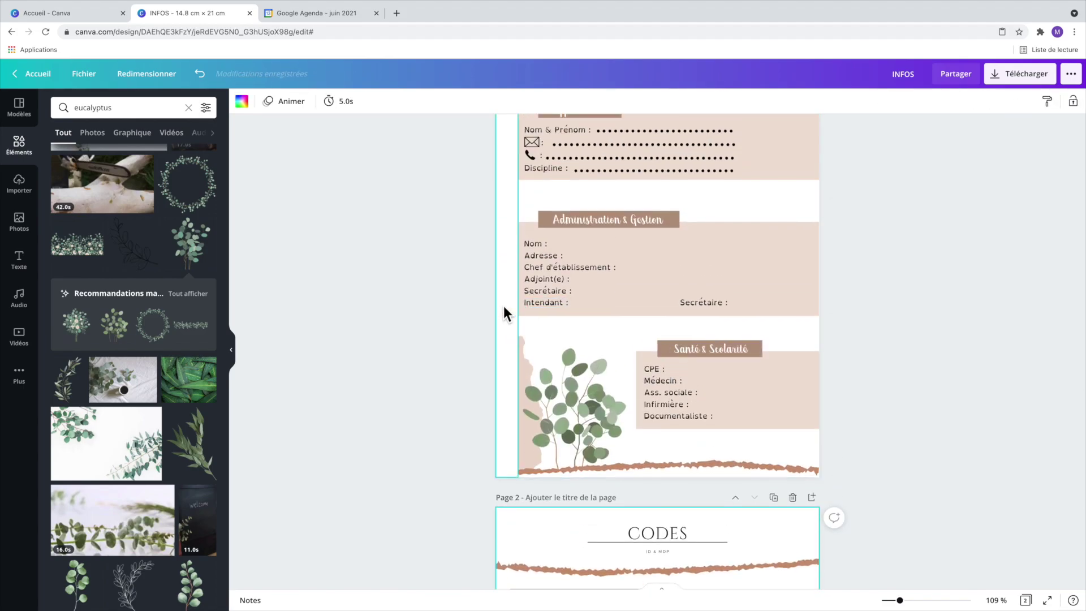
scroll(622, 368, down, 6)
click(664, 419)
click(241, 102)
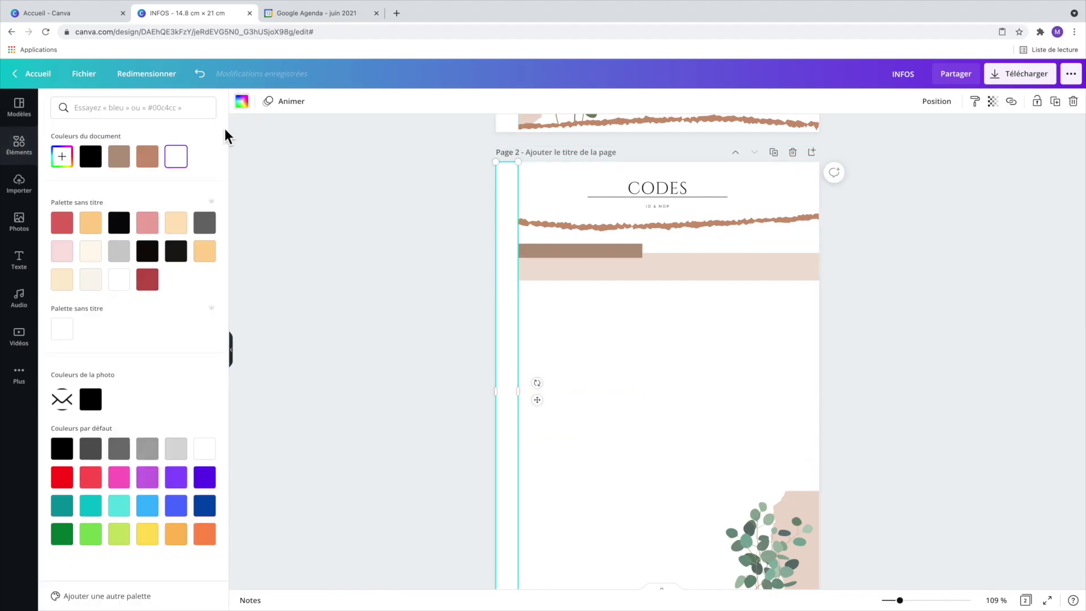
click(147, 279)
drag(504, 283, 810, 281)
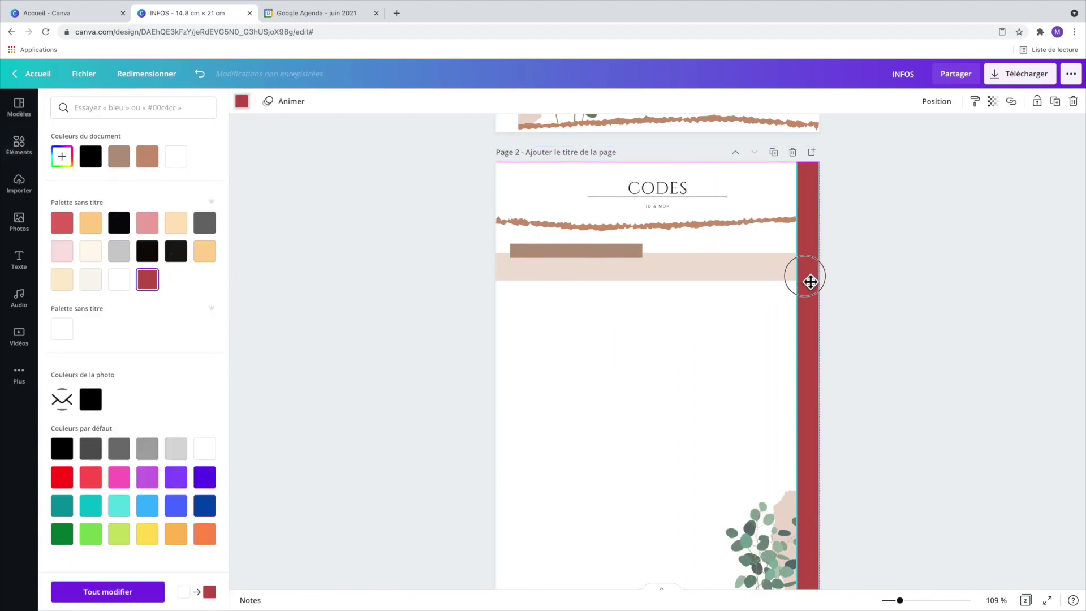
Shift the eucalyptus bouquet and beige torn-paper piece left so they sit beside the red margin strip
scroll(757, 328, down, 3)
click(786, 417)
drag(783, 445, 763, 448)
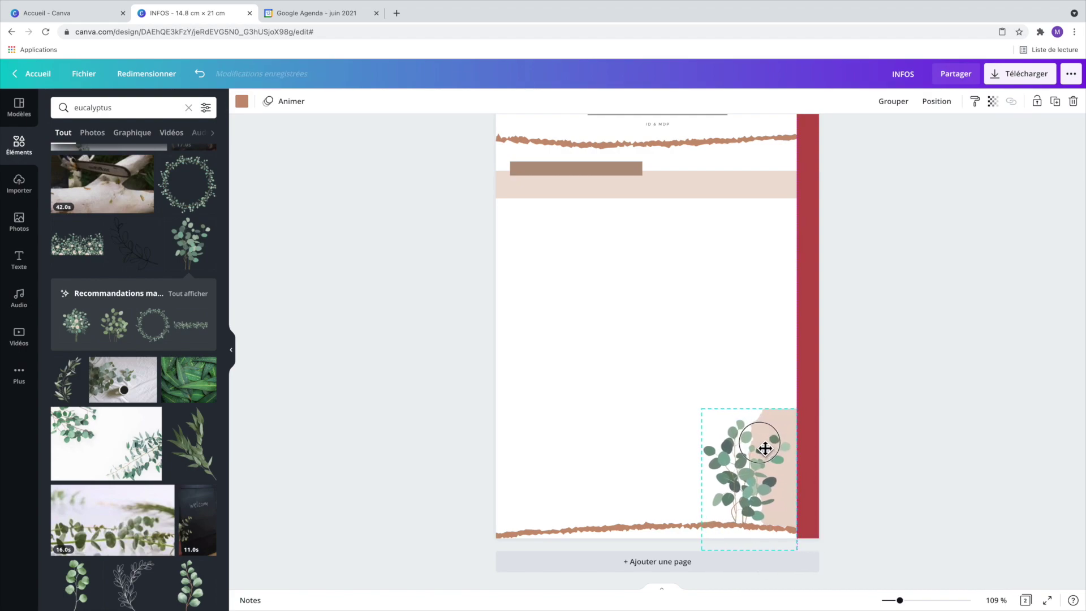
click(894, 429)
Add a body text line reading "ID :" and "MDP :", spaced apart, and place it on the beige band
scroll(755, 473, up, 2)
click(19, 259)
click(141, 226)
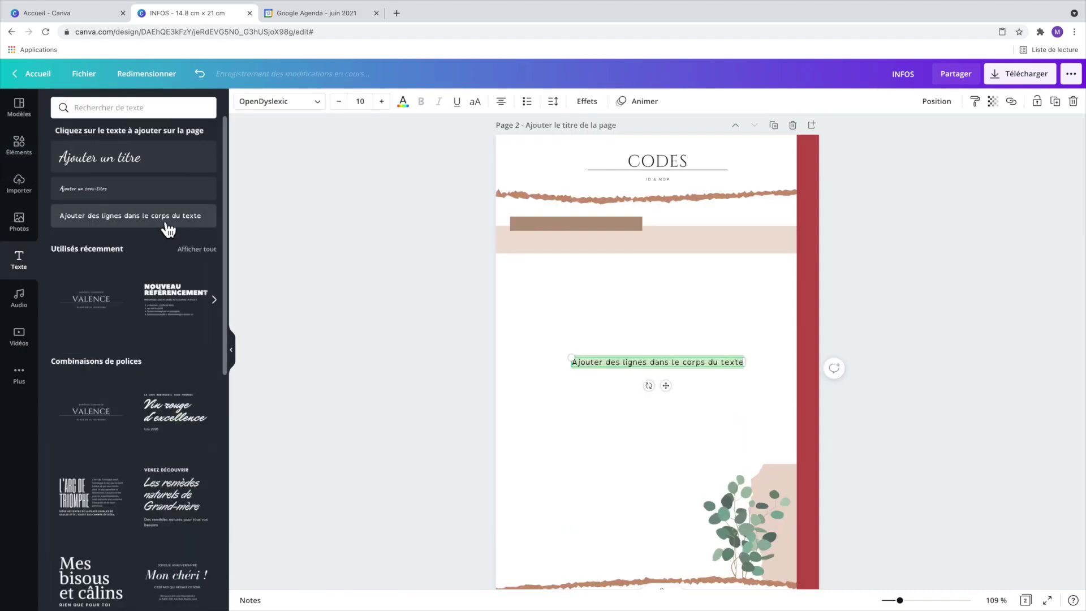
text(ID : MDP :)
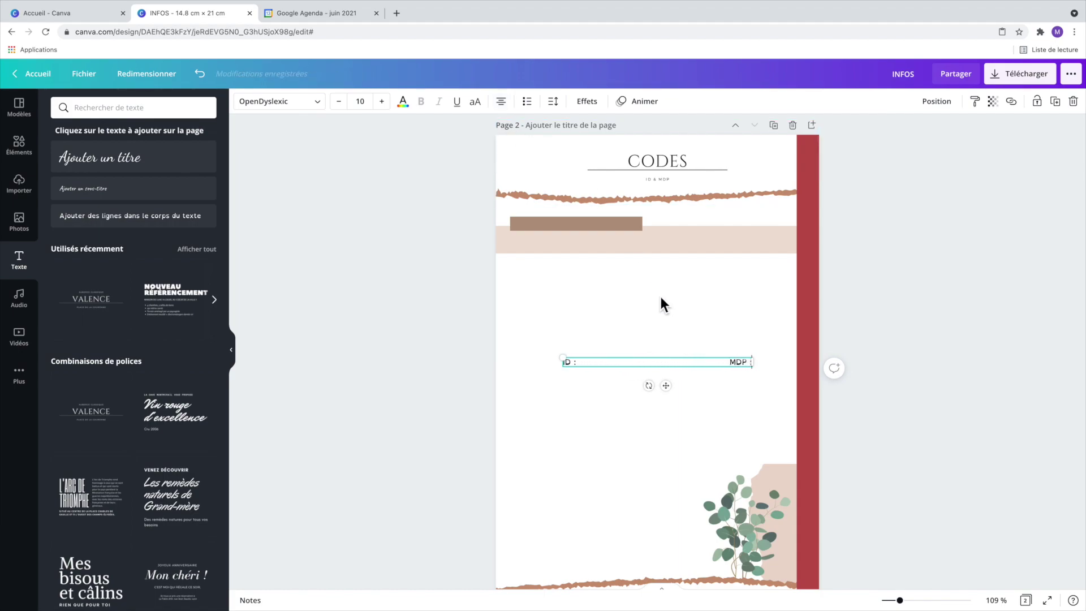
drag(666, 385, 619, 271)
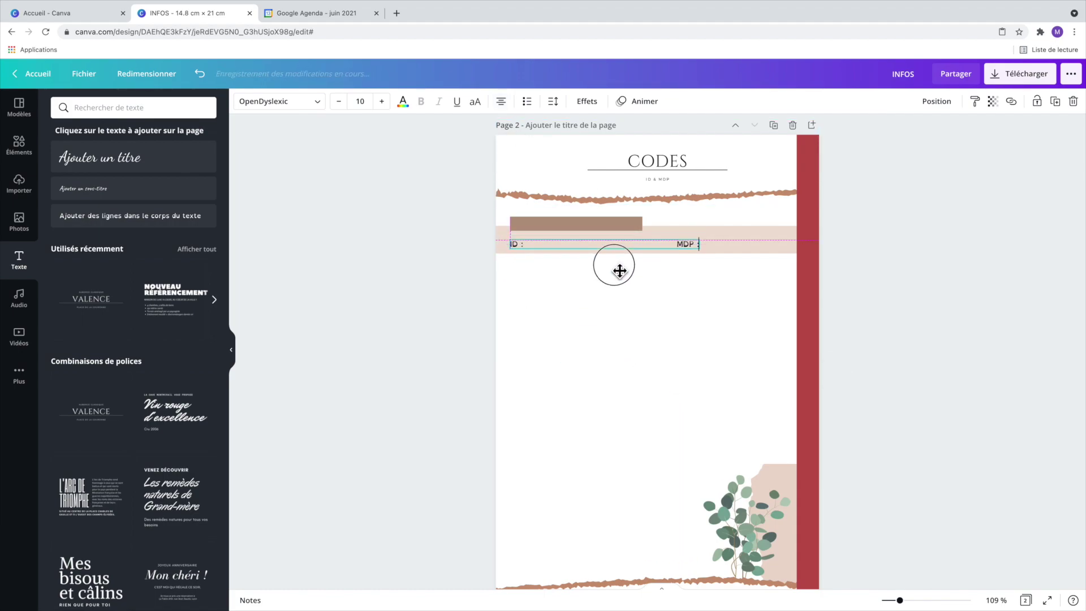
Set the "ID : MDP :" line in Caviar Dreams and realign it with the brown bar, slightly higher on the band
click(322, 106)
text(ge)
drag(102, 108, 70, 111)
text(cav)
click(100, 158)
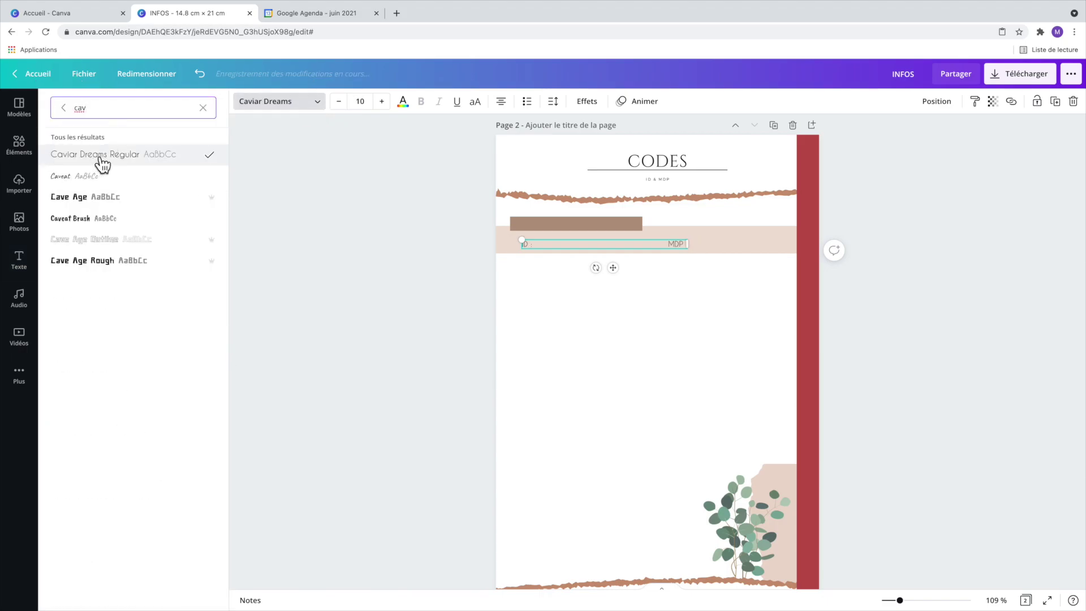
drag(613, 268, 612, 270)
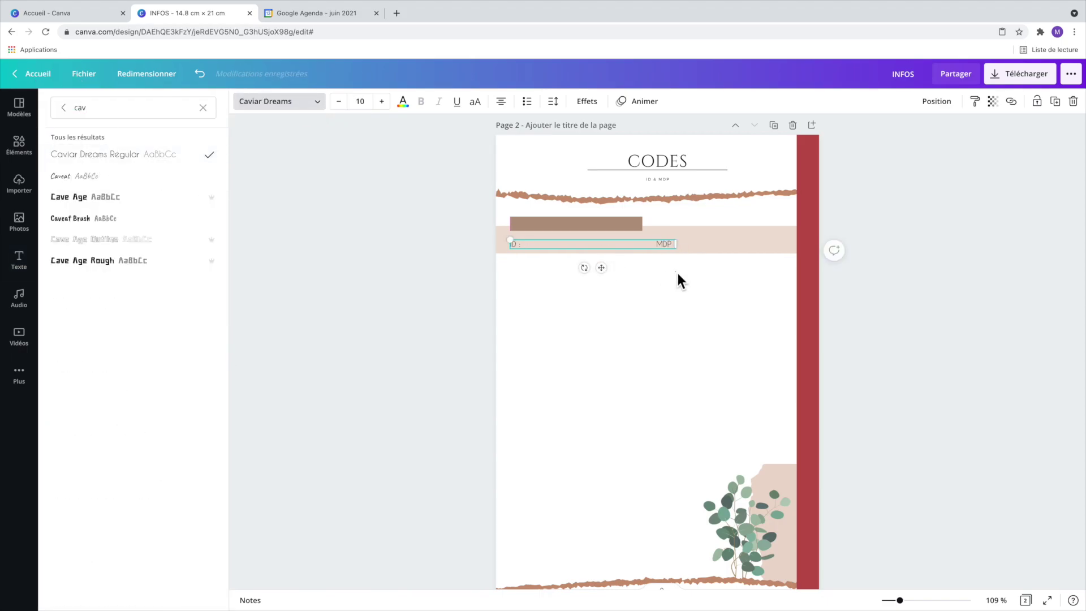
click(677, 271)
click(670, 244)
key(Up)
key(Up)
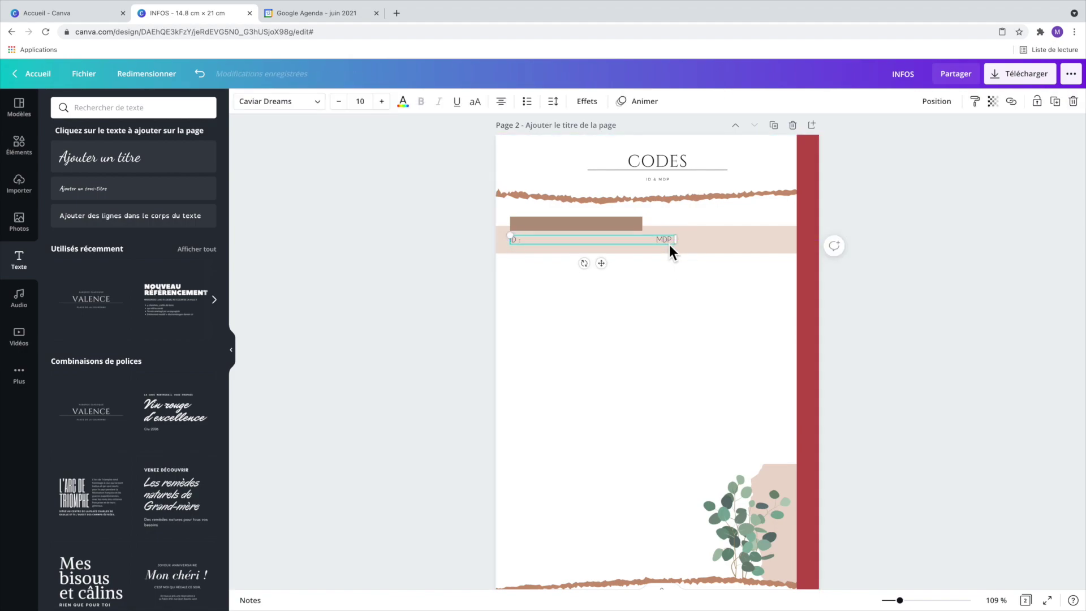
Group the ID/MDP text with its beige band and brown bar, and duplicate the group down the page into five rows
shift+click(709, 239)
shift+click(608, 223)
right_click(607, 223)
click(681, 401)
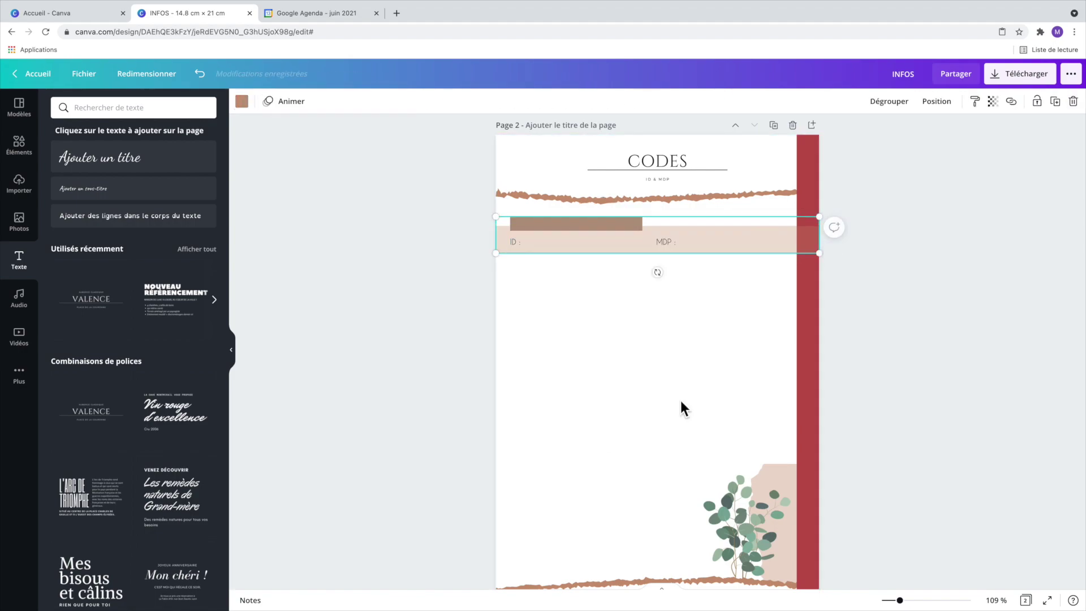
key(super+d)
drag(578, 249, 574, 283)
drag(575, 283, 560, 402)
Nudge the eucalyptus bouquet and beige torn-paper piece slightly to the right against the red margin strip
click(746, 503)
shift+click(775, 470)
key(Right)
key(Right)
key(Right)
key(Right)
key(Right)
key(Right)
key(Right)
key(Right)
key(Right)
key(Right)
key(Right)
key(Right)
key(Right)
key(Right)
key(Right)
key(Right)
key(Right)
key(Right)
key(Right)
key(Right)
key(Left)
key(Left)
key(Left)
key(Left)
key(Left)
key(Left)
key(Left)
key(Left)
key(Left)
key(Left)
key(Left)
key(Left)
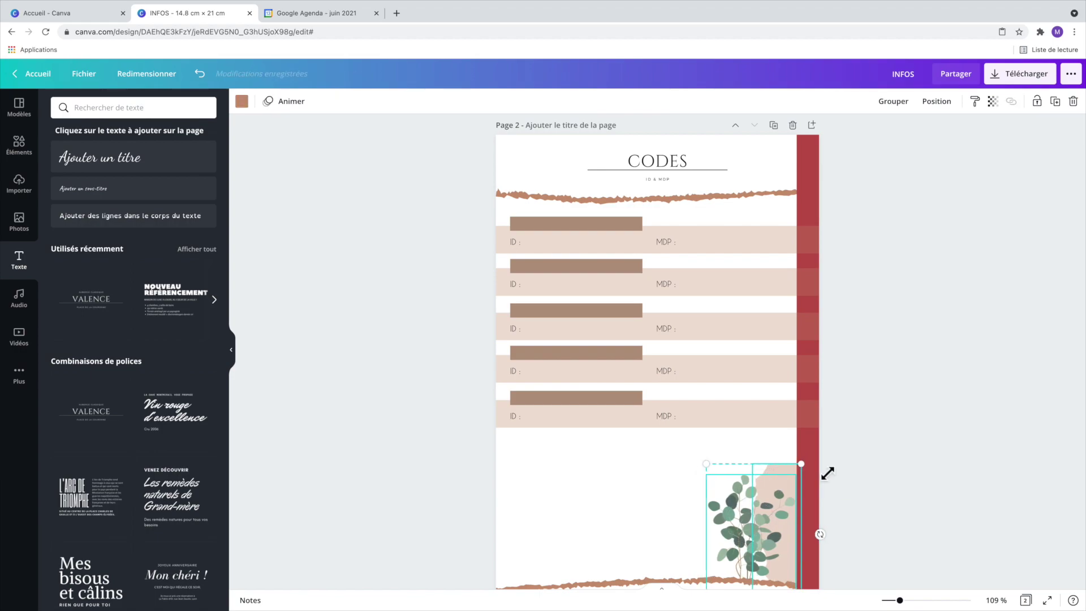
click(889, 479)
Duplicate the last ID/MDP row below, shrink it, remove its text and stack three of these narrow bar-and-band blocks
scroll(890, 480, down, 2)
click(592, 351)
key(super+d)
drag(592, 352, 580, 388)
drag(819, 419, 585, 480)
right_click(657, 407)
click(693, 561)
click(630, 461)
click(707, 405)
click(594, 389)
shift+click(596, 408)
click(686, 422)
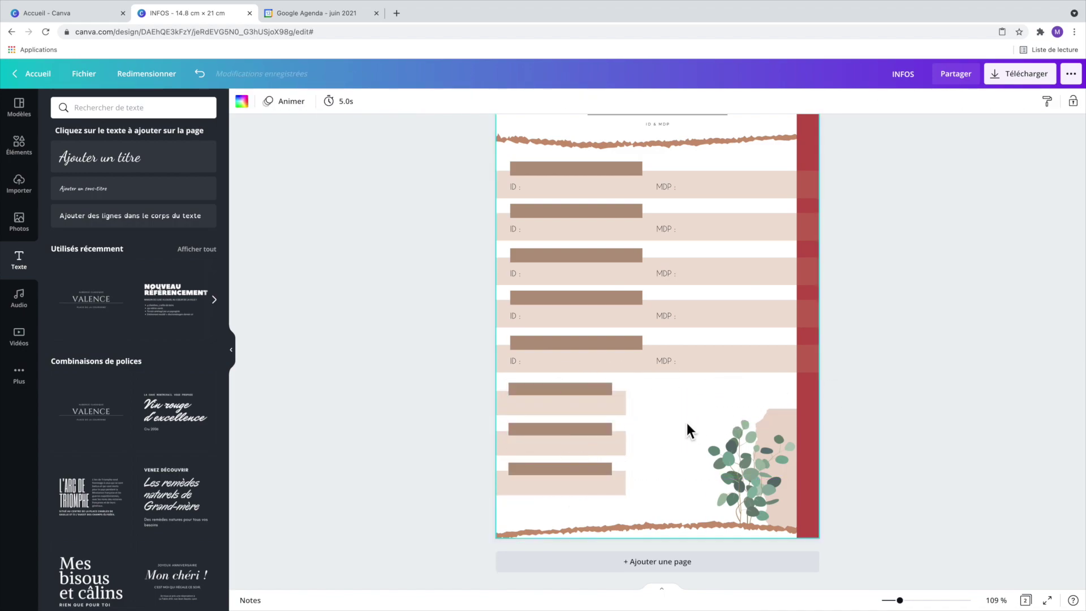
Move the three narrow blocks slightly down, away from the last ID/MDP row
drag(472, 382, 566, 473)
drag(565, 440, 565, 451)
click(676, 414)
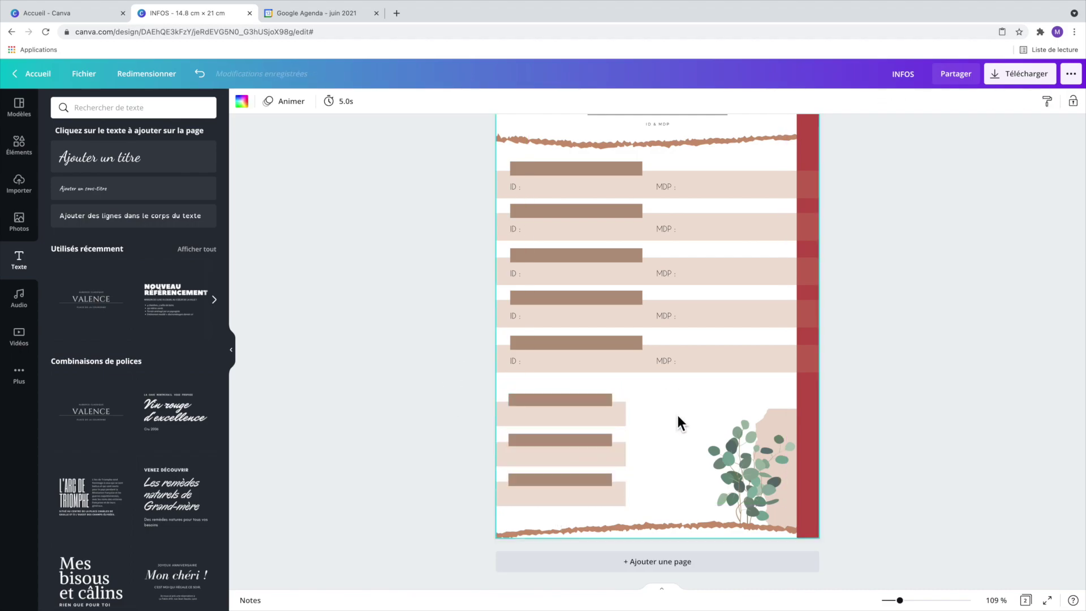
Copy the "Santé & Scolarité" title from page 1 onto the first narrow block, change it to "Session" and shorten its brown bar
scroll(677, 413, up, 8)
click(723, 369)
key(super+c)
scroll(695, 390, down, 8)
click(673, 412)
key(super+v)
drag(712, 422, 573, 412)
text(on)
click(661, 421)
click(586, 418)
click(591, 413)
Paste the copied title onto the other two narrow blocks, retitle them "Numen" and "Photocopieur", and fit their brown bars to the text
key(super+v)
drag(720, 451, 570, 483)
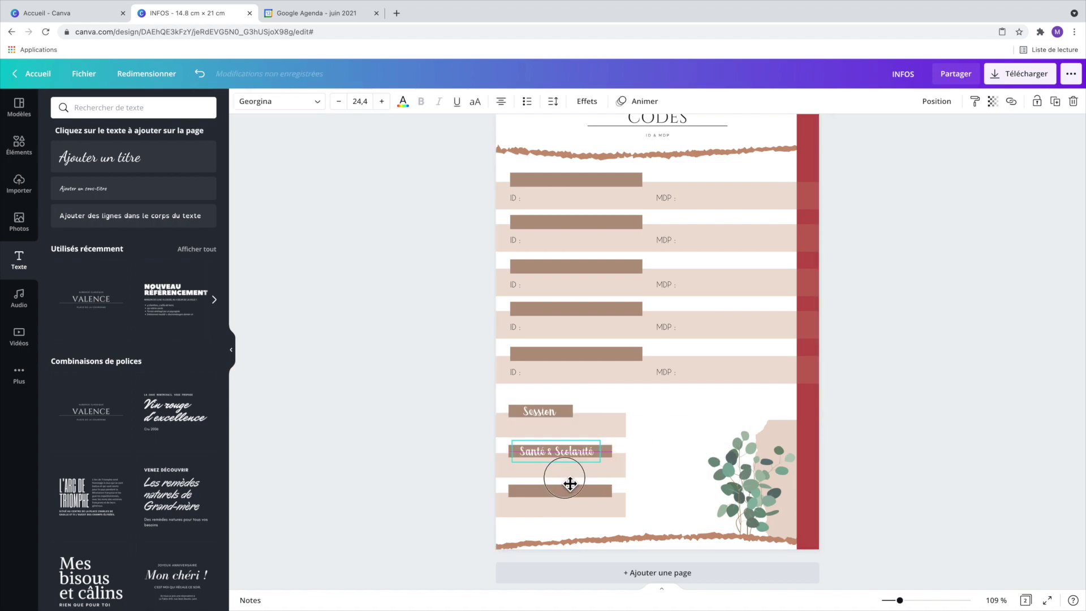
key(Escape)
key(ctrl+v)
drag(575, 444, 577, 526)
drag(613, 495, 588, 493)
Centre the Session, Numen and Photocopieur titles and bars horizontally on their beige bands
click(589, 416)
shift+click(562, 451)
shift+click(605, 514)
click(936, 101)
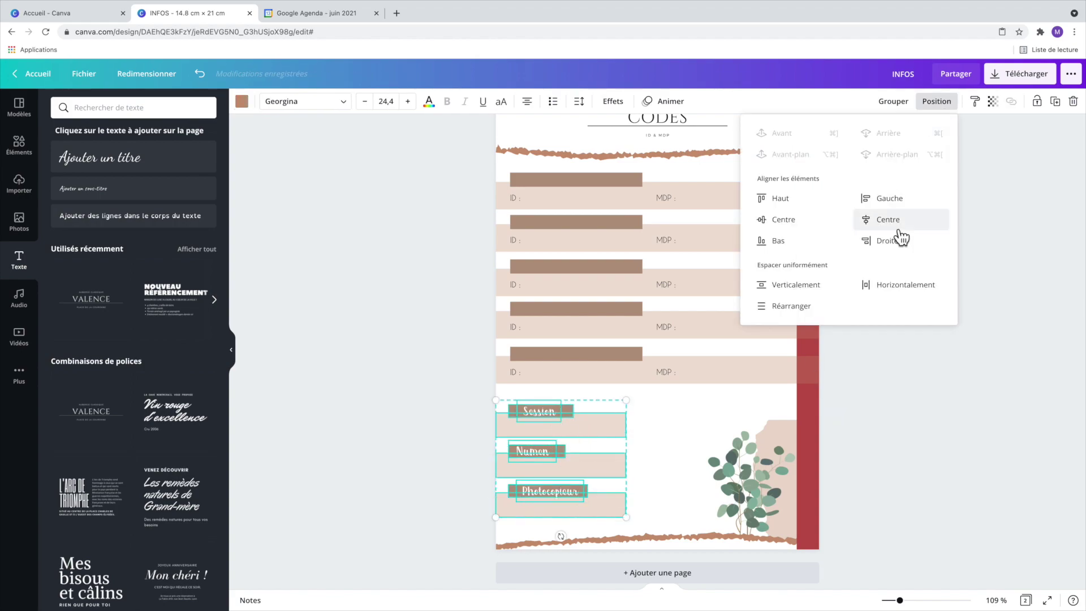
click(895, 222)
click(904, 409)
Duplicate the Session block's beige band and stretch it into a tall box between the narrow blocks and the bouquet
click(599, 429)
key(super+d)
drag(599, 434, 723, 420)
drag(686, 437, 698, 522)
Send the tall beige box behind the eucalyptus bouquet and reduce its opacity
click(936, 101)
click(992, 101)
click(906, 134)
drag(788, 427, 788, 421)
click(678, 463)
drag(740, 465, 742, 464)
key(Escape)
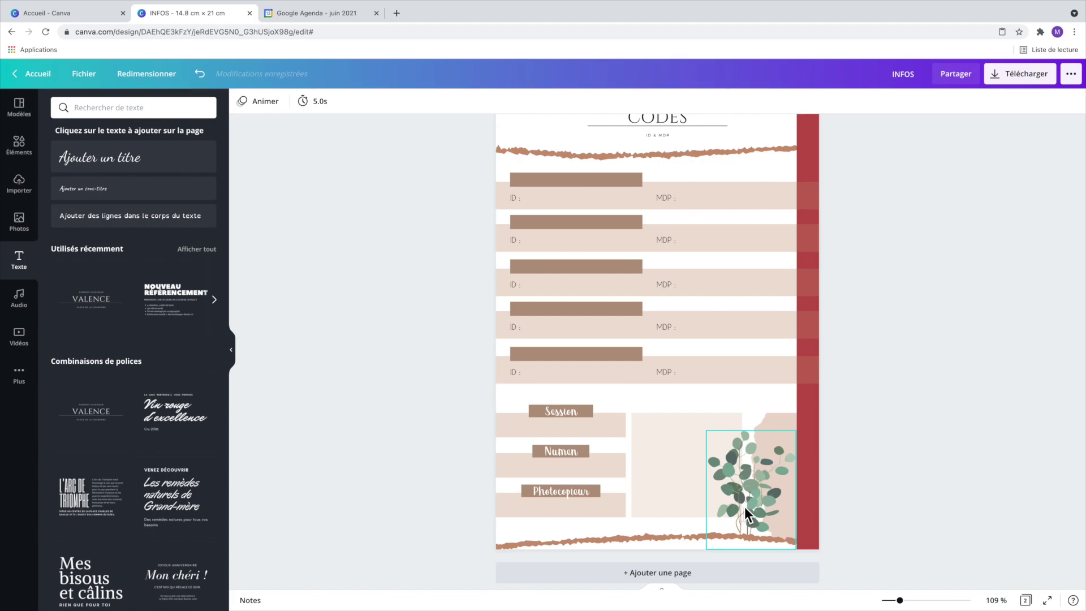
Duplicate the Session title's brown bar onto the top edge of the tall box and reduce the copy's opacity
click(563, 412)
click(588, 415)
key(super+d)
drag(598, 429, 696, 436)
click(993, 101)
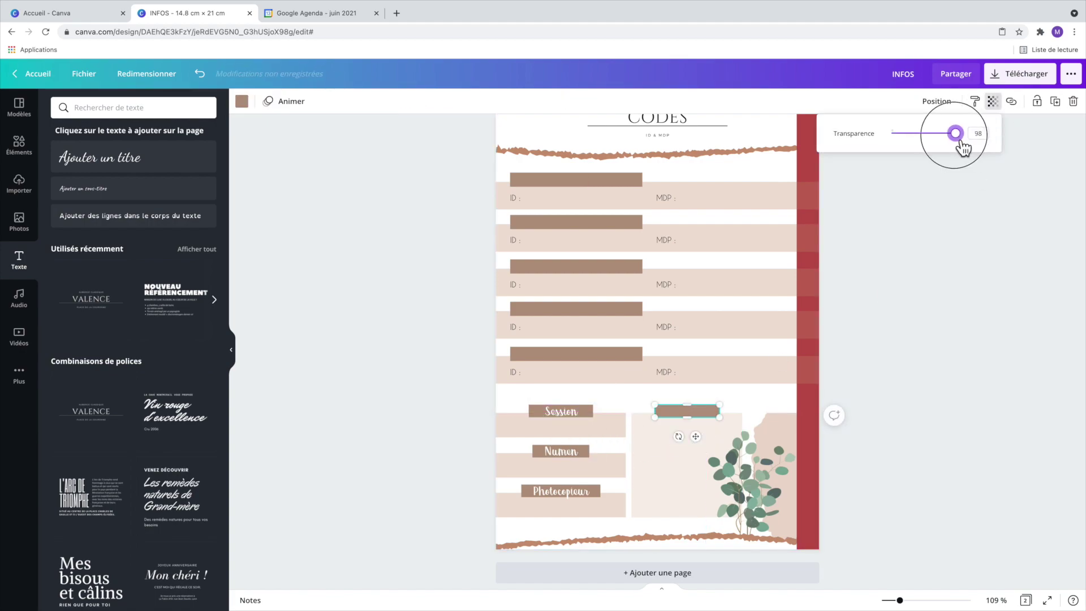
Copy the "Session" title onto the new bar above the tall box and change it to "Effectif"
click(563, 413)
drag(564, 416, 700, 440)
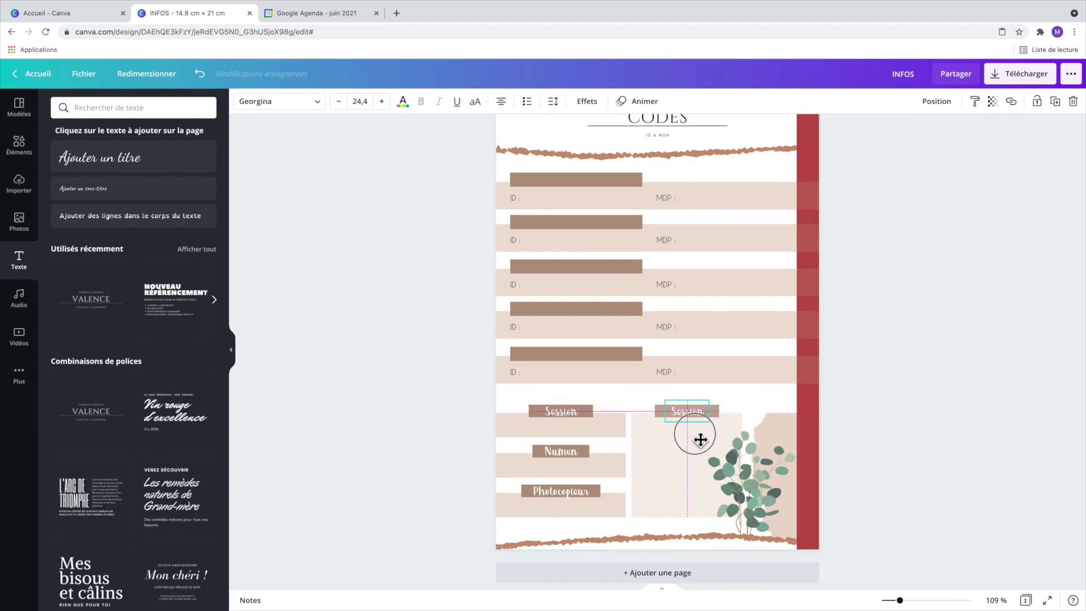
click(903, 413)
Add a left-aligned Caviar Dreams list reading "5A : 25", "5B : 28" and "5C : ..." inside the Effectif box
click(113, 215)
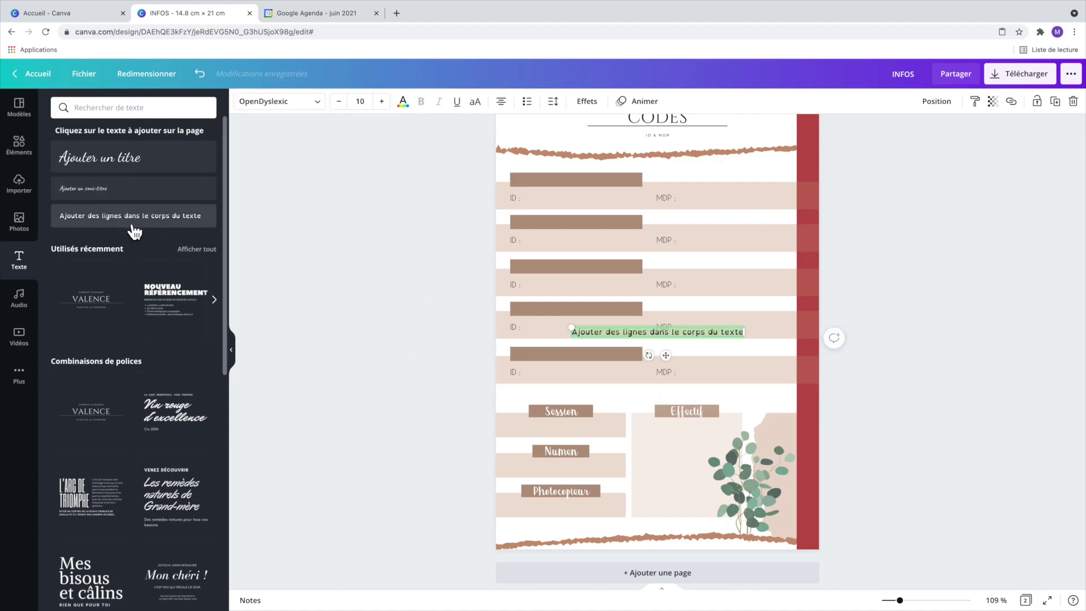
click(277, 101)
click(113, 155)
drag(694, 337, 710, 440)
text(5A : 25)
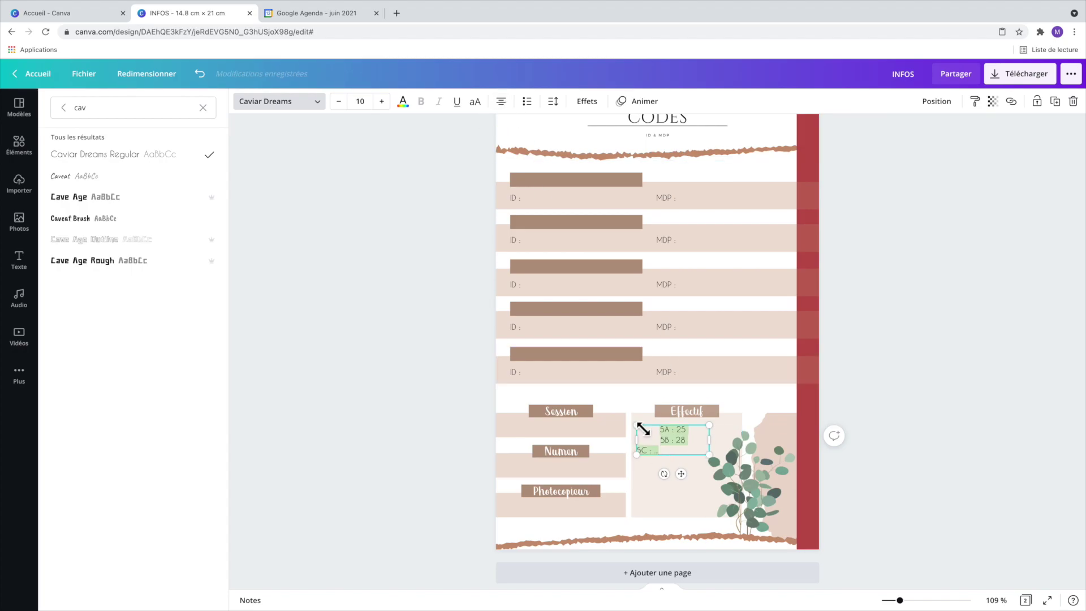
click(501, 101)
click(895, 440)
Recolour page 2's red margin strip white and bring it to the front to cover the ends of the bands
click(815, 449)
click(242, 101)
click(147, 156)
click(936, 101)
click(757, 154)
click(898, 321)
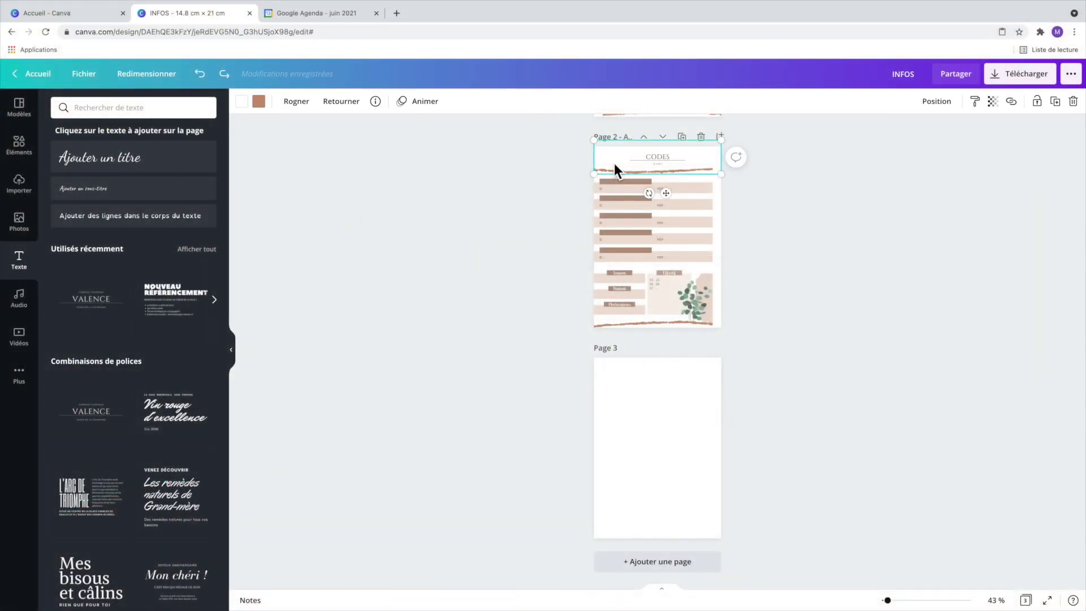
Copy the top and bottom torn edges from page 2 onto blank page 3 and align them at its top and bottom
shift+click(662, 324)
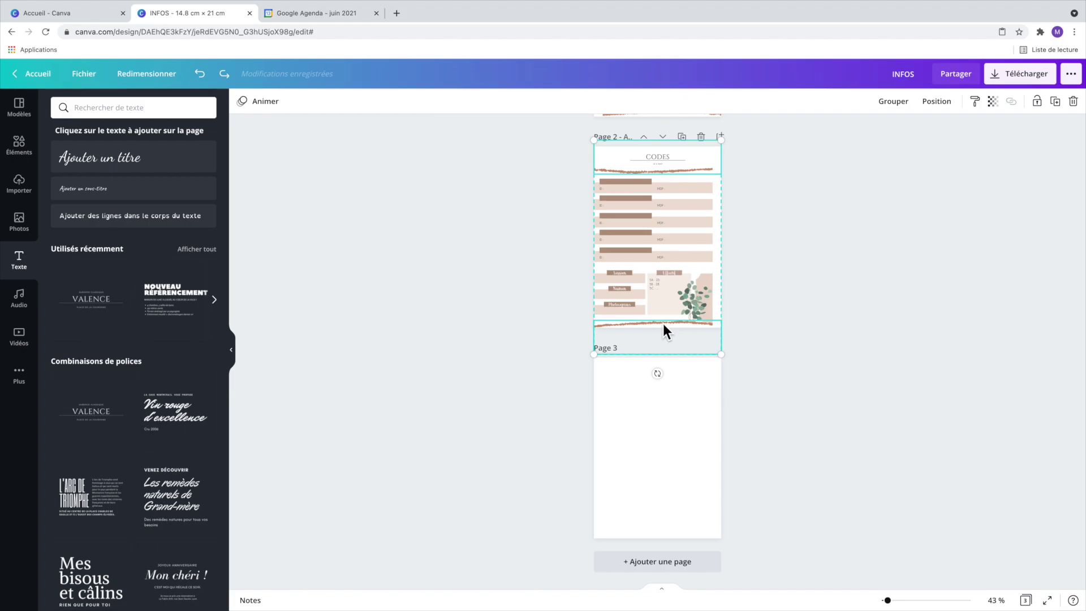
click(666, 433)
key(super+v)
click(666, 433)
drag(669, 382, 668, 377)
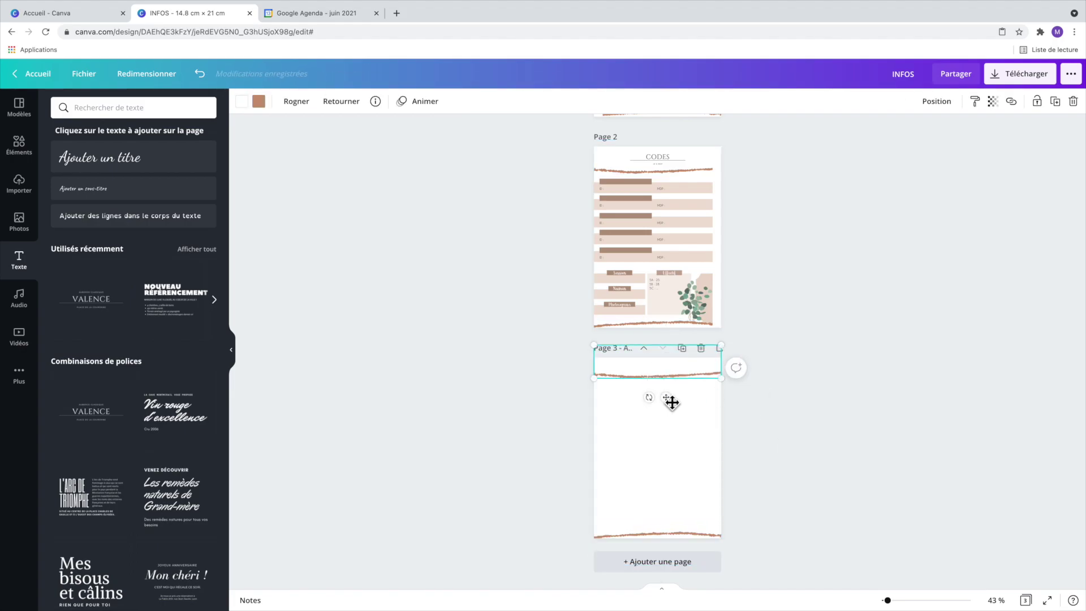
click(828, 399)
scroll(889, 476, up, 5)
scroll(889, 476, up, 5)
drag(903, 600, 892, 600)
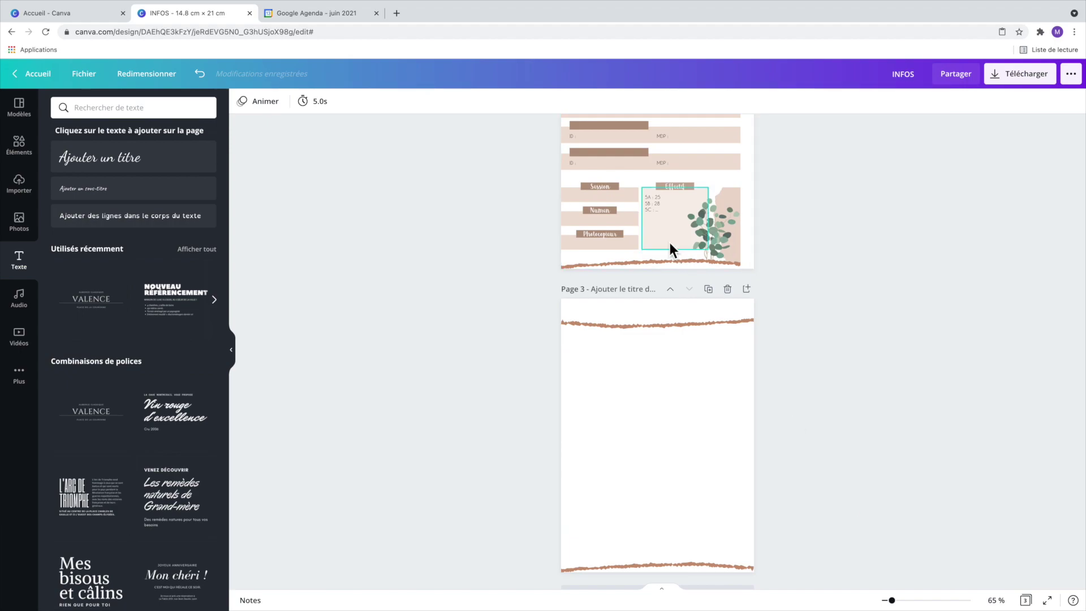
Copy the Effectif box from page 2 onto page 3 and reshape it into a tall, narrow column between the torn edges
click(670, 242)
key(super+c)
click(663, 395)
key(super+v)
drag(675, 512, 601, 363)
drag(635, 374, 619, 374)
drag(595, 405, 594, 548)
Duplicate the tall column twice and arrange the three columns side by side across page 3
key(super+d)
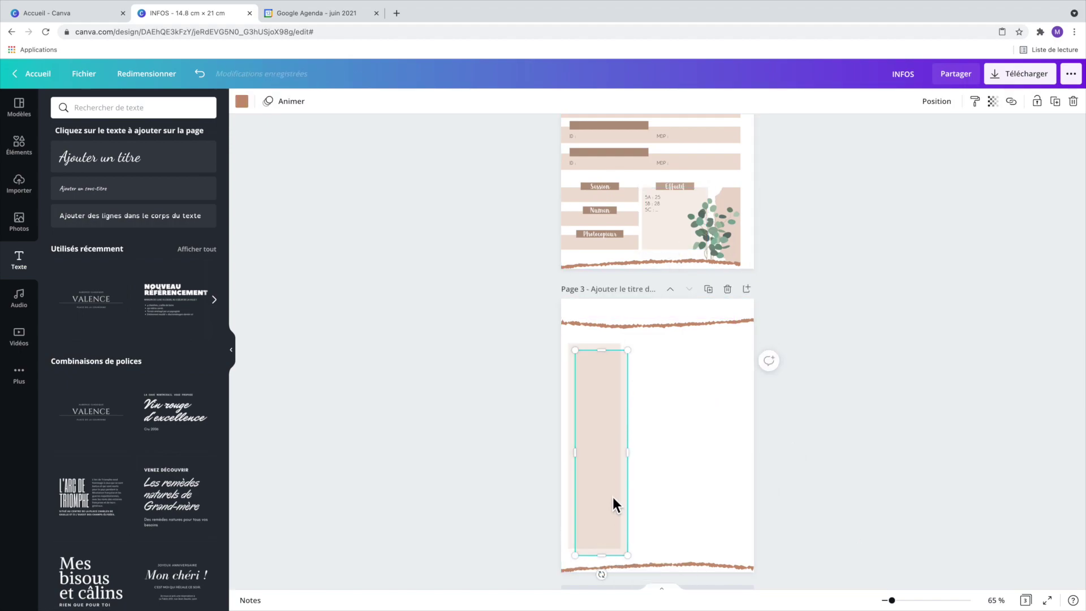
drag(612, 497, 673, 494)
key(super+d)
drag(673, 496, 617, 480)
click(605, 481)
Recolour page 3's white margin strip red and move it from the right edge to the left edge of the page
click(859, 480)
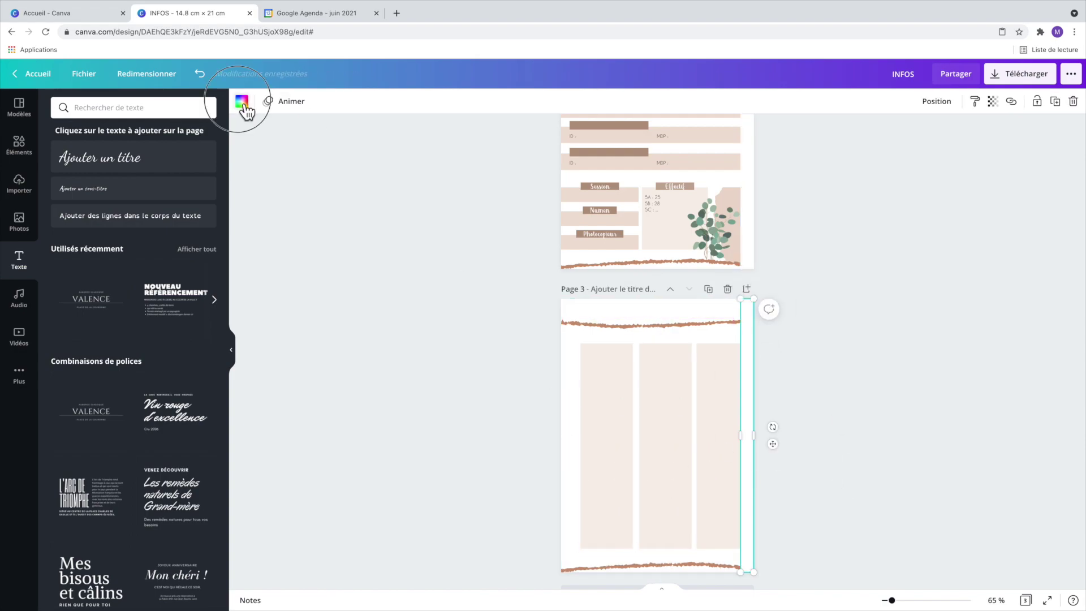
click(242, 102)
click(62, 222)
drag(746, 435, 570, 540)
click(860, 516)
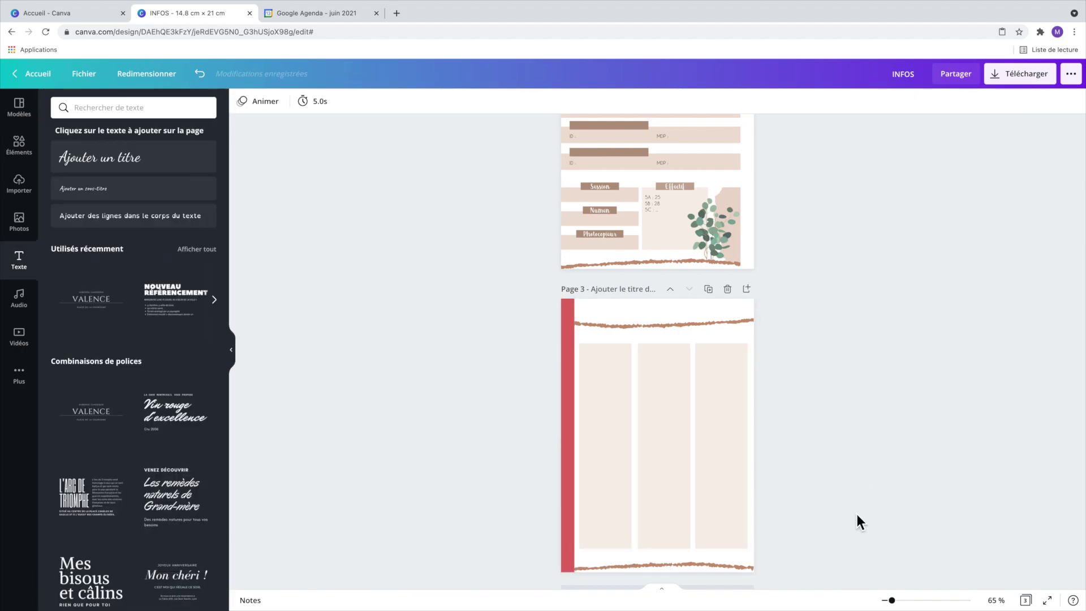
Copy the CODES title block from page 2 onto page 3 and nudge the upper torn edge down below it
click(905, 600)
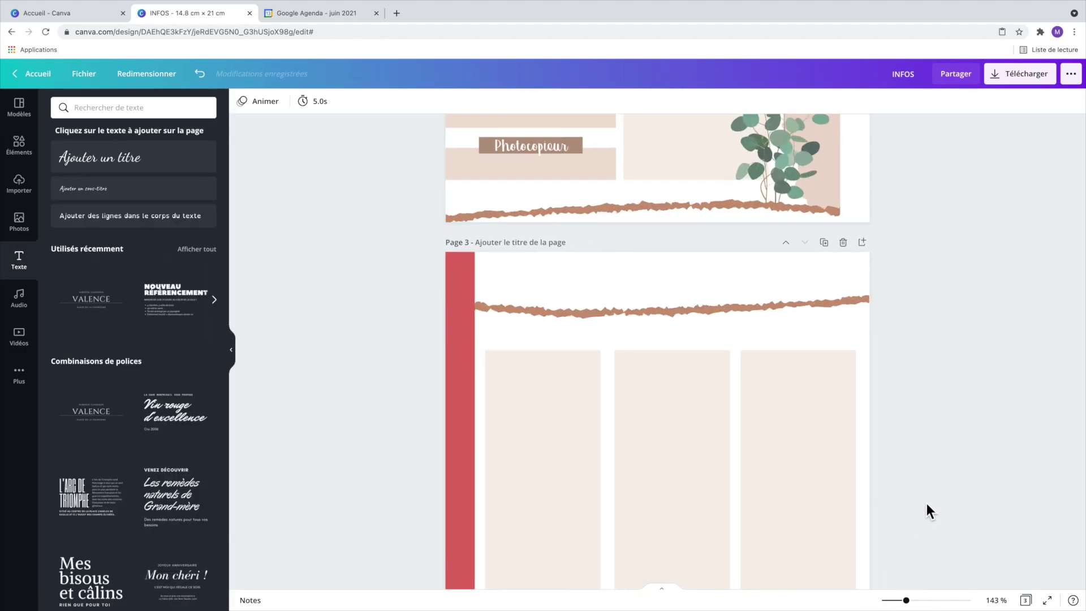
scroll(927, 505, up, 10)
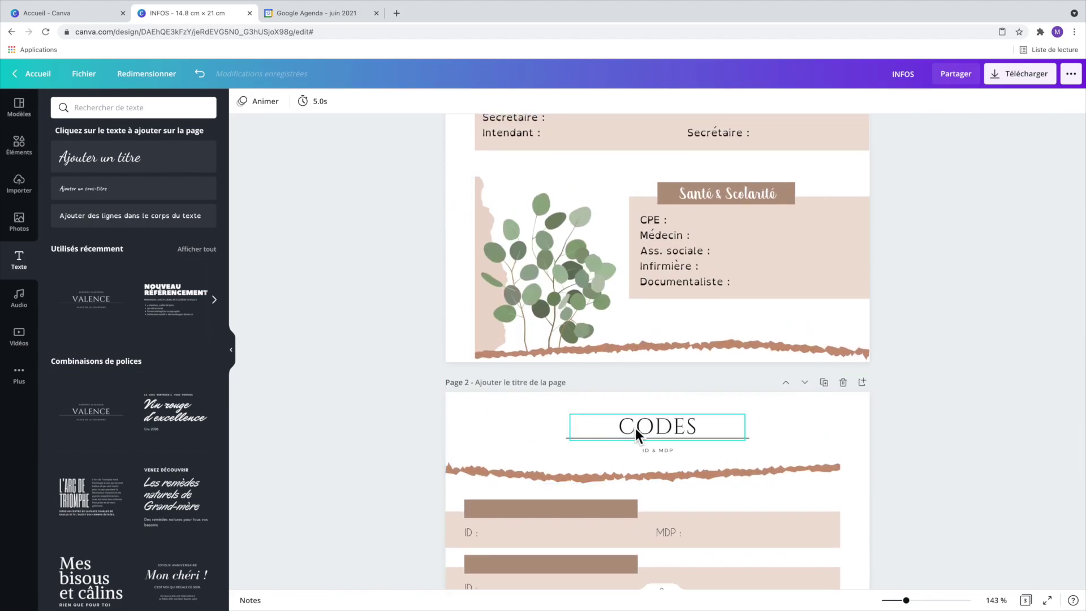
click(636, 428)
drag(367, 409, 680, 456)
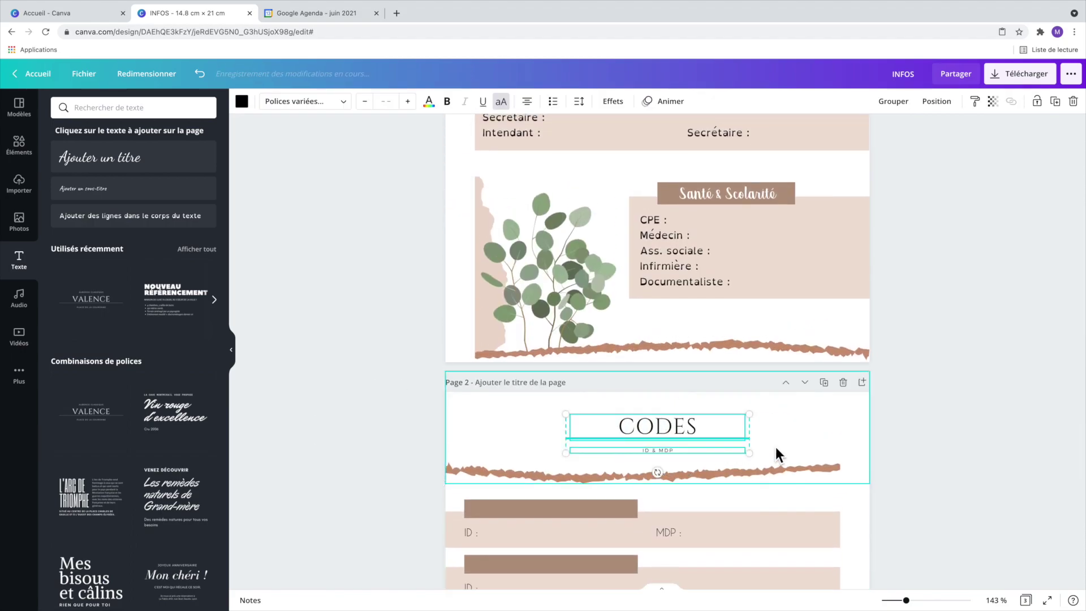
scroll(724, 439, down, 10)
key(super+v)
click(796, 403)
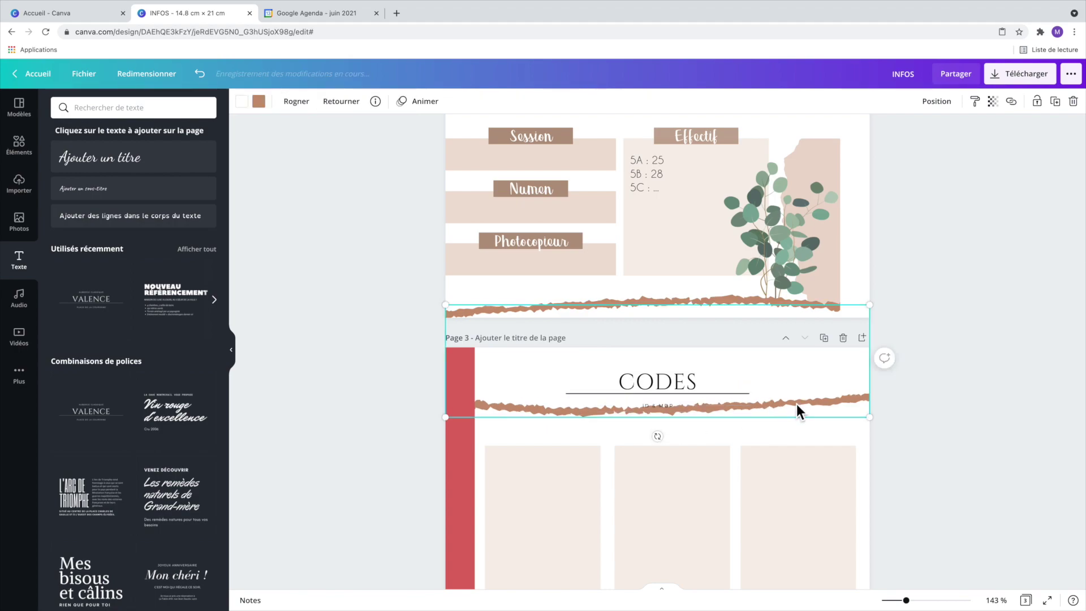
key(shift+Down)
key(shift+Down)
Change page 3's title to "ANNÉE SCOLAIRE" on one line and its subtitle to "2021-2022"
text(ANNE)
text(ÉE SCOLAIRE)
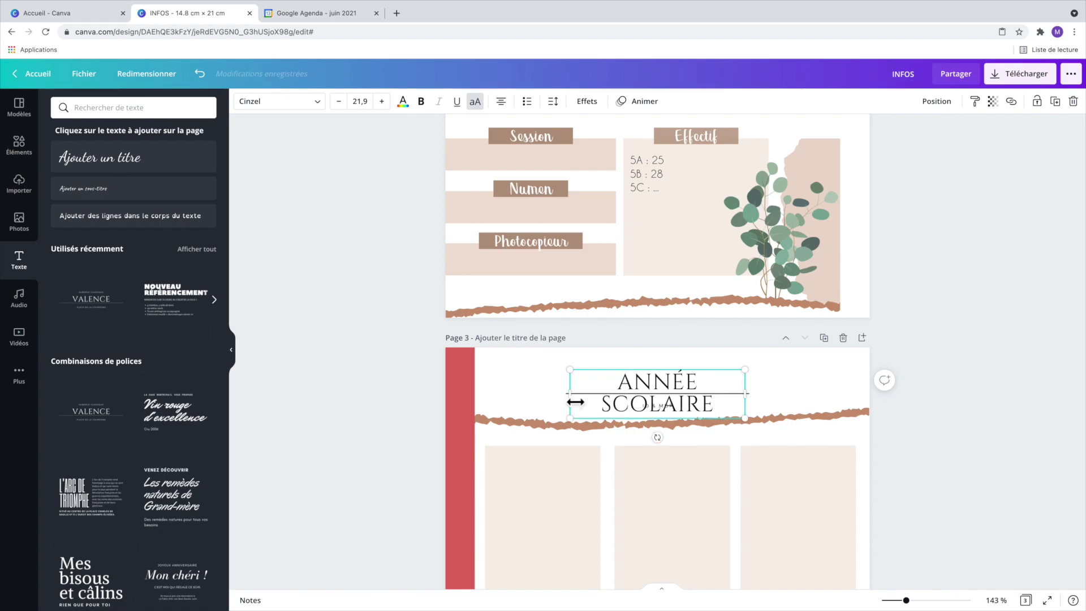
drag(575, 401, 547, 399)
drag(659, 422, 671, 422)
click(921, 390)
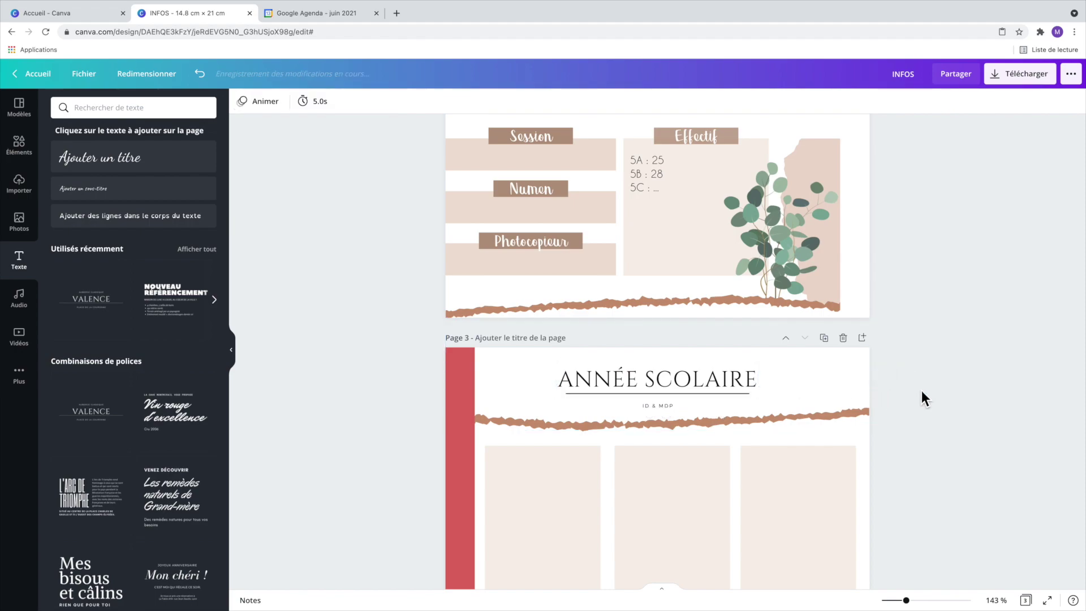
double_click(663, 406)
text(2021-2022)
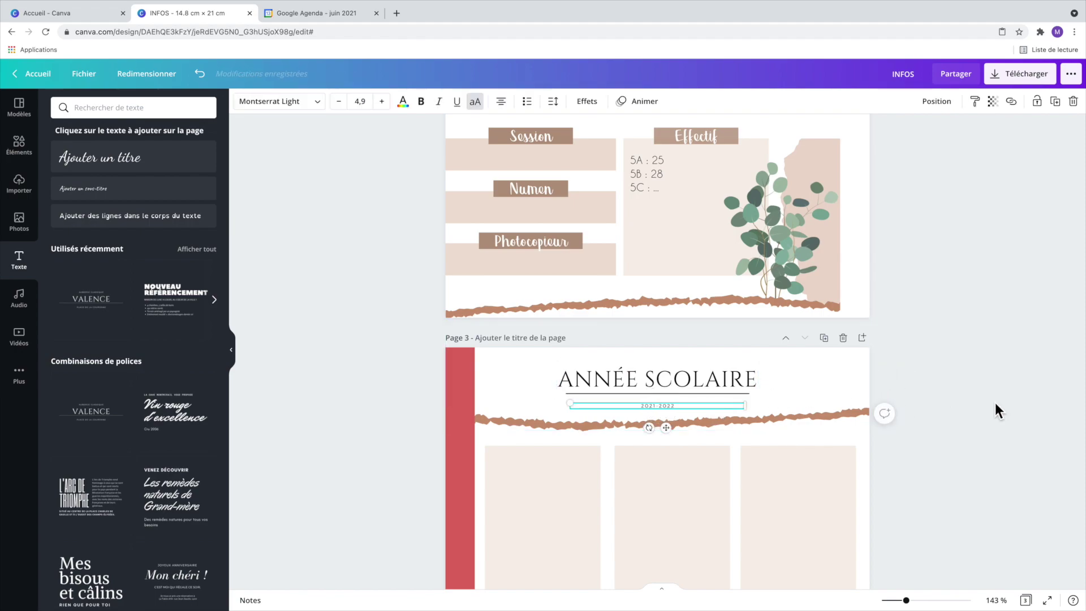
click(961, 405)
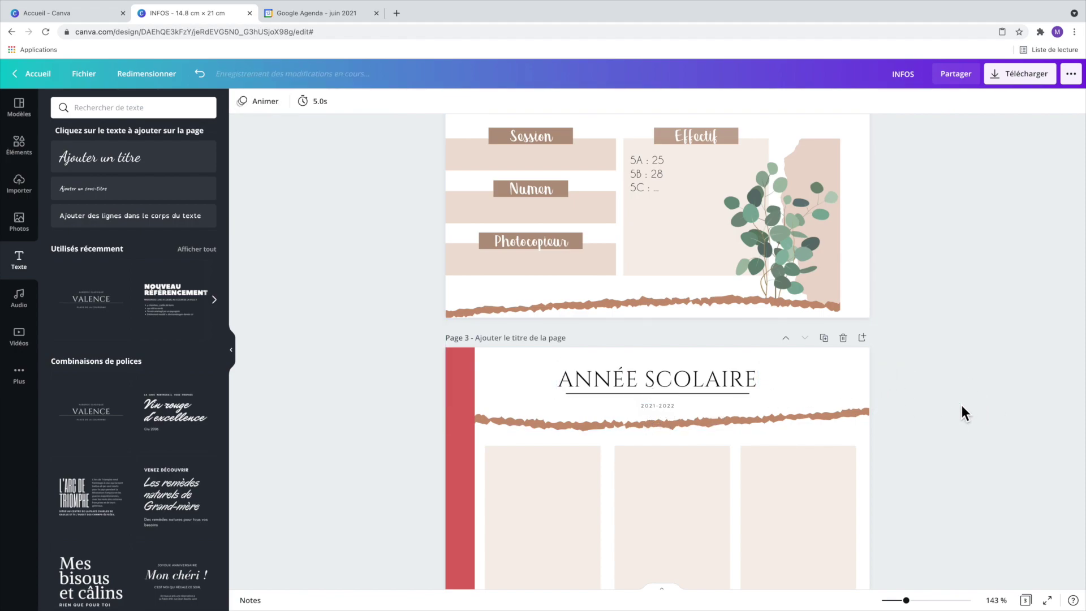
Space page 3's three columns evenly and delete the red margin strip
scroll(962, 415, down, 5)
scroll(965, 423, up, 2)
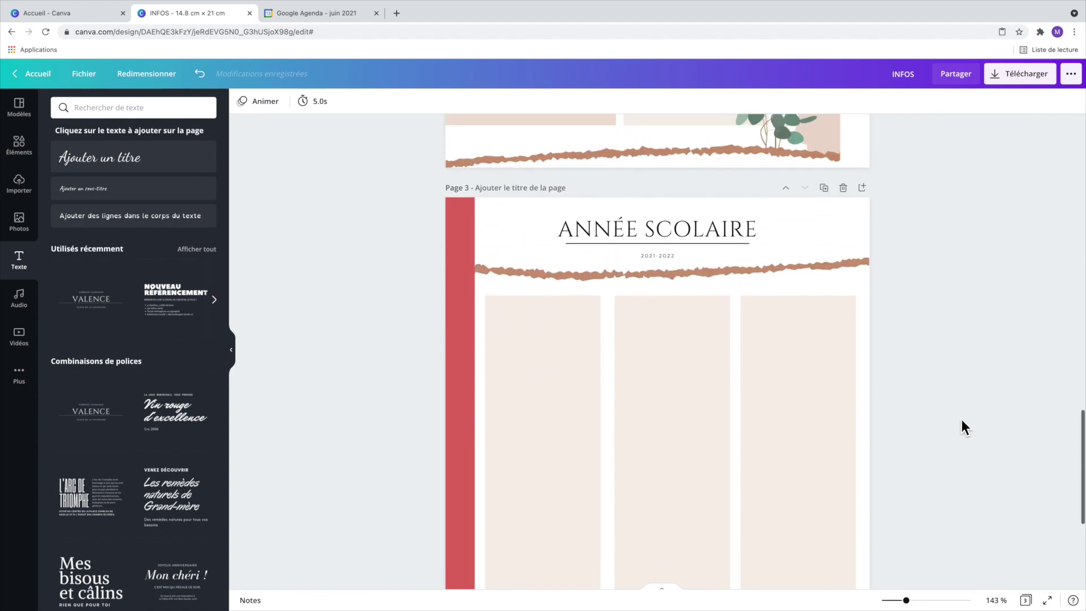
drag(906, 600, 899, 600)
scroll(901, 514, down, 2)
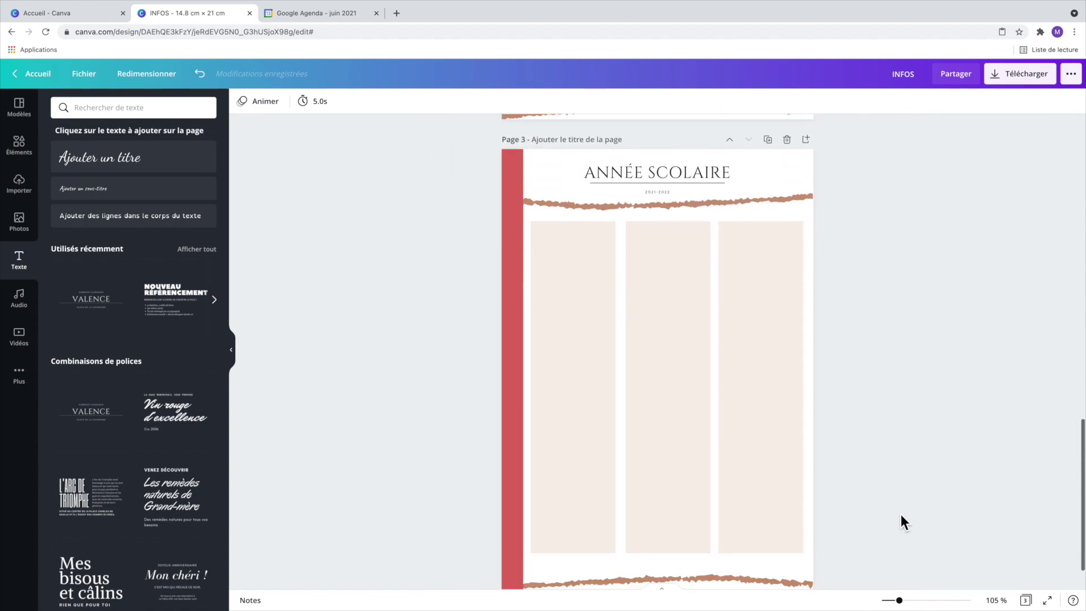
click(764, 481)
shift+click(670, 464)
shift+click(580, 447)
click(937, 102)
click(930, 344)
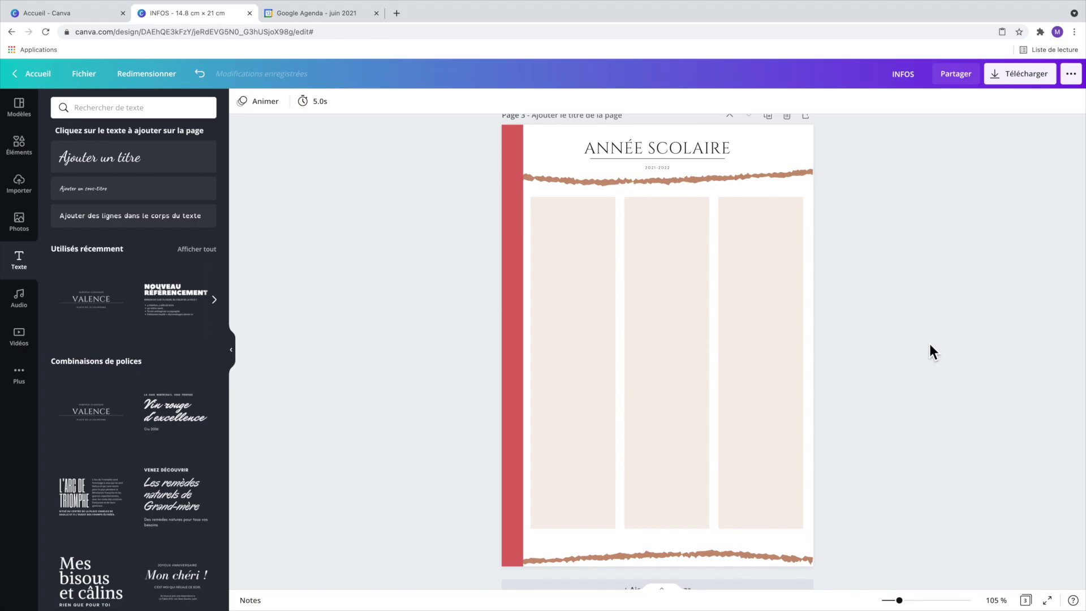
click(513, 180)
key(Delete)
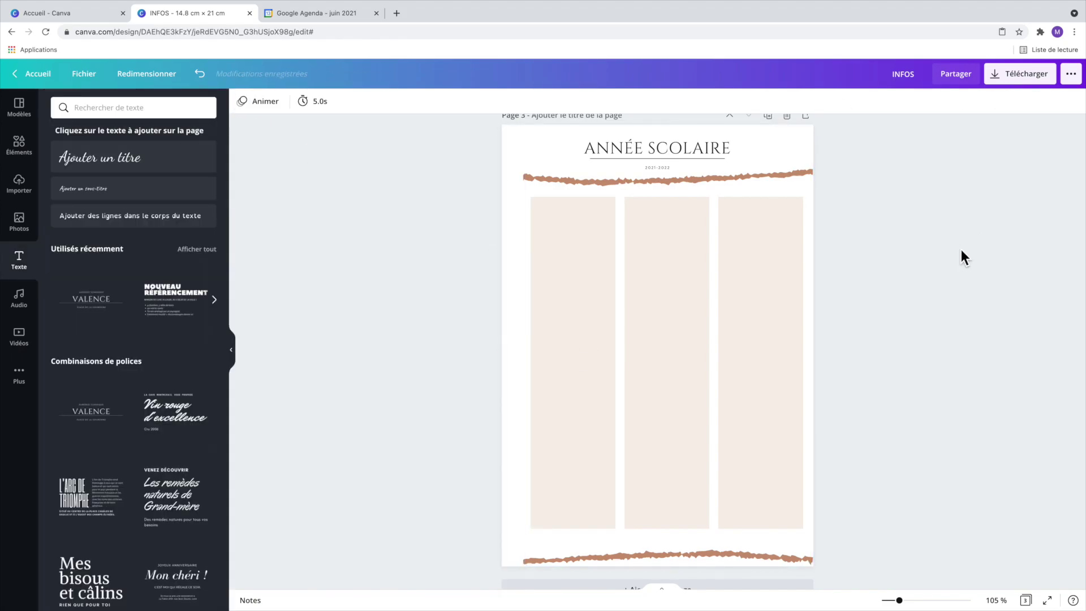
Add an underlined "Septembre" title in Georgina at size 24,1, centred at the top of the first column
click(100, 157)
text(Septembre)
double_click(673, 322)
click(316, 102)
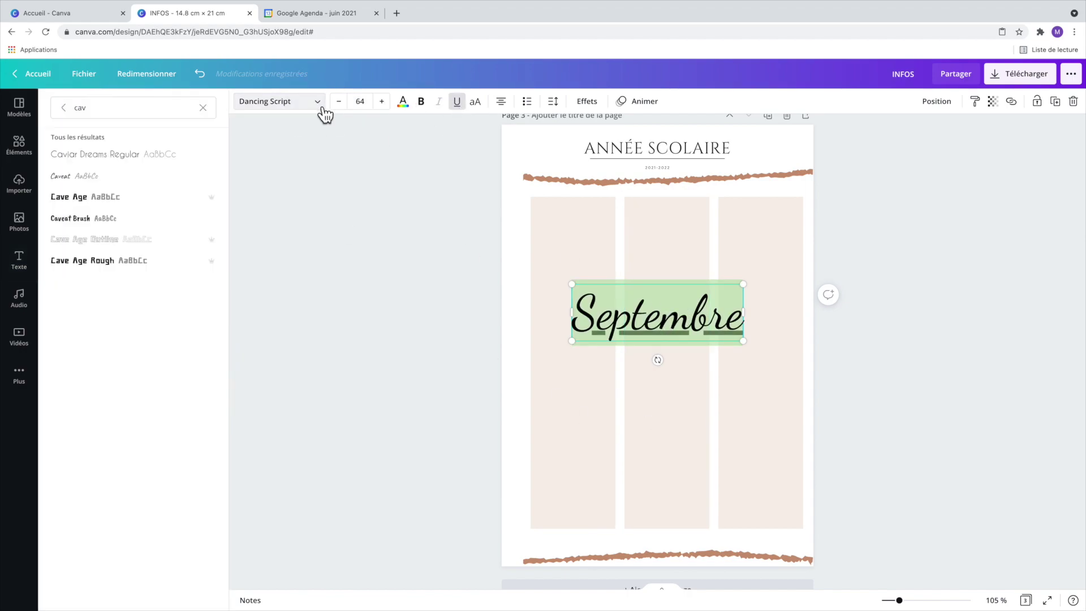
click(111, 108)
text(geor)
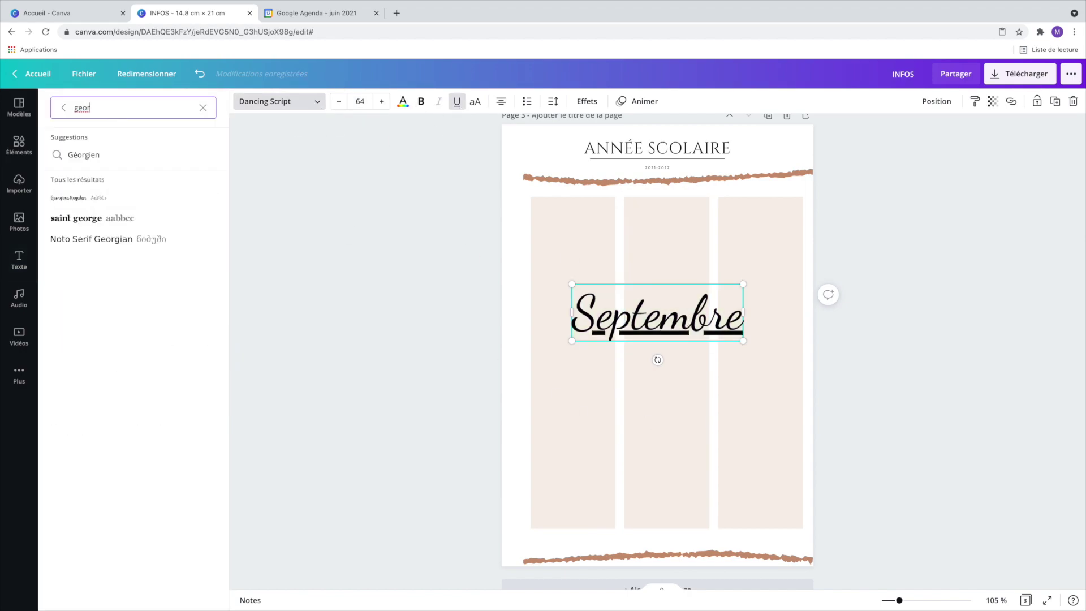
click(91, 198)
drag(716, 343, 648, 309)
drag(637, 327, 587, 245)
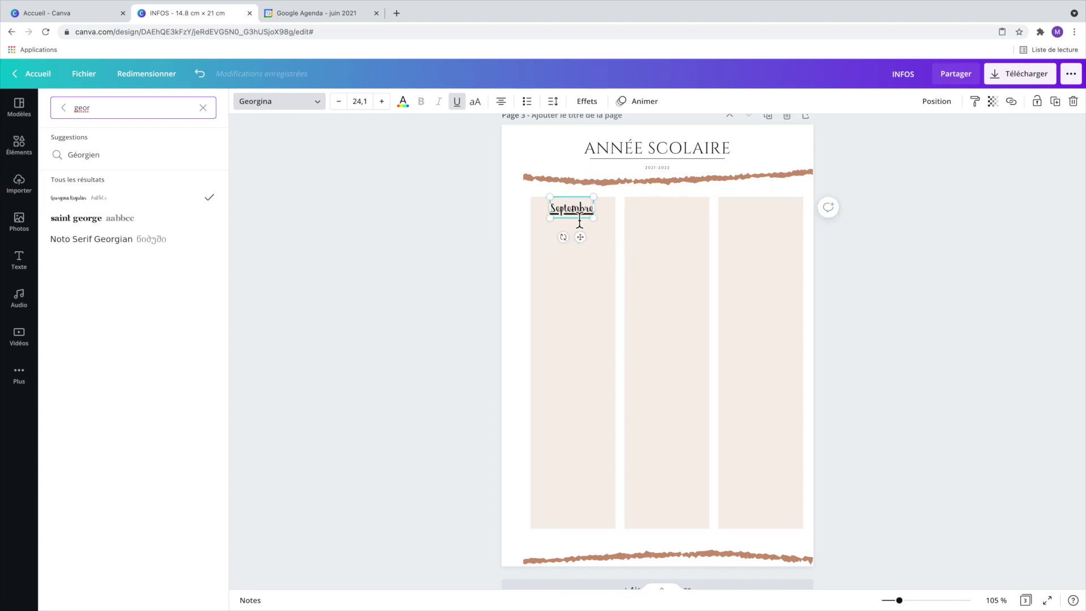
click(860, 254)
Duplicate the Septembre title onto the second and third columns and change the copies to "Octobre" and "Novembre"
click(582, 211)
key(super+d)
drag(599, 253, 777, 243)
key(super+d)
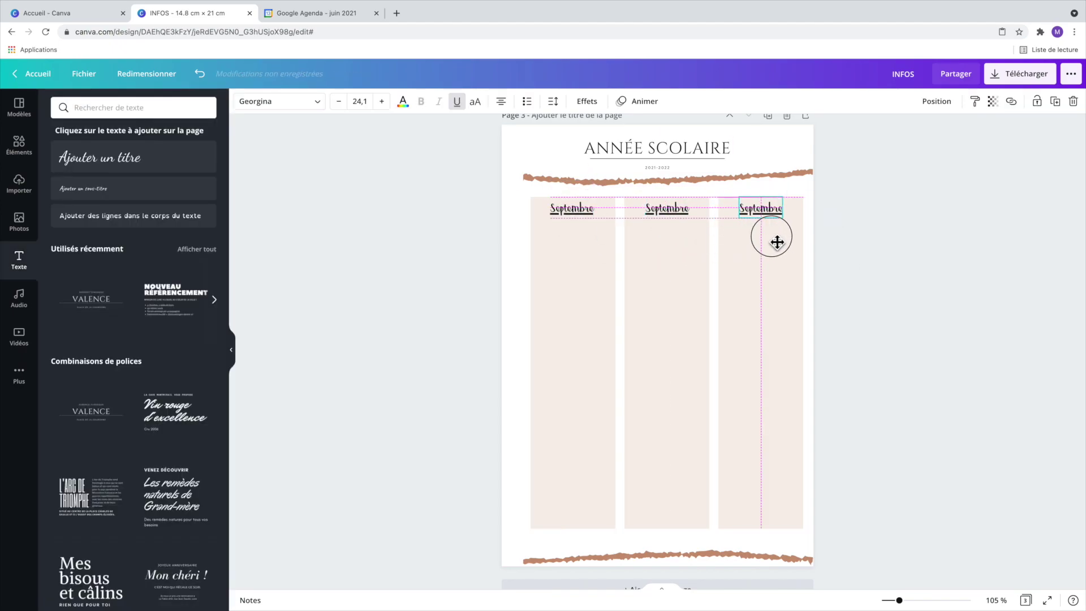
double_click(667, 210)
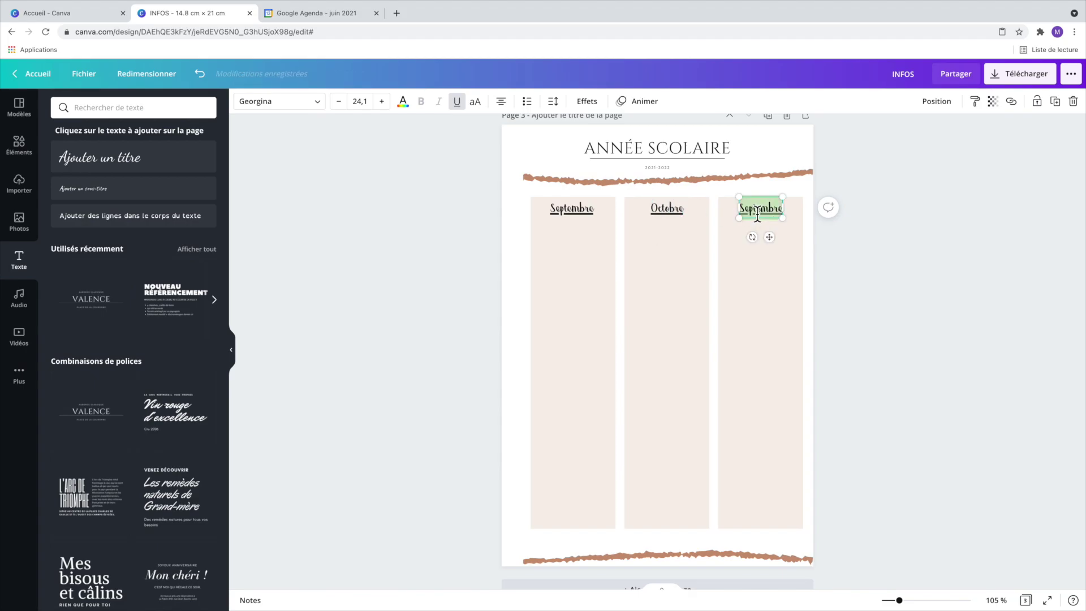
click(865, 245)
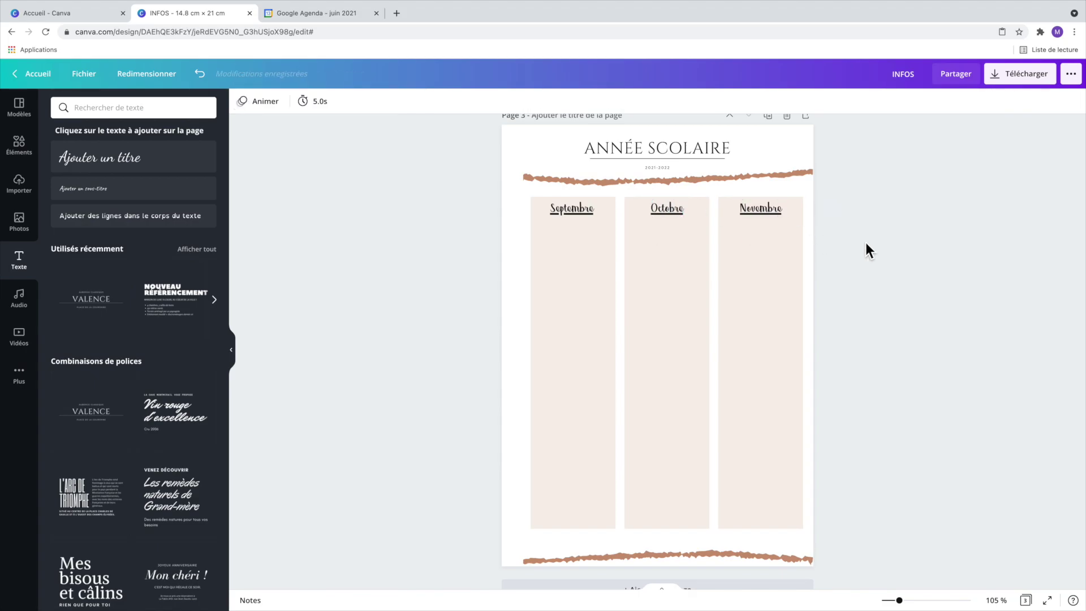
Switch to Google Agenda, display the whole year and take a screen capture of the twelve months of 2021
click(325, 14)
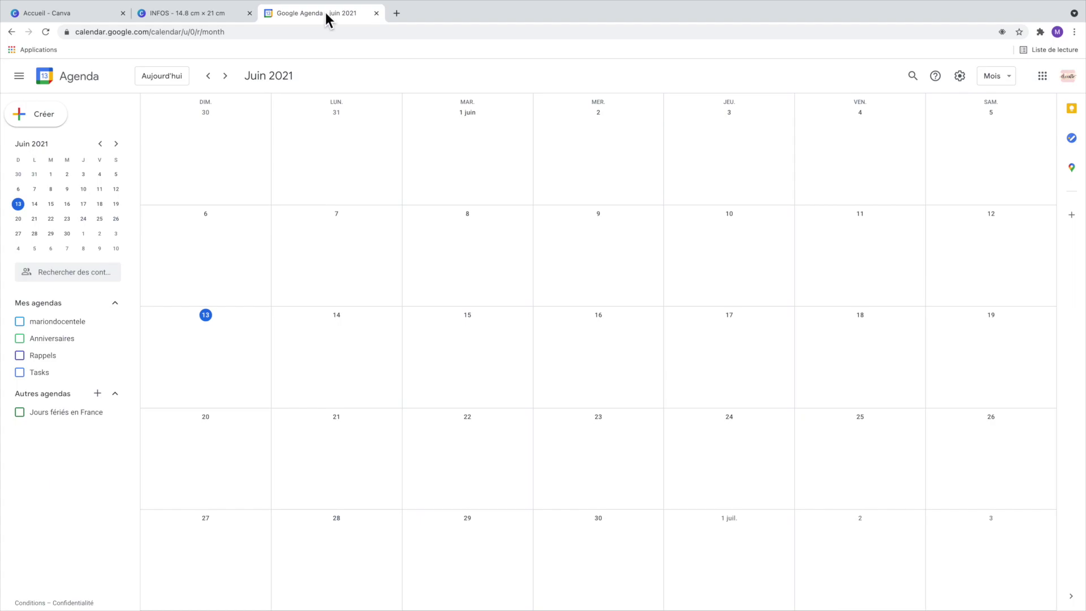
click(1008, 85)
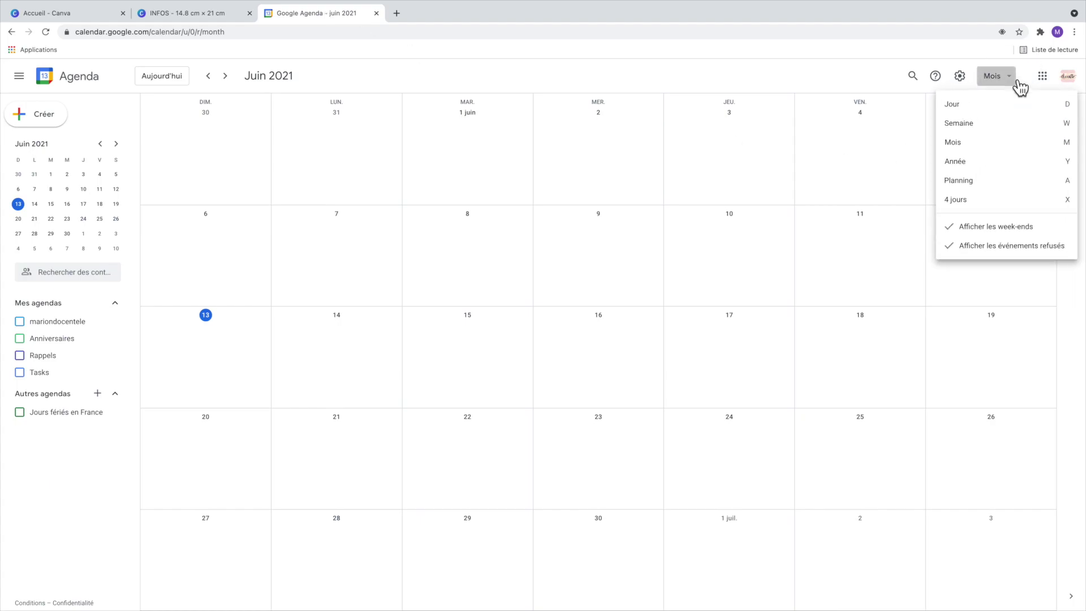
click(981, 162)
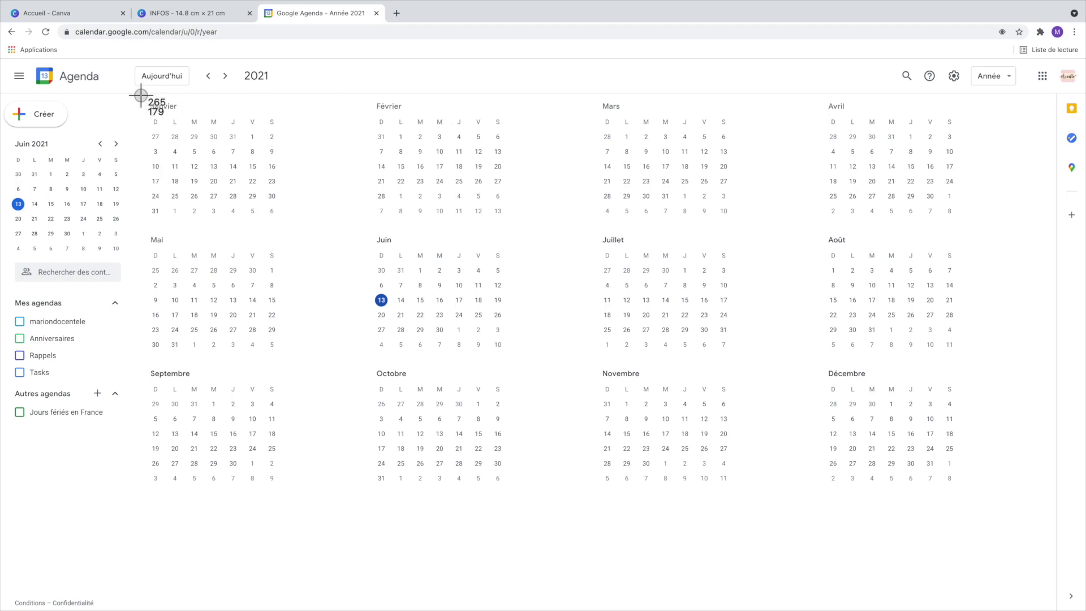
drag(145, 98, 960, 491)
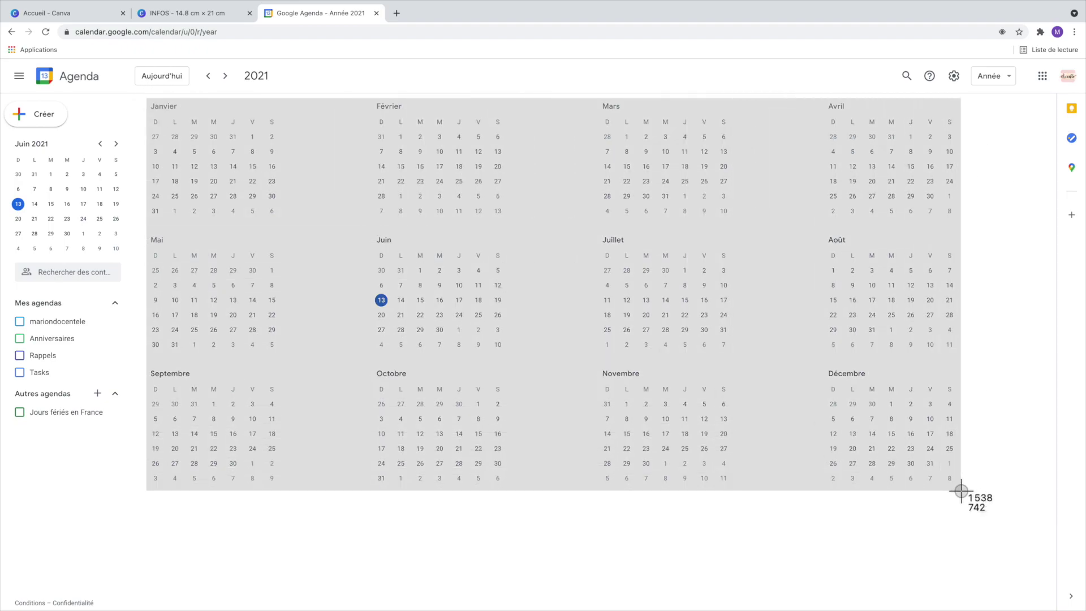
drag(961, 491, 962, 491)
Set the calendar's weeks to start on Monday in its settings, then close Google Agenda to return to Canva
click(953, 76)
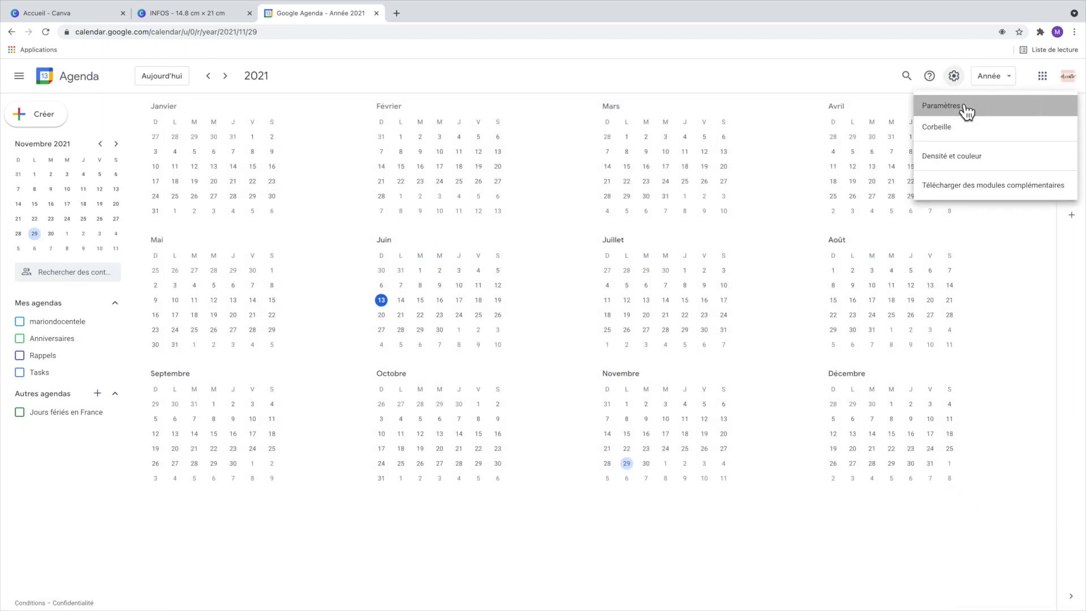
click(961, 105)
scroll(596, 364, down, 8)
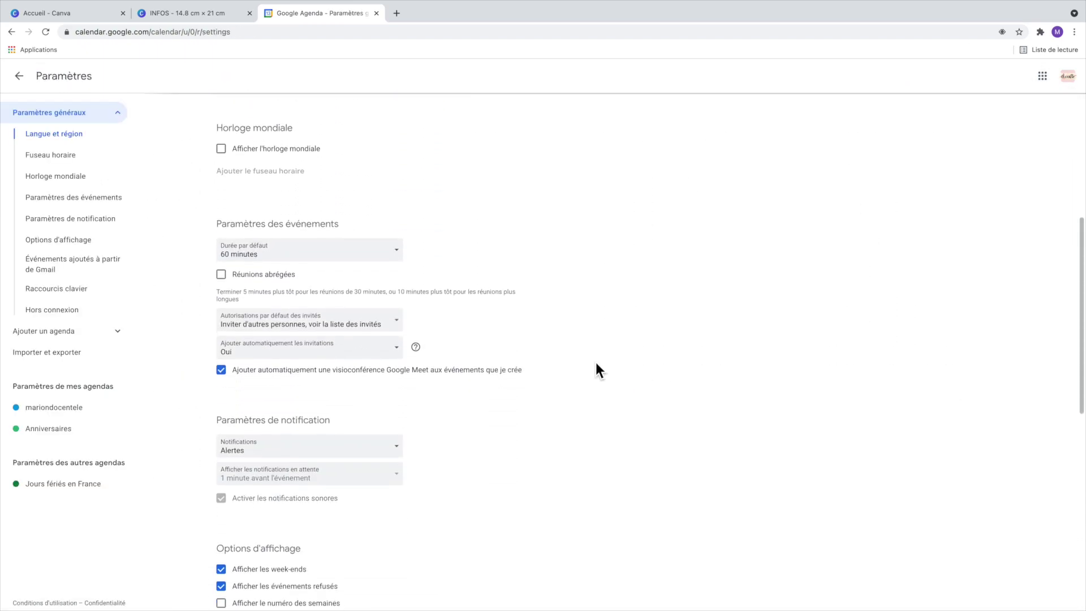
scroll(595, 362, down, 2)
click(398, 433)
click(320, 455)
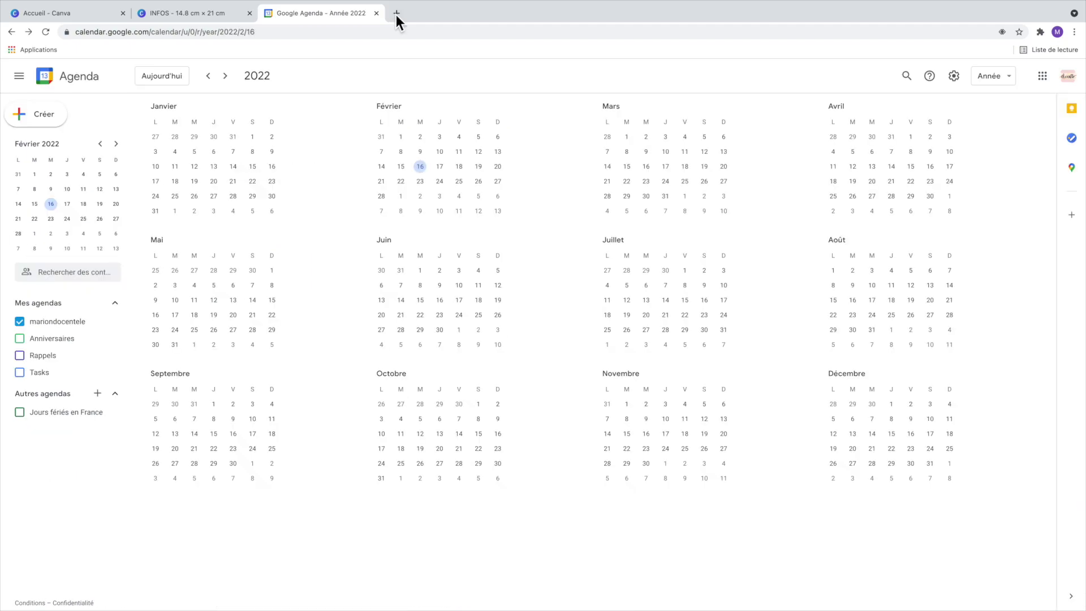
click(380, 15)
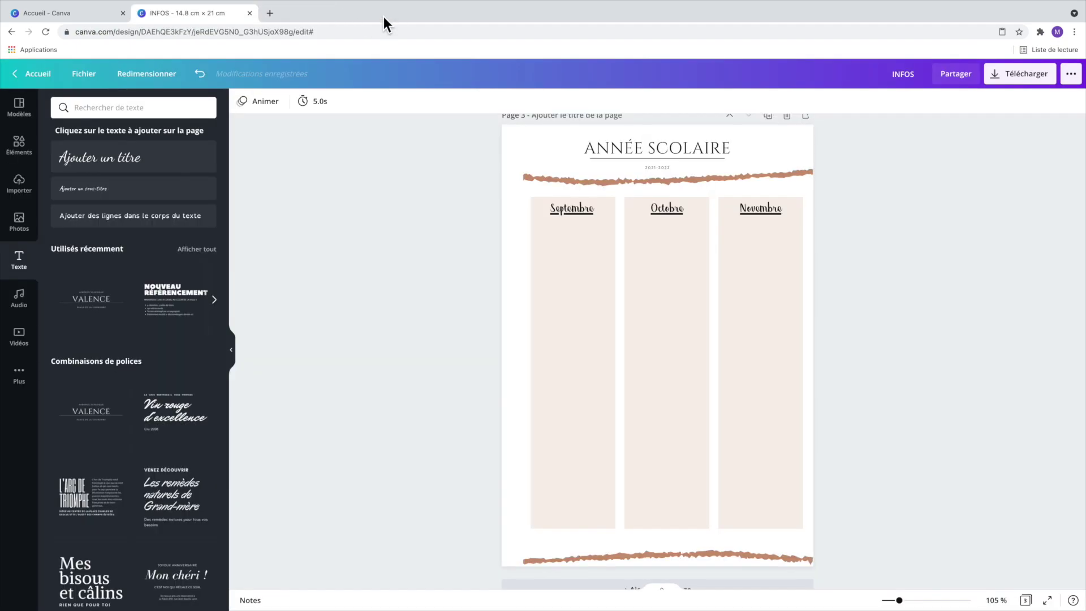
Import the calendar screenshot "Capture d'écran 2021-06-13 à 11.42.41" from the device's Bureau folder
click(25, 192)
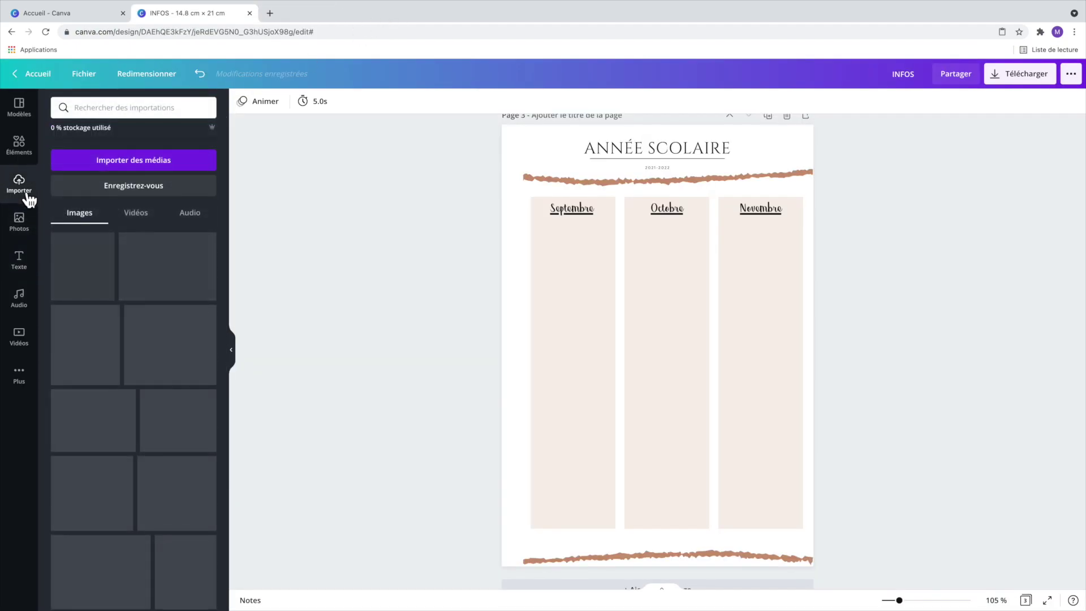
click(168, 167)
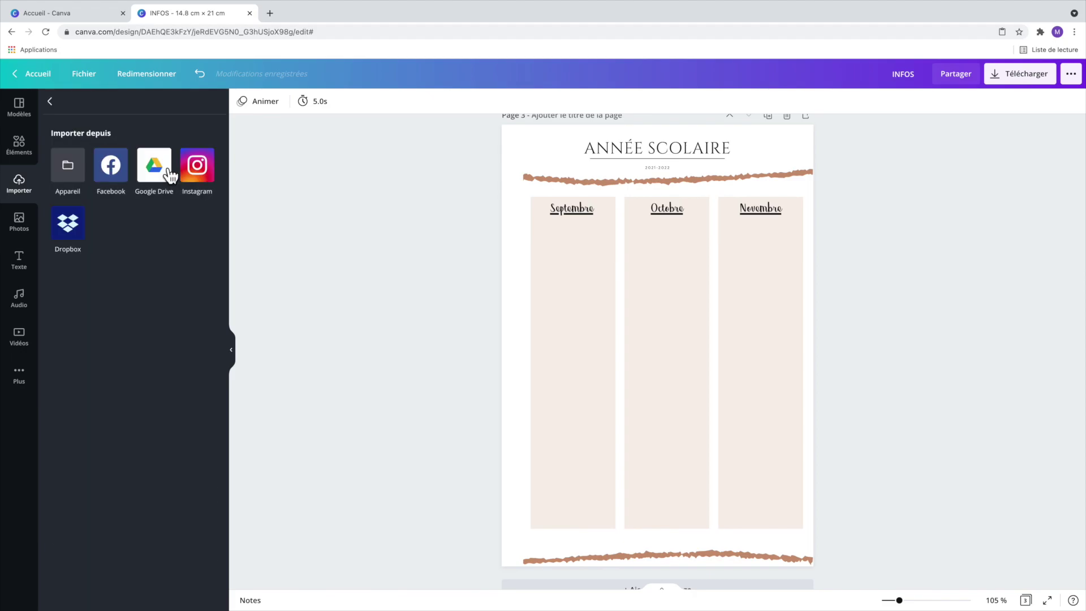
click(90, 180)
click(453, 267)
click(453, 278)
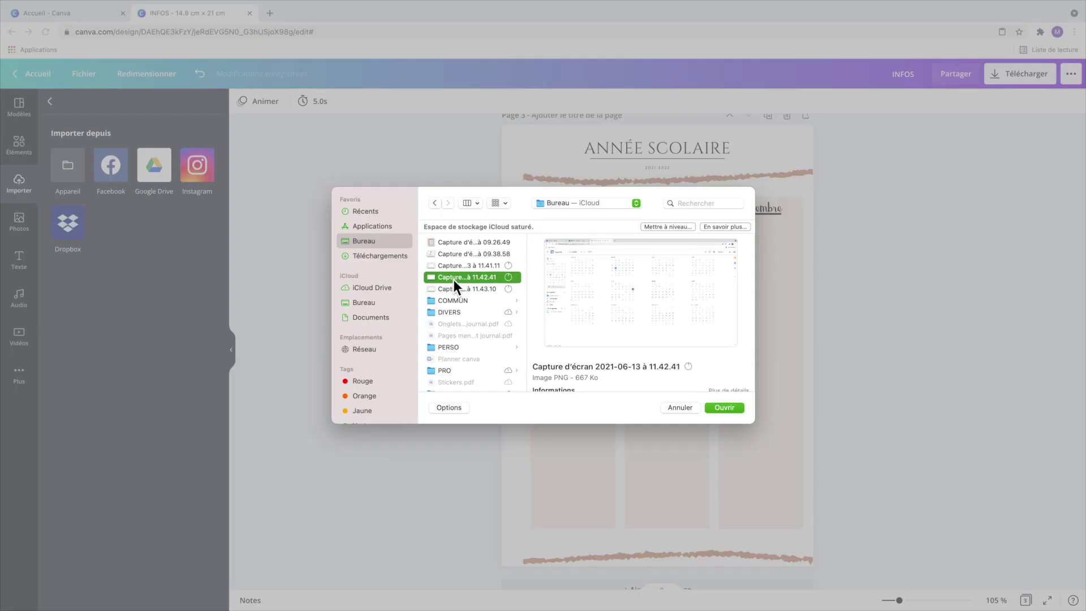
double_click(460, 279)
Enlarge the calendar screenshot on page 3 and crop it down to the September grid
drag(780, 416, 1077, 556)
drag(772, 406, 777, 375)
drag(1076, 372, 635, 369)
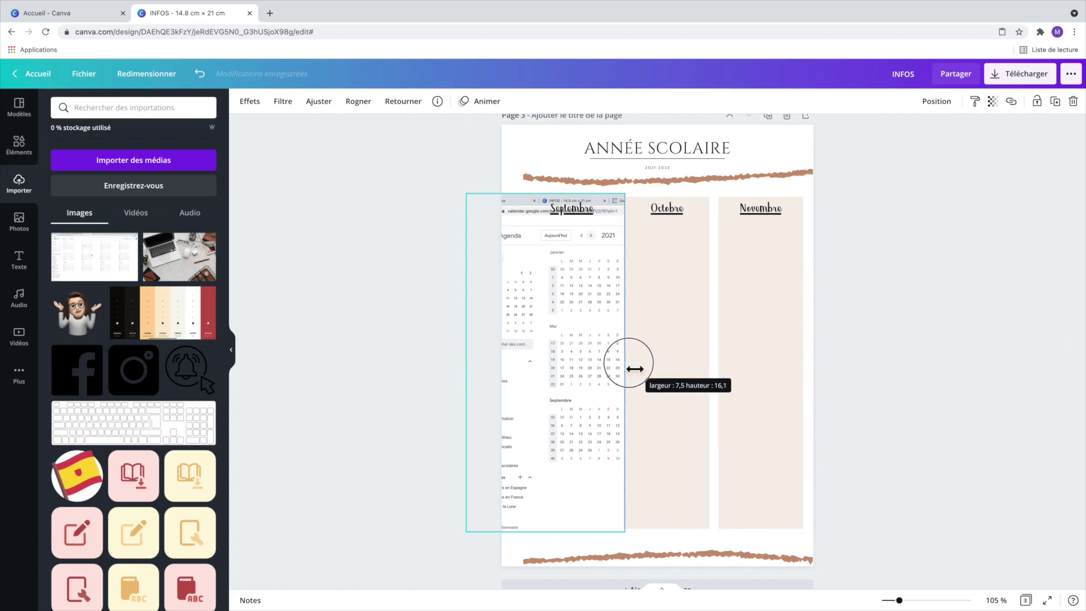
drag(473, 365, 545, 373)
drag(583, 192, 591, 408)
drag(584, 532, 594, 469)
Move the cropped September calendar beneath the Septembre title, fit it to the column's width and centre it
click(752, 454)
drag(901, 600, 907, 600)
drag(558, 451, 541, 171)
drag(591, 227, 598, 230)
scroll(597, 231, up, 2)
click(972, 220)
click(541, 291)
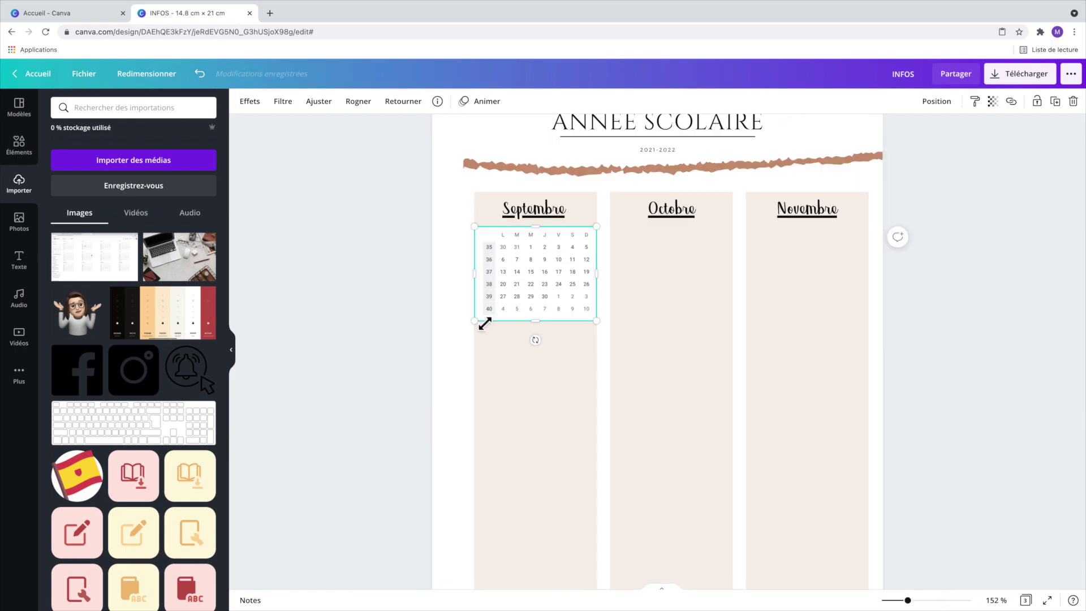
click(958, 291)
drag(477, 317, 477, 329)
click(497, 292)
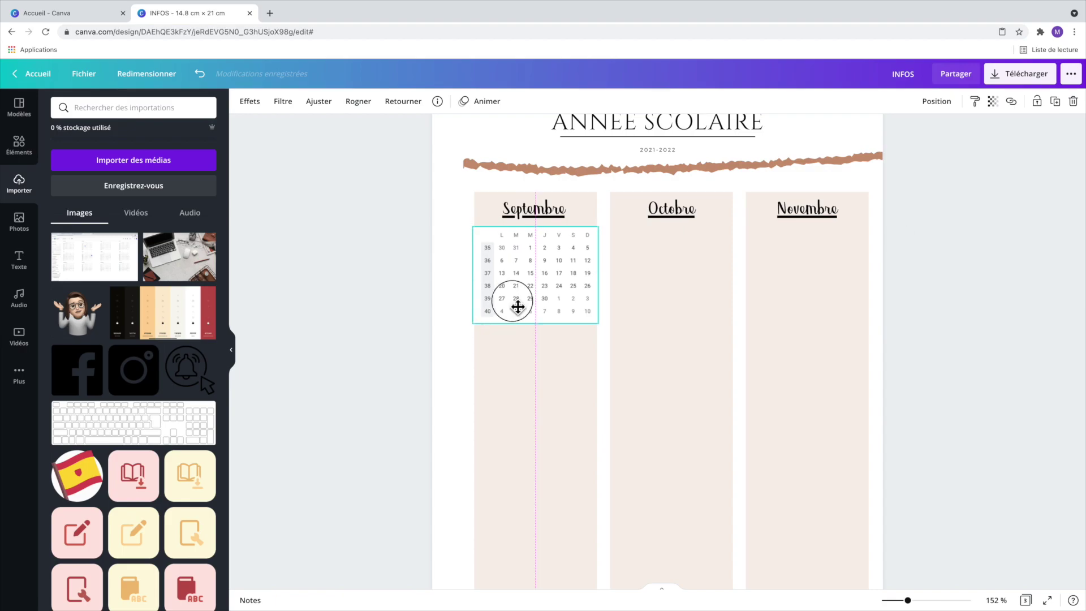
Add the calendar screenshot to page 3 again and enlarge it to about 21,2 × 11,9 cm
click(1012, 338)
click(87, 271)
drag(748, 458, 1076, 599)
drag(569, 358, 428, 227)
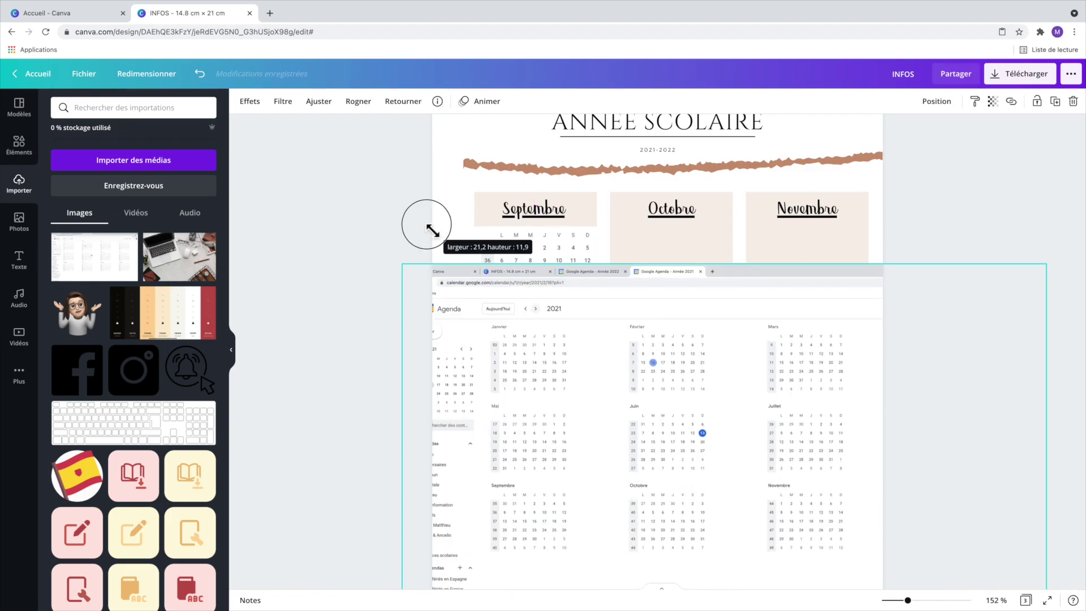
Crop the enlarged screenshot down to the October grid and fit it beneath the Octobre title
scroll(418, 294, down, 2)
drag(402, 356, 622, 355)
drag(1046, 350, 710, 366)
drag(666, 530, 681, 461)
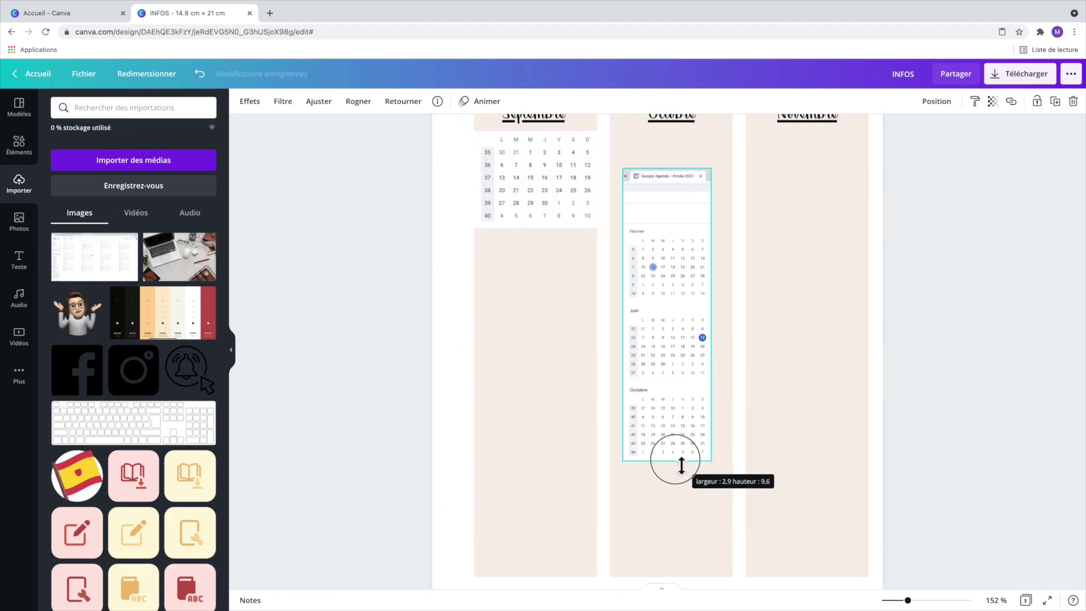
drag(666, 168, 676, 396)
scroll(693, 464, up, 1)
key(Escape)
drag(690, 457, 678, 194)
drag(699, 246, 734, 277)
click(937, 278)
Insert another copy of the calendar screenshot and crop it down to the November grid
click(97, 261)
drag(1041, 387, 839, 388)
drag(383, 388, 749, 420)
drag(792, 202, 799, 436)
drag(792, 571, 799, 221)
Fit the cropped November calendar to its column's width and align it beneath the Novembre title
drag(833, 246, 871, 288)
click(940, 256)
click(834, 251)
drag(871, 228, 877, 235)
click(927, 289)
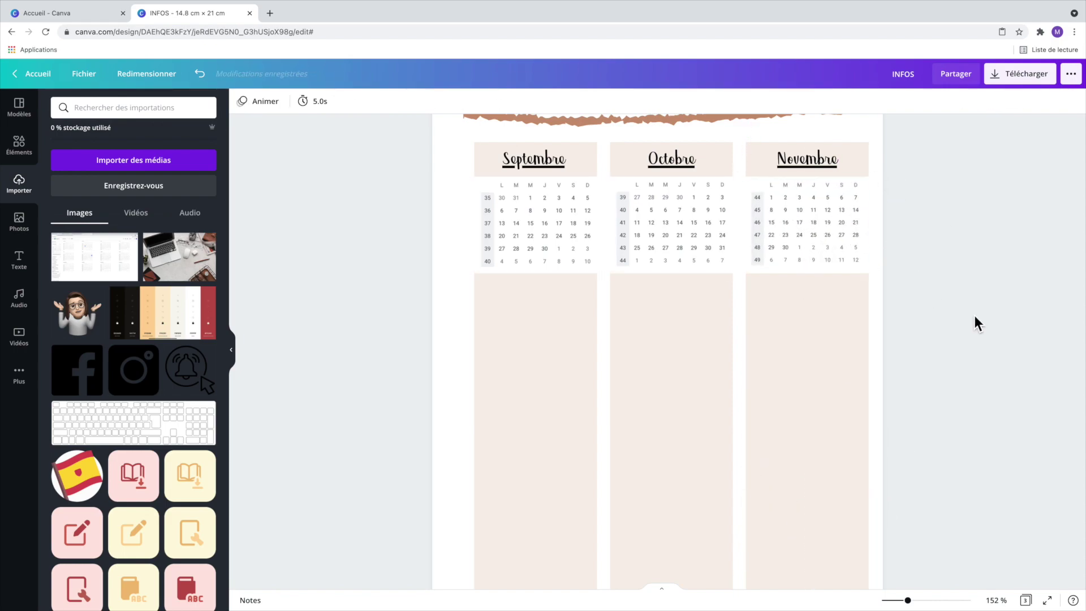
Add the text "Dates importantes :" at the head of the lower September block
drag(907, 600, 899, 600)
click(19, 259)
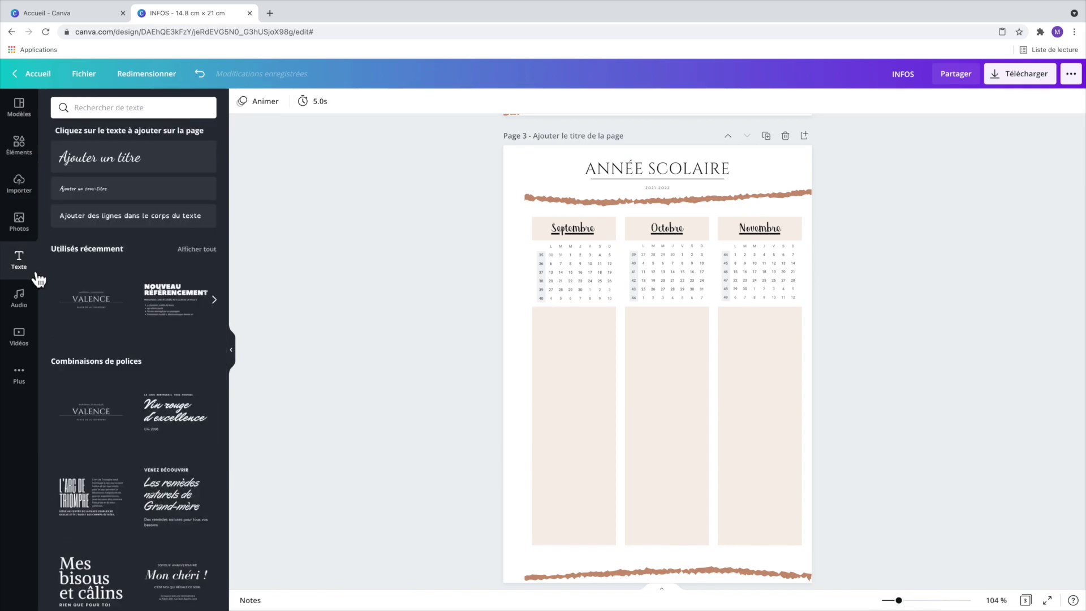
click(92, 298)
drag(657, 394, 582, 344)
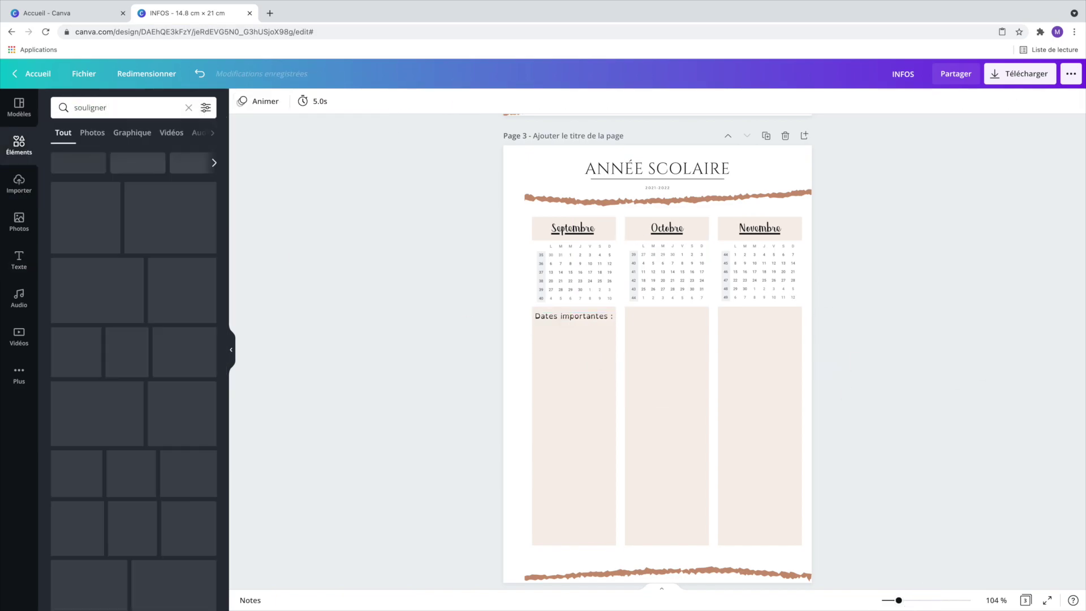
Try a highlighter stroke from the "surligner" results on the "Dates importantes :" heading and recolour it
click(133, 208)
drag(663, 391, 593, 343)
mouse_move(640, 320)
mouse_down()
mouse_move(613, 320)
mouse_move(584, 340)
mouse_up()
click(242, 101)
click(151, 168)
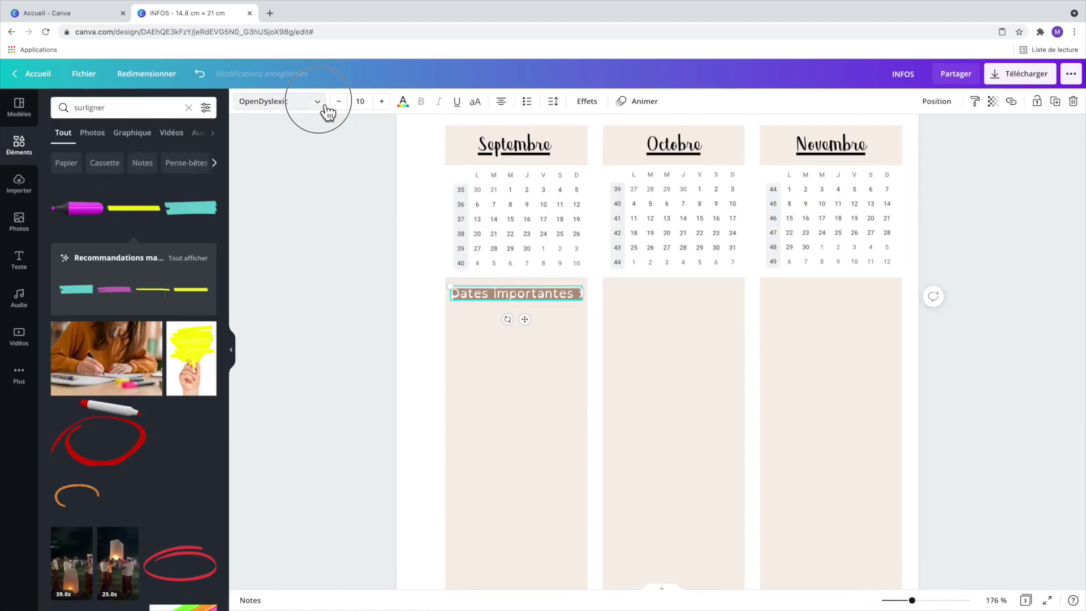
Set the "Dates importantes :" heading in Caviar Dreams and delete the highlighter stroke near it
click(317, 102)
text(cav)
click(97, 162)
mouse_move(571, 302)
mouse_down()
mouse_move(572, 346)
mouse_move(545, 300)
mouse_move(497, 356)
mouse_up()
click(935, 101)
click(794, 136)
click(528, 314)
key(Delete)
Place a thick marker stroke in taupe behind the white "DATES IMPORTANTES :" heading and group the two as September's banner
click(190, 207)
drag(657, 407, 536, 360)
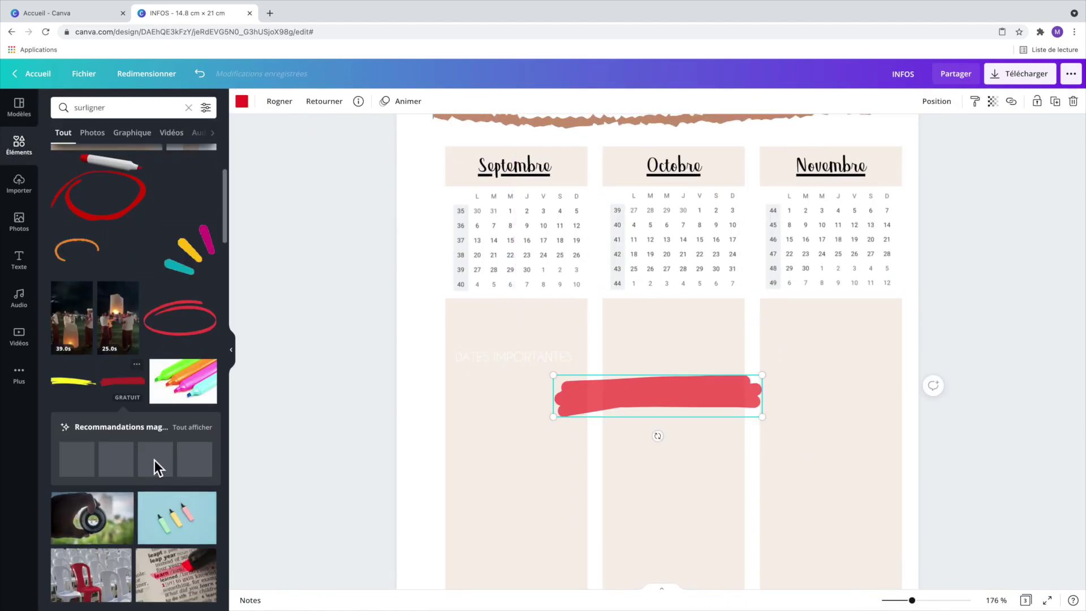
right_click(499, 367)
click(532, 538)
drag(531, 356, 690, 322)
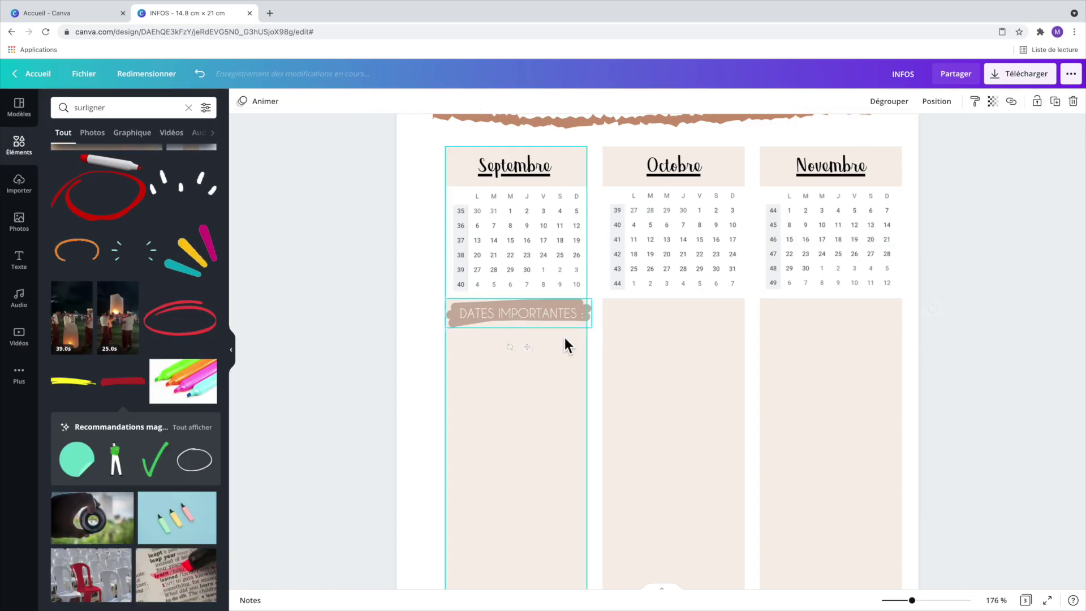
click(1010, 362)
Duplicate the "DATES IMPORTANTES :" banner into the Octobre and Novembre columns, aligned with September's
click(552, 318)
key(super+v)
key(super+v)
drag(594, 339, 831, 321)
drag(691, 320, 695, 319)
click(938, 349)
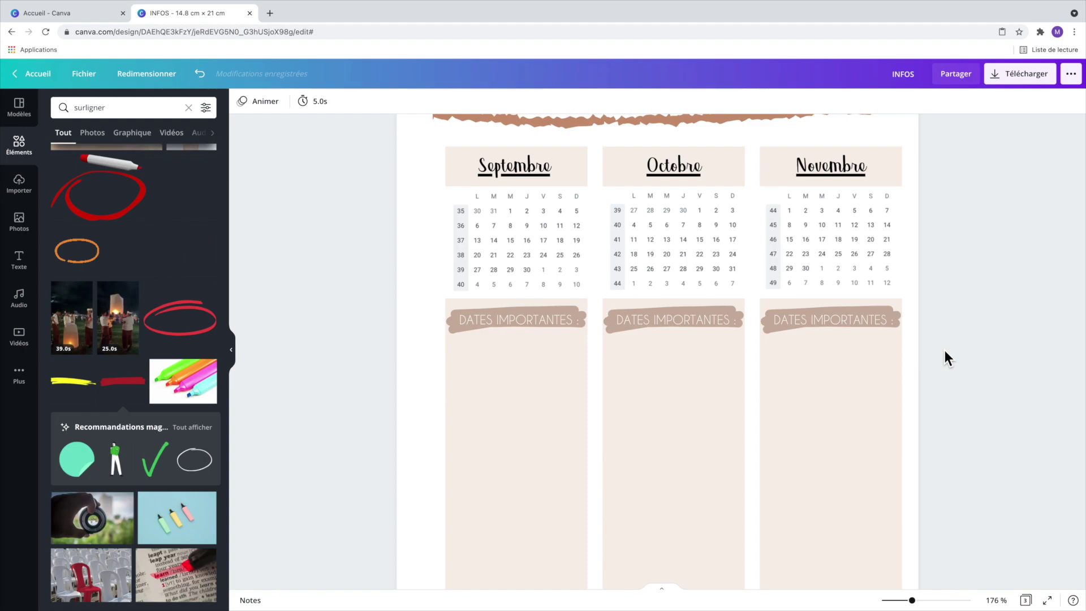
Search the elements for "liste" and build a column-wide white three-row list beneath September's banner from two pieces
click(63, 108)
key(ctrl+a)
key(BackSpace)
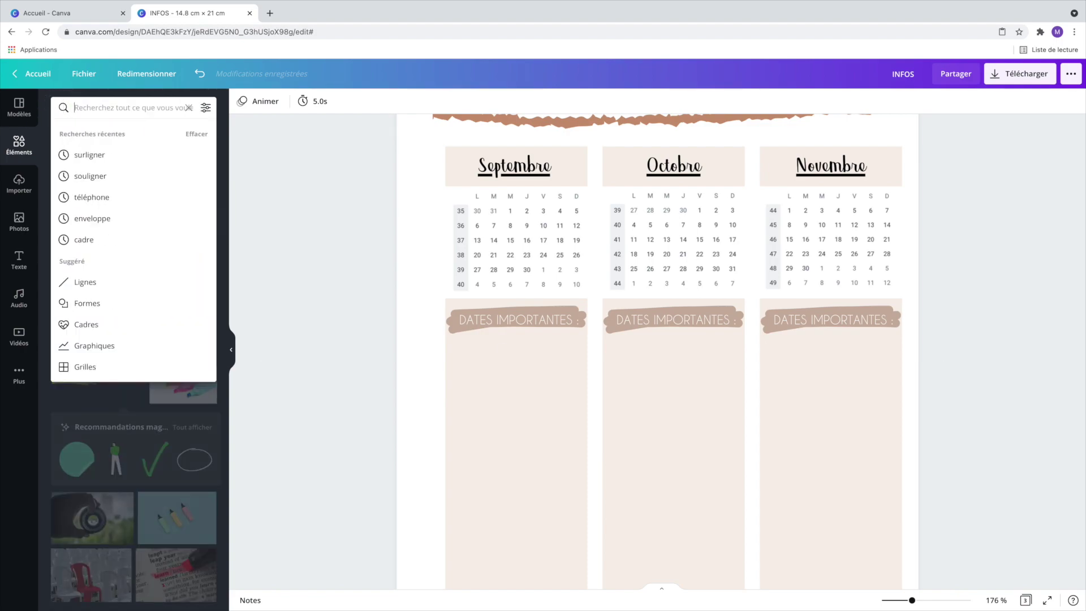
text(liste)
key(Return)
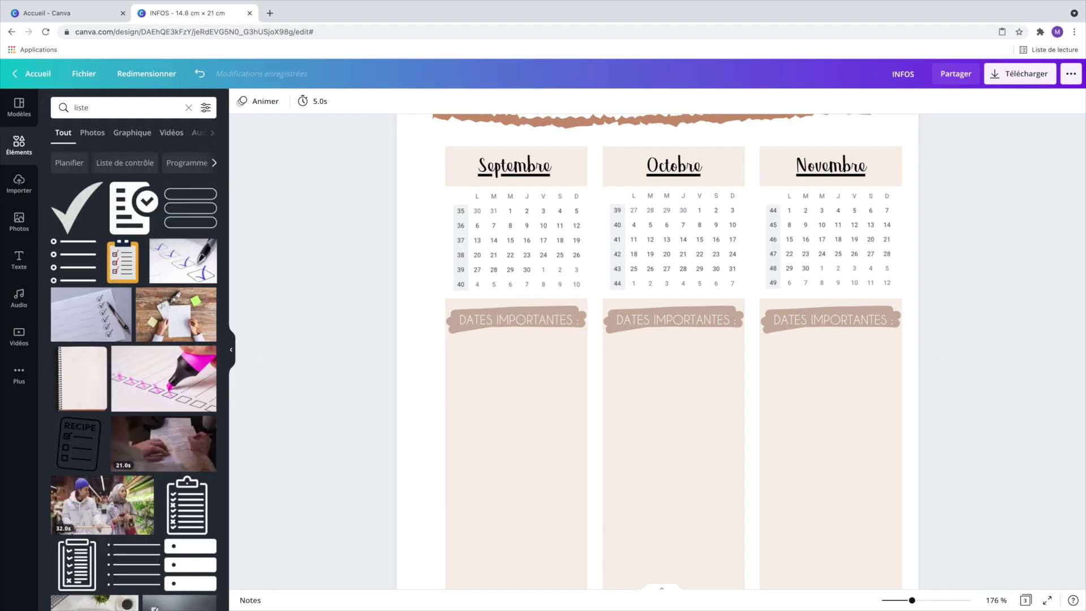
click(199, 560)
drag(748, 378, 589, 451)
drag(657, 548, 544, 417)
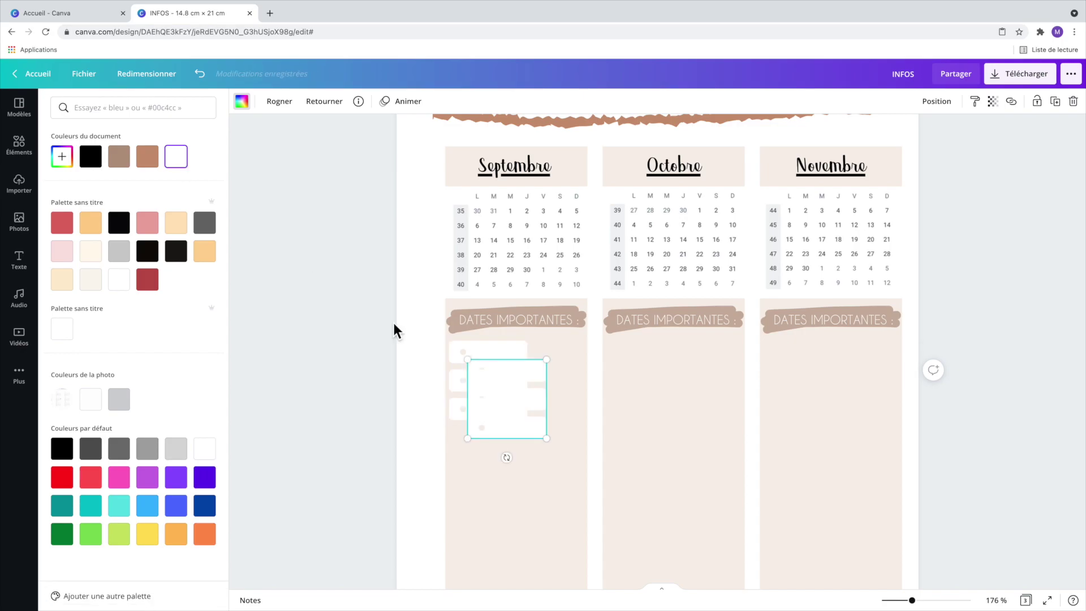
drag(512, 392, 538, 374)
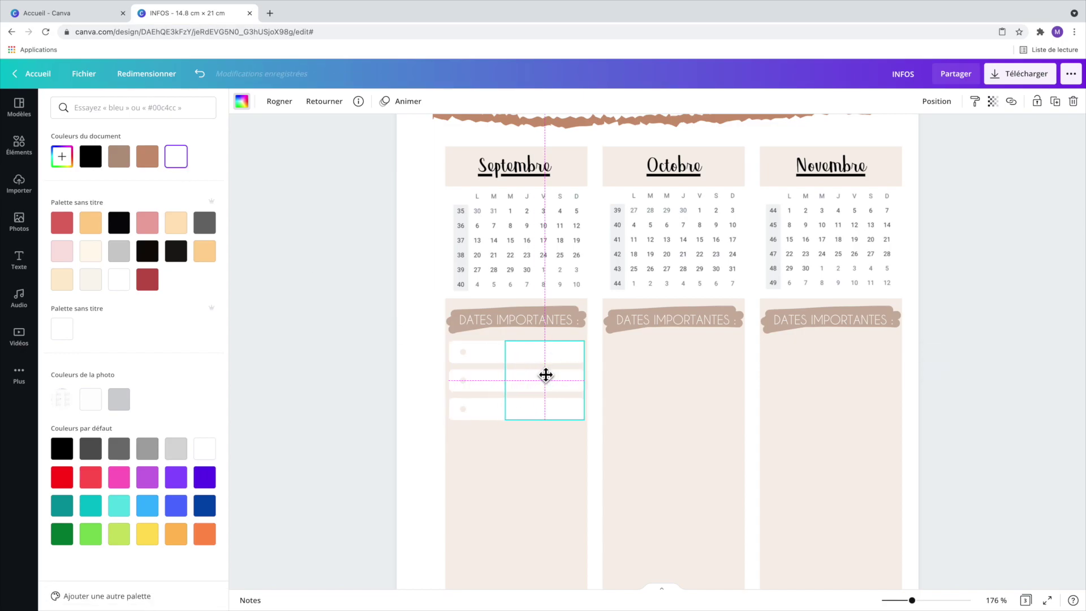
click(1009, 408)
Group the two pieces of the September list and place copies in the Octobre and Novembre columns
click(486, 376)
shift+click(557, 366)
right_click(561, 366)
click(613, 546)
drag(529, 396, 831, 367)
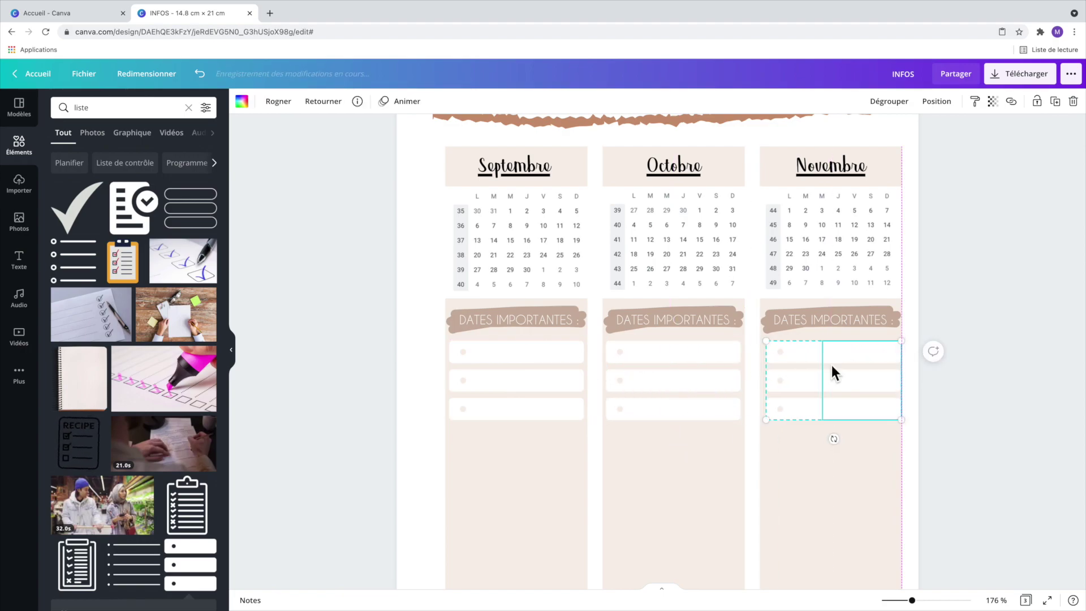
click(1016, 437)
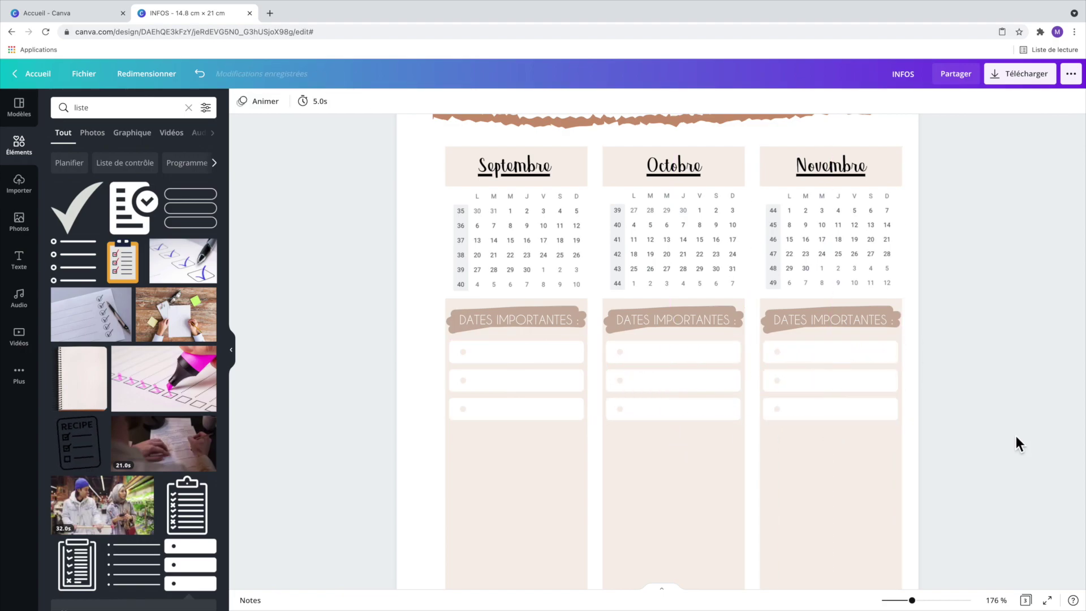
Duplicate the three "DATES IMPORTANTES :" banners together and place the copies beneath the white lists
scroll(1023, 470, down, 3)
drag(517, 139, 516, 277)
key(Delete)
click(517, 138)
shift+click(676, 138)
shift+click(833, 138)
key(ctrl+d)
drag(559, 156, 456, 273)
Change the text of the three duplicated banners to "OBJECTIFS:"
triple_click(676, 274)
text(OBJECTIFS:)
triple_click(833, 274)
text(OBJECTIFS:)
click(970, 305)
Try a shape from the elements as a box beneath September's OBJECTIFS banner
click(24, 148)
click(75, 196)
drag(602, 200, 536, 421)
scroll(536, 420, down, 2)
drag(734, 531, 563, 402)
Replace the trial shape with a rounded rectangle from Lignes et formes, sized to September's column beneath the OBJECTIFS banner
click(202, 234)
click(65, 336)
click(538, 368)
key(Delete)
drag(622, 227, 557, 447)
drag(736, 532, 584, 380)
drag(516, 380, 526, 346)
Duplicate the rounded box below the first one and colour both boxes white
alt+drag(510, 291, 509, 414)
click(518, 405)
drag(517, 462, 518, 468)
shift+click(517, 305)
click(242, 101)
click(206, 161)
click(943, 342)
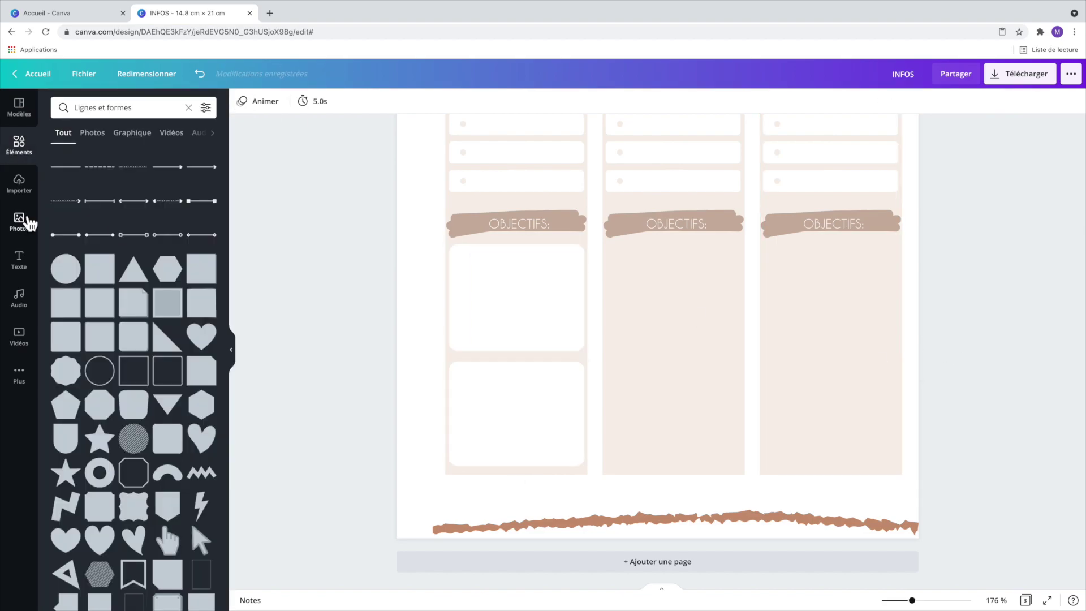
Add text labels PERSO and PRO for the September boxes, set in Caviar Dreams
click(20, 262)
click(109, 157)
text(PRO)
click(279, 102)
text(cav)
click(136, 156)
Shrink the labels to size 8,1, place each in its white box's upper-left corner, and make them brown and underlined
drag(578, 222, 702, 301)
drag(720, 345, 470, 284)
click(403, 101)
click(118, 156)
click(457, 101)
click(938, 356)
Duplicate September's PERSO and PRO boxes with their labels into the Octobre and Novembre columns
click(466, 372)
shift+click(531, 313)
shift+click(462, 372)
shift+click(557, 419)
key(super+d)
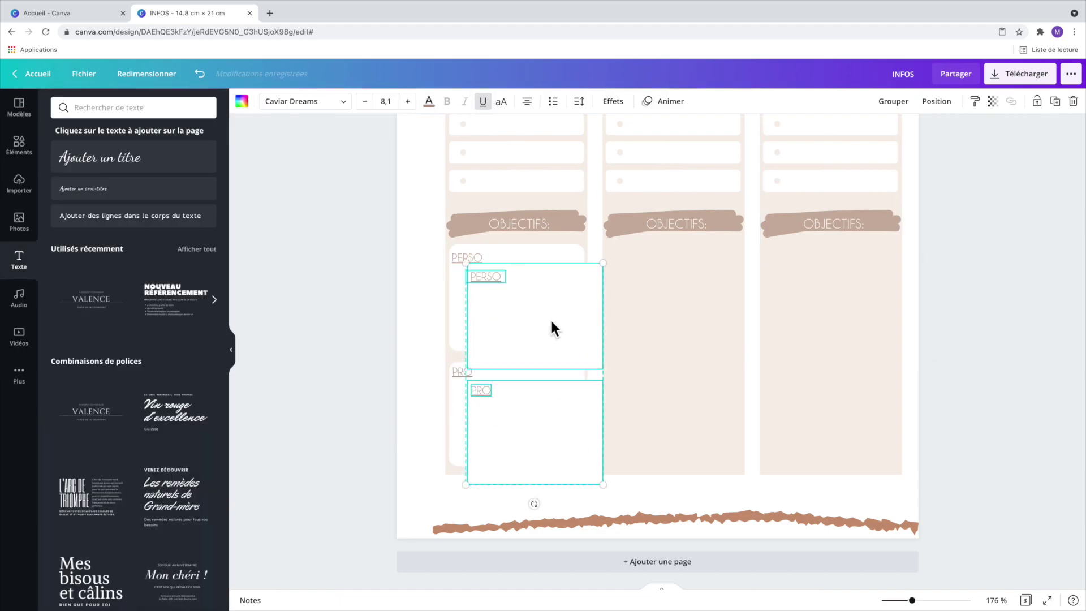
drag(558, 420, 698, 402)
key(super+d)
drag(686, 305, 828, 288)
click(673, 299)
click(915, 369)
Search the elements for "fleurs noires" and place a leafy line-art border along the foot of page 3
drag(911, 600, 900, 600)
scroll(901, 404, up, 1)
click(19, 144)
click(133, 108)
text(fleurs noires)
key(Return)
drag(190, 480, 700, 569)
click(937, 101)
Extend the leafy border across the page with a second copy and layer it behind the lower torn-paper strip
drag(754, 538, 784, 547)
click(324, 101)
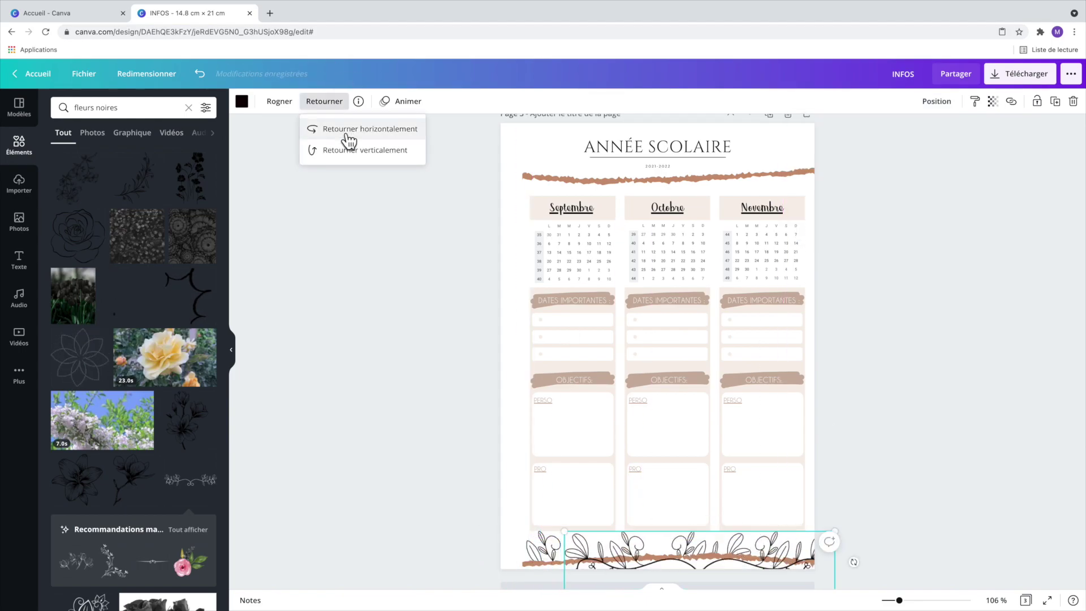
drag(631, 557, 638, 560)
click(936, 101)
click(912, 133)
click(938, 435)
drag(786, 565, 783, 564)
click(782, 550)
click(889, 486)
Add a line-art flower stem to page 3, shrink it into the left part of the leafy border and colour it brown
scroll(146, 574, down, 10)
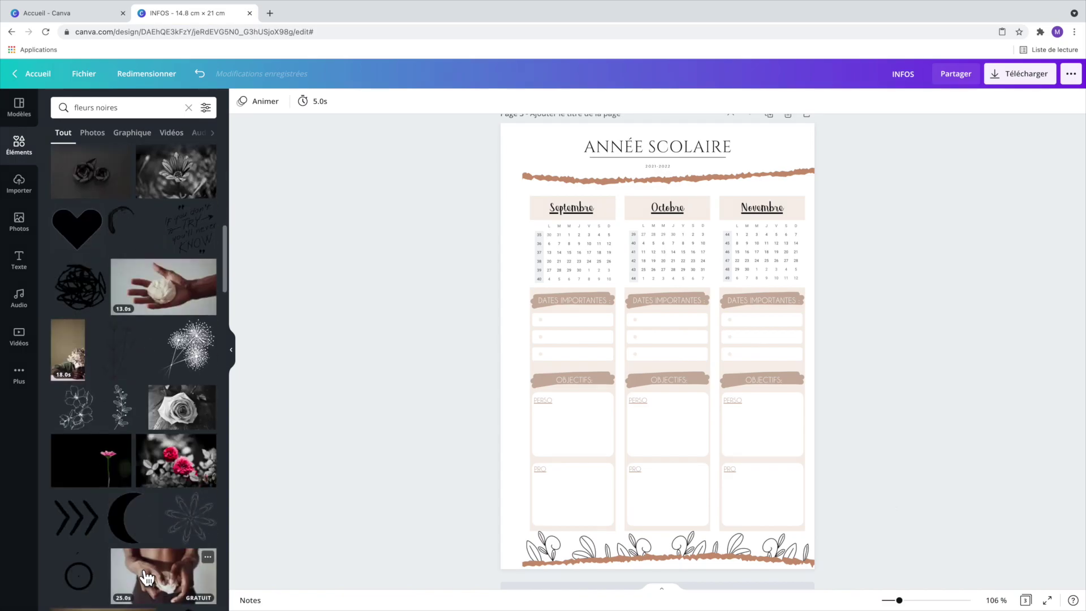
click(121, 407)
drag(618, 439, 688, 386)
drag(677, 341, 577, 596)
scroll(572, 577, up, 4)
drag(516, 375, 528, 377)
drag(525, 464, 524, 490)
click(242, 101)
click(176, 156)
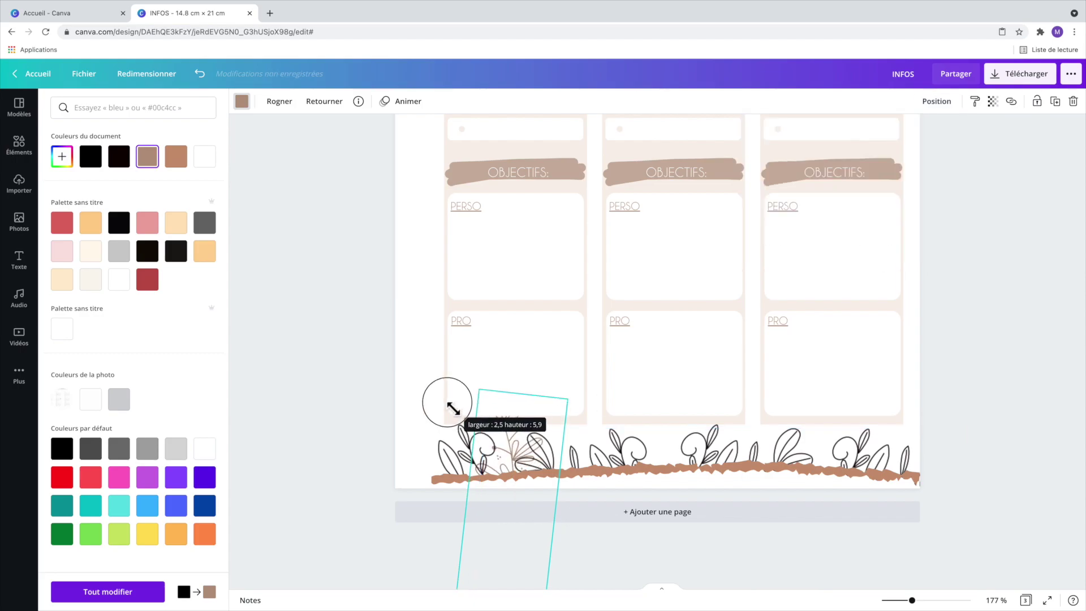
Move the brown flower stem within page 3's leafy border and adjust its stacking order among the leaves
scroll(507, 560, down, 1)
drag(507, 560, 582, 483)
click(936, 101)
click(546, 325)
click(936, 101)
click(889, 135)
key(super+z)
click(593, 475)
click(936, 101)
drag(611, 500, 655, 538)
Duplicate the brown flower stem and spread the copies along the leafy border at the foot of page 3
key(super+c)
key(super+v)
drag(682, 533, 764, 480)
scroll(763, 480, down, 2)
click(589, 432)
drag(664, 485, 664, 474)
click(509, 516)
key(super+v)
drag(671, 535, 807, 523)
Fine-tune the rightmost brown flower and bring the lower torn-paper strip forward in front of the flowers
scroll(807, 523, down, 2)
drag(874, 477, 853, 485)
click(854, 403)
scroll(854, 417, up, 2)
click(936, 101)
click(788, 132)
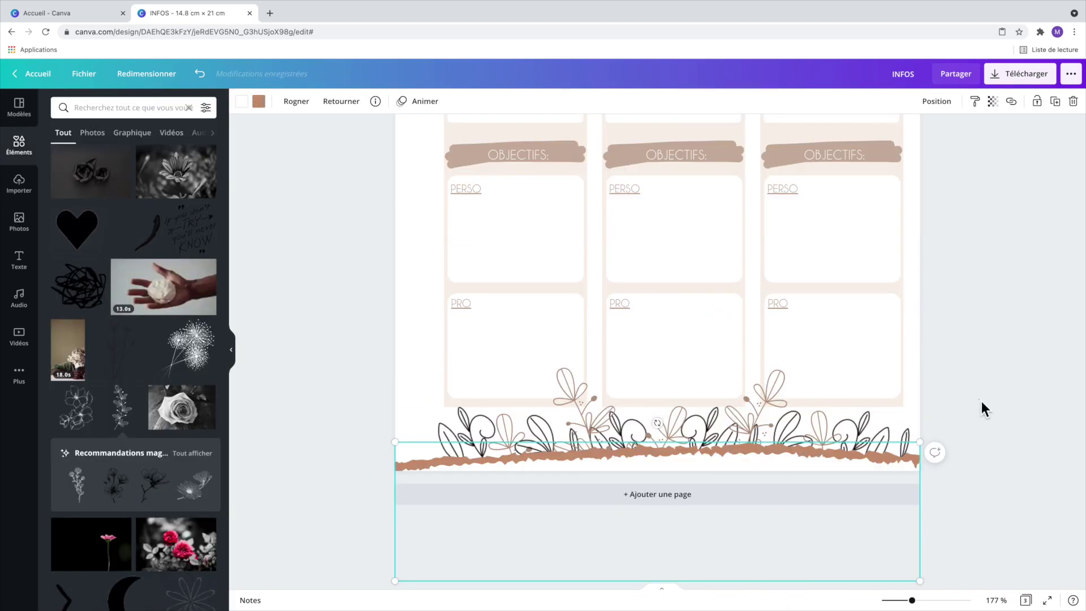
click(981, 408)
drag(911, 600, 893, 600)
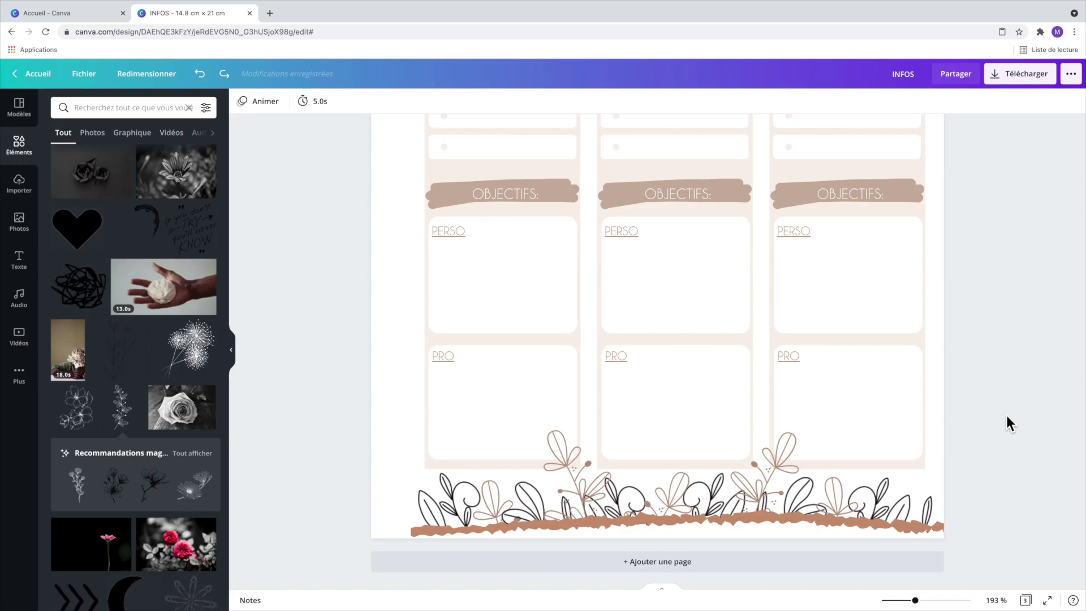
drag(926, 607, 900, 607)
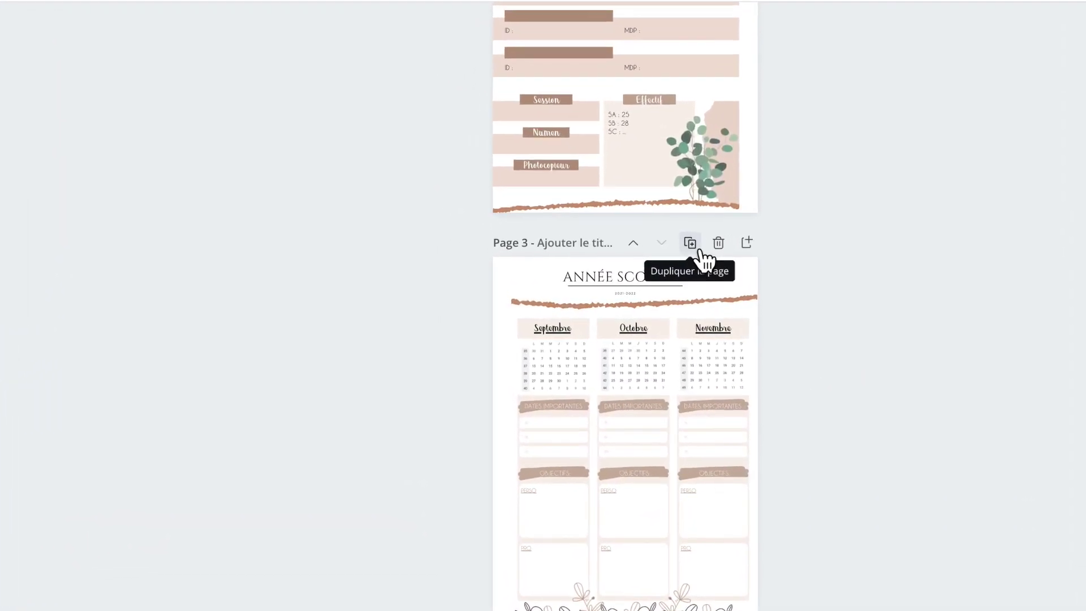
Duplicate page 3 and rename the copy's month headings Décembre, Janvier and Février
click(685, 227)
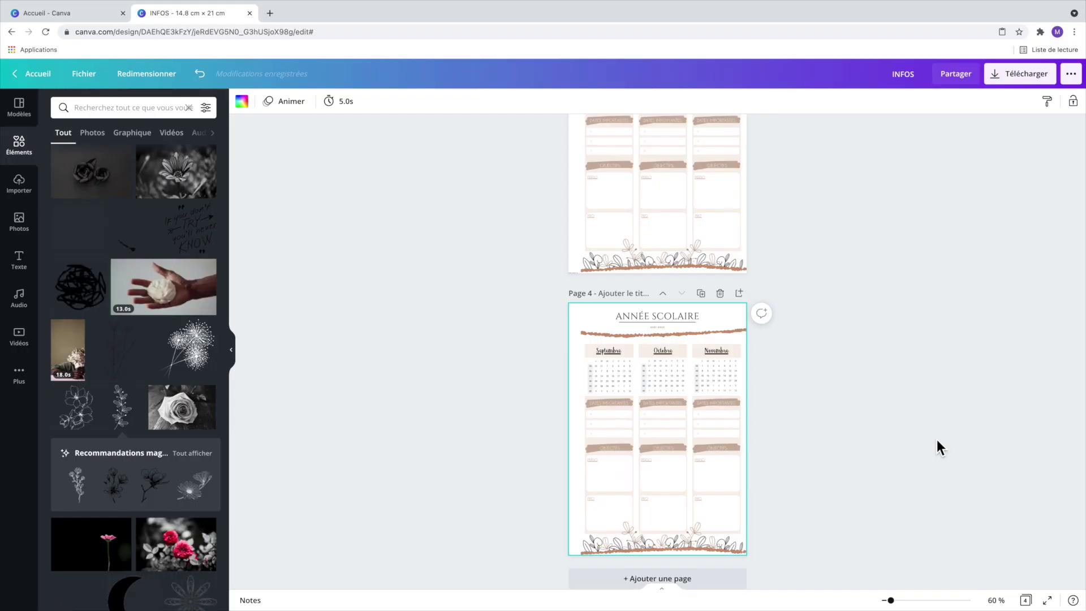
click(917, 600)
double_click(491, 351)
text(Décembre)
text(Janvier)
double_click(848, 345)
text(Février)
click(983, 380)
Replace page 4's copied calendars with the Décembre, Janvier and Février ones, sized to fit under their month headings
click(858, 430)
key(Delete)
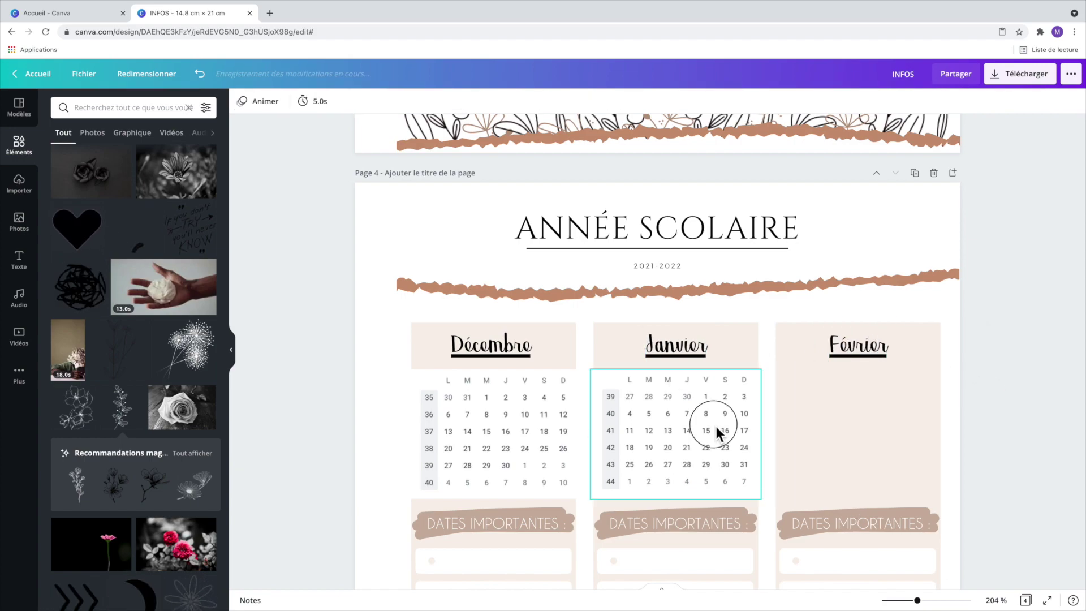
key(Delete)
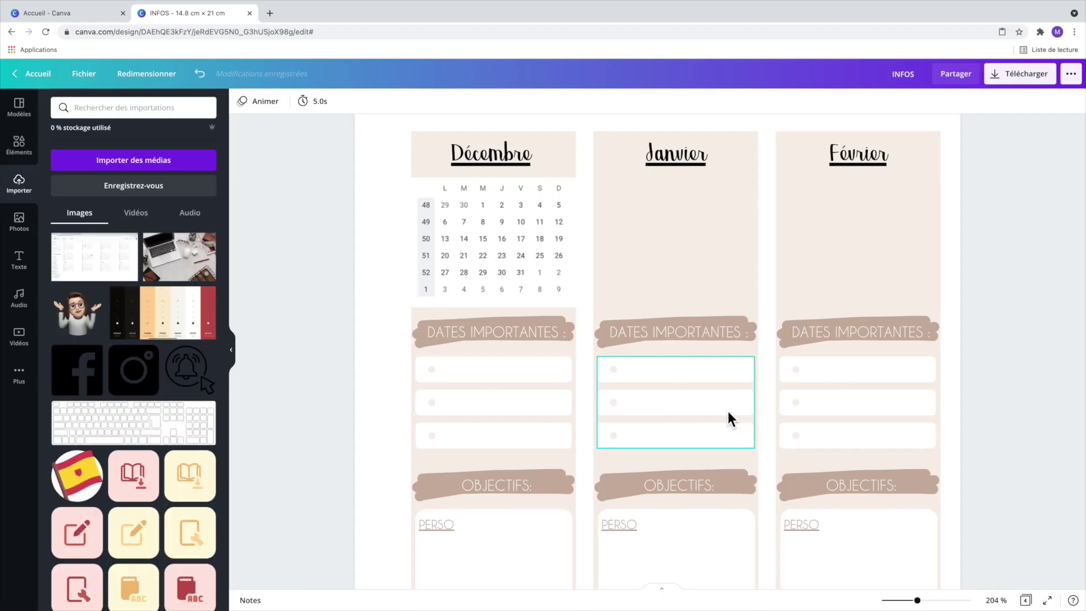
key(ctrl+v)
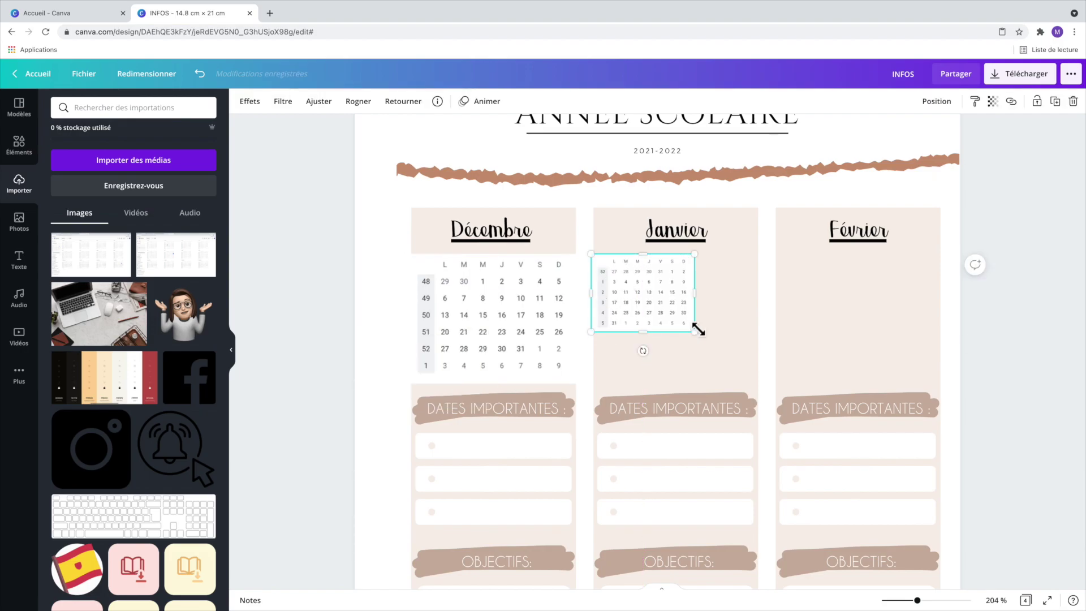
drag(698, 328, 757, 396)
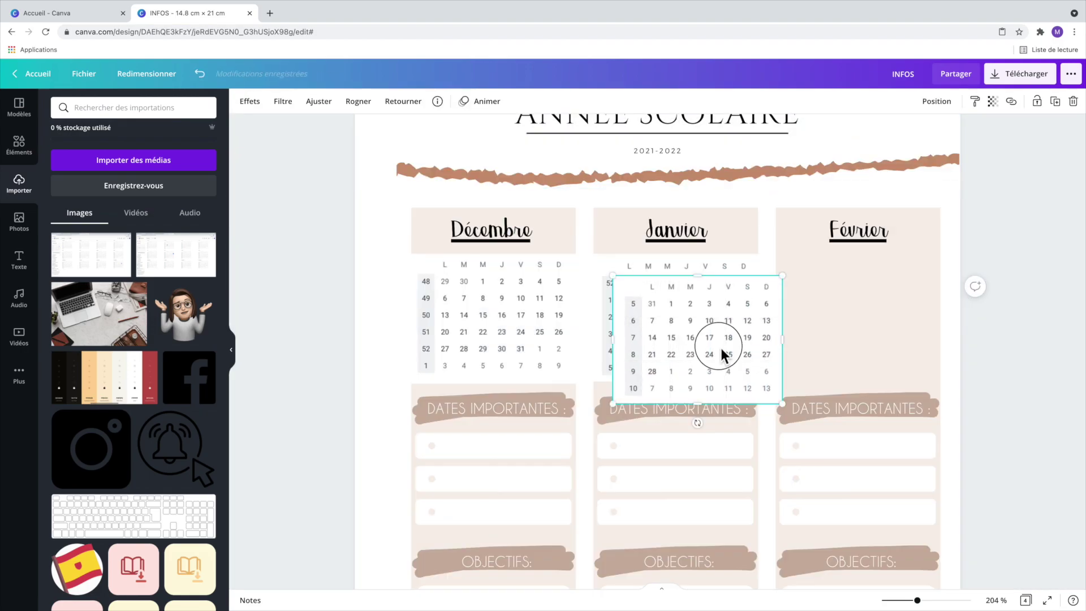
drag(722, 357, 884, 400)
Duplicate the page twice, giving page 5 Mars, Avril and Mai and page 6 Juin, Juillet and Août with matching calendars
scroll(905, 283, up, 3)
click(914, 204)
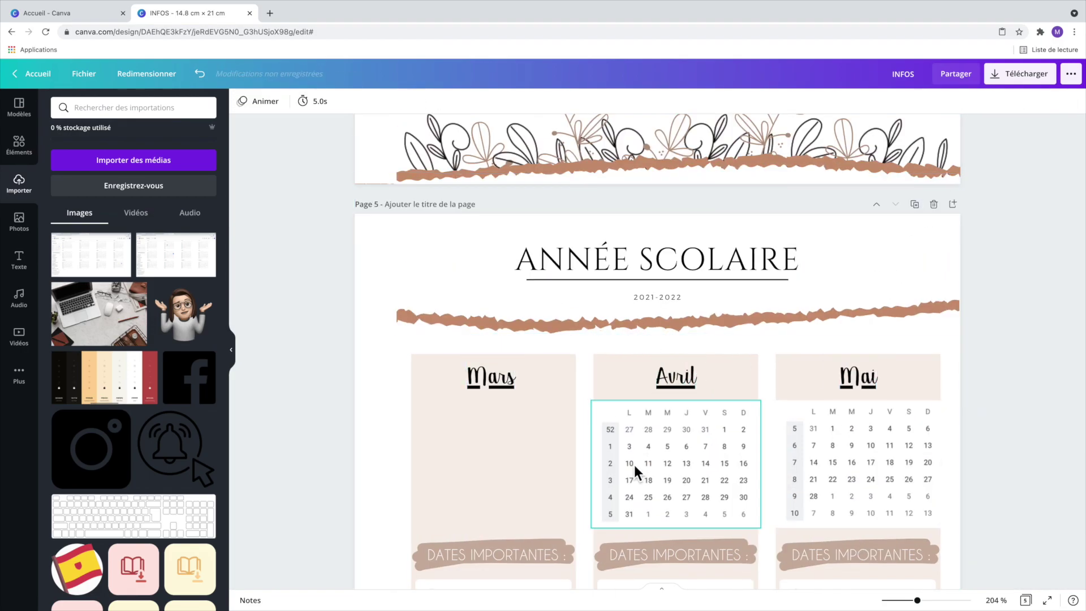
double_click(635, 468)
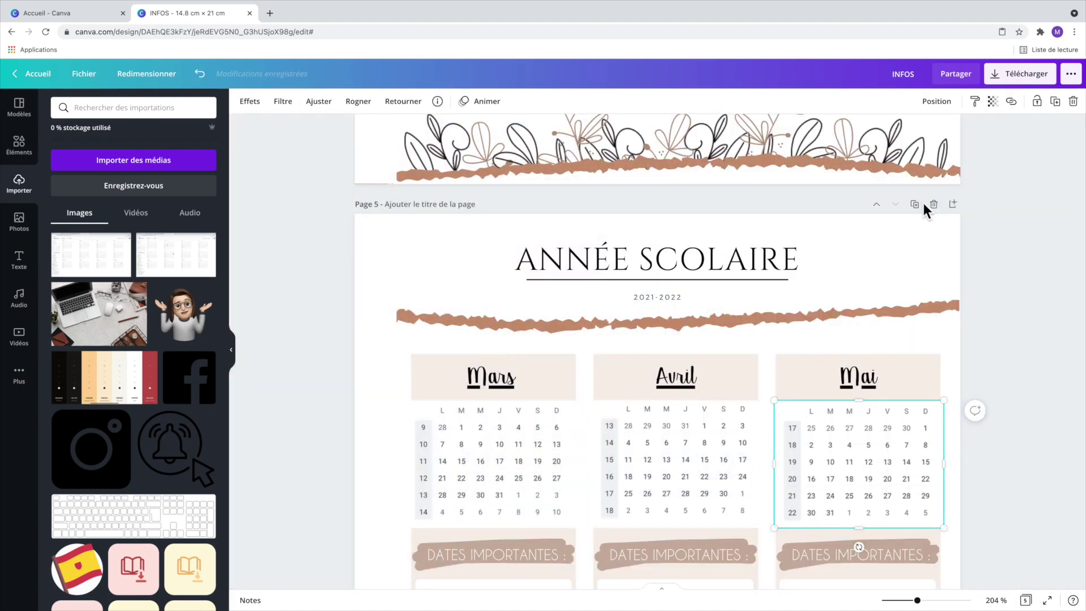
double_click(860, 265)
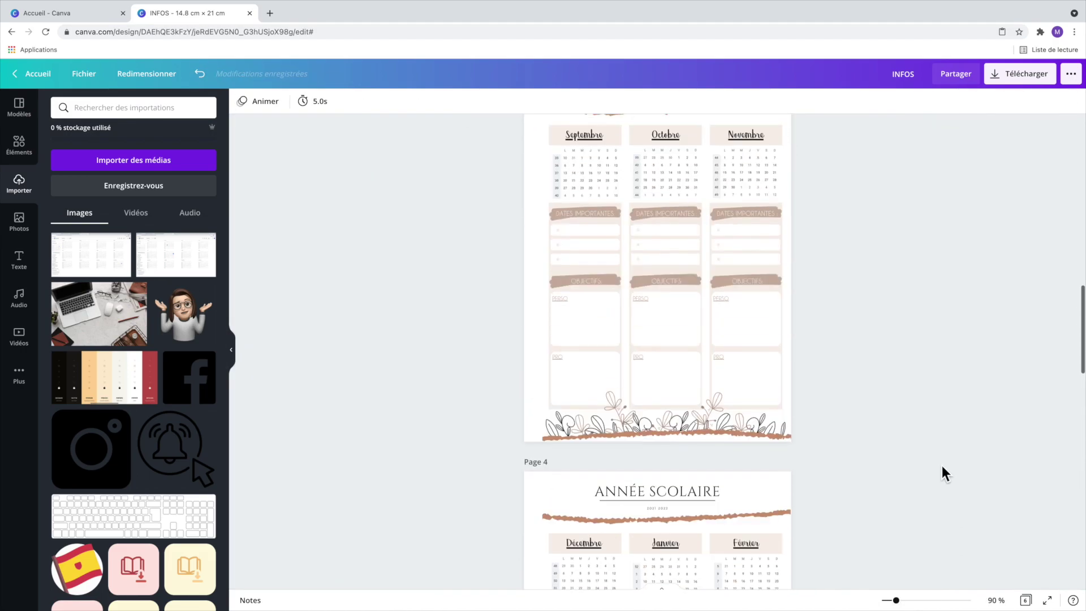
Colour page 4's white left margin strip red and move it to the page's right edge
scroll(736, 396, up, 2)
scroll(751, 380, down, 5)
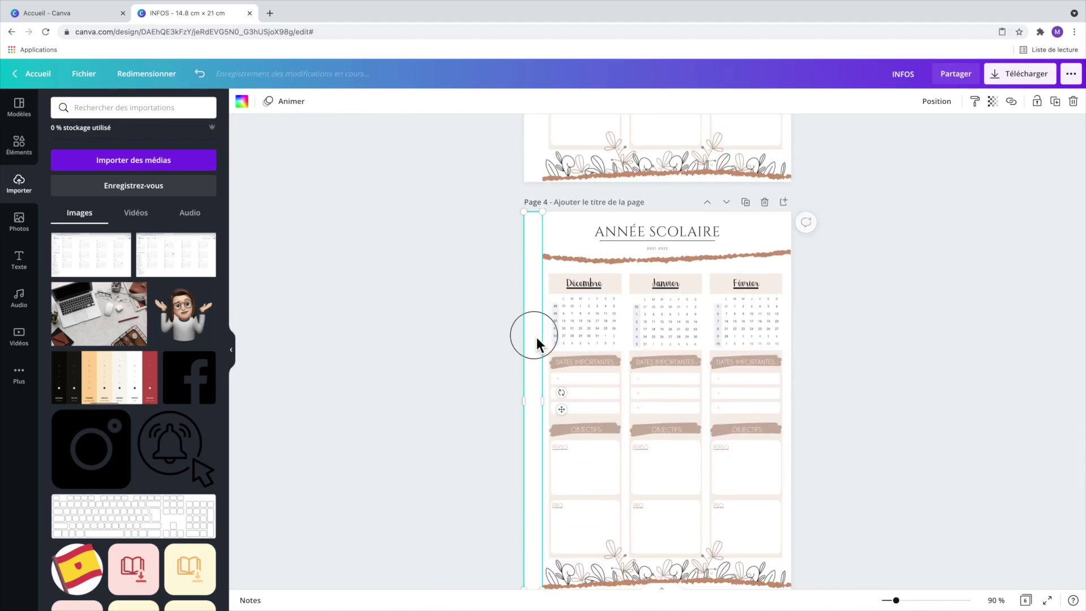
click(241, 101)
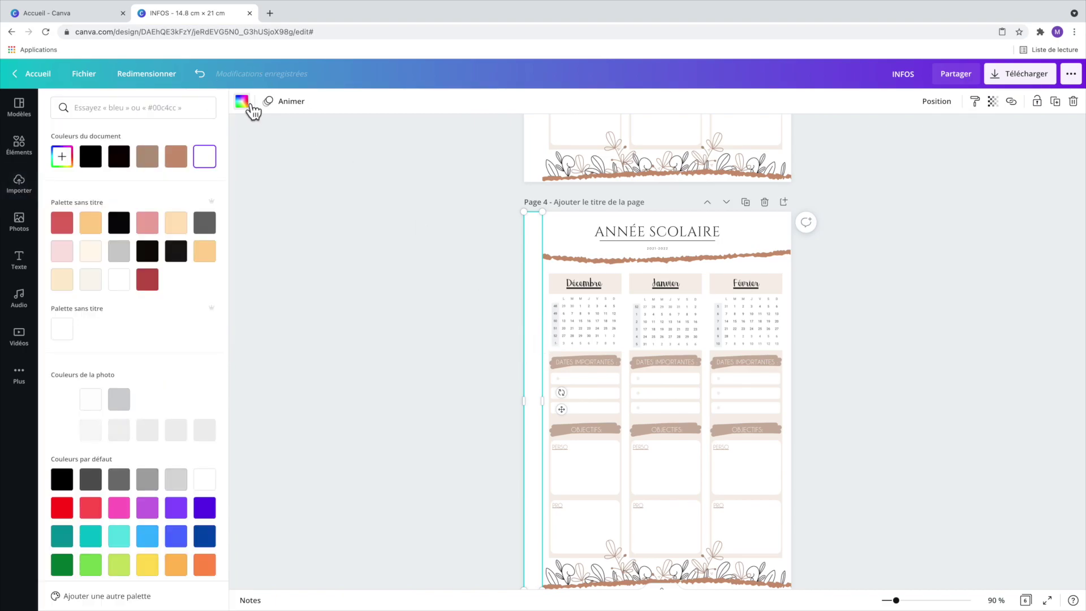
click(64, 225)
drag(565, 306, 785, 303)
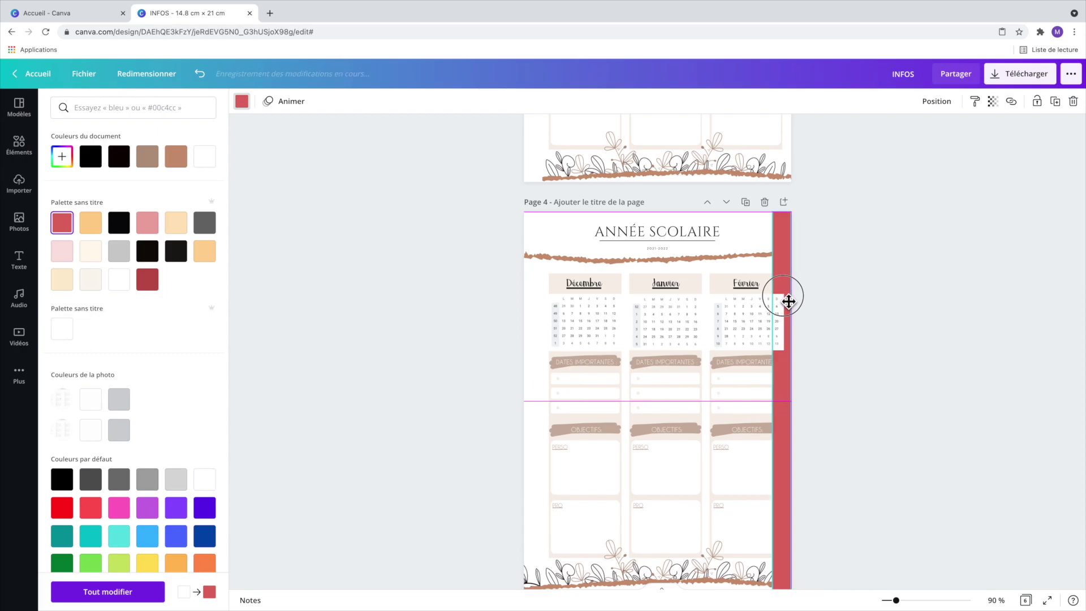
key(Delete)
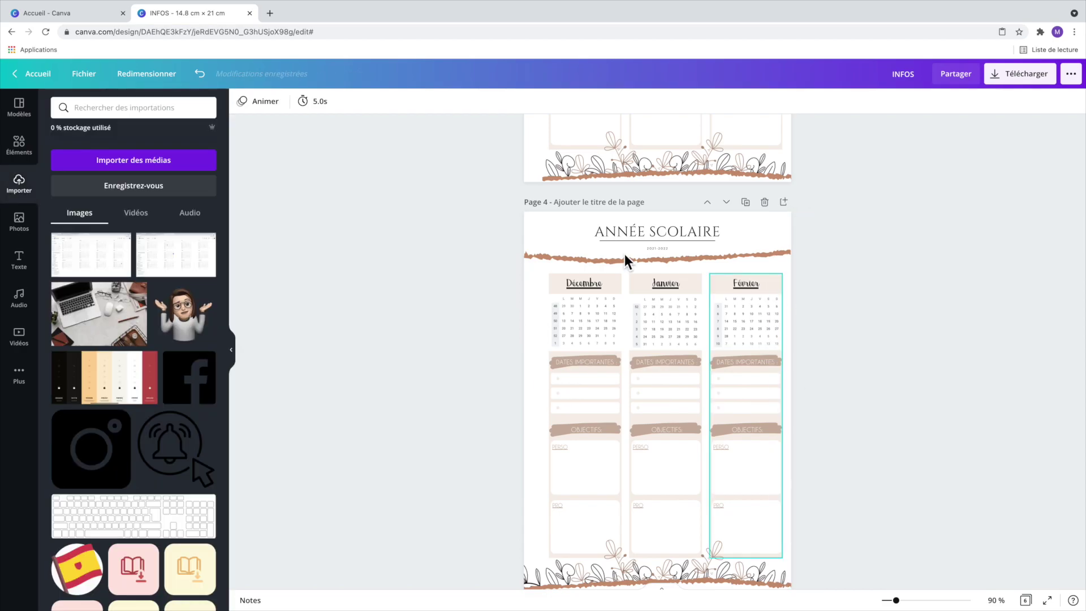
drag(485, 215, 813, 587)
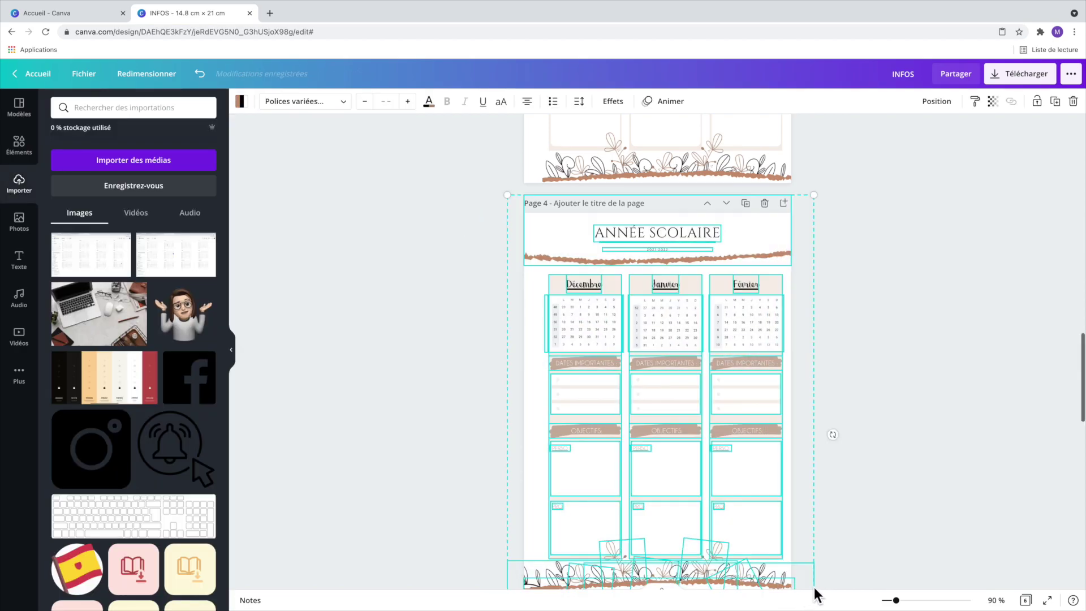
key(ctrl+z)
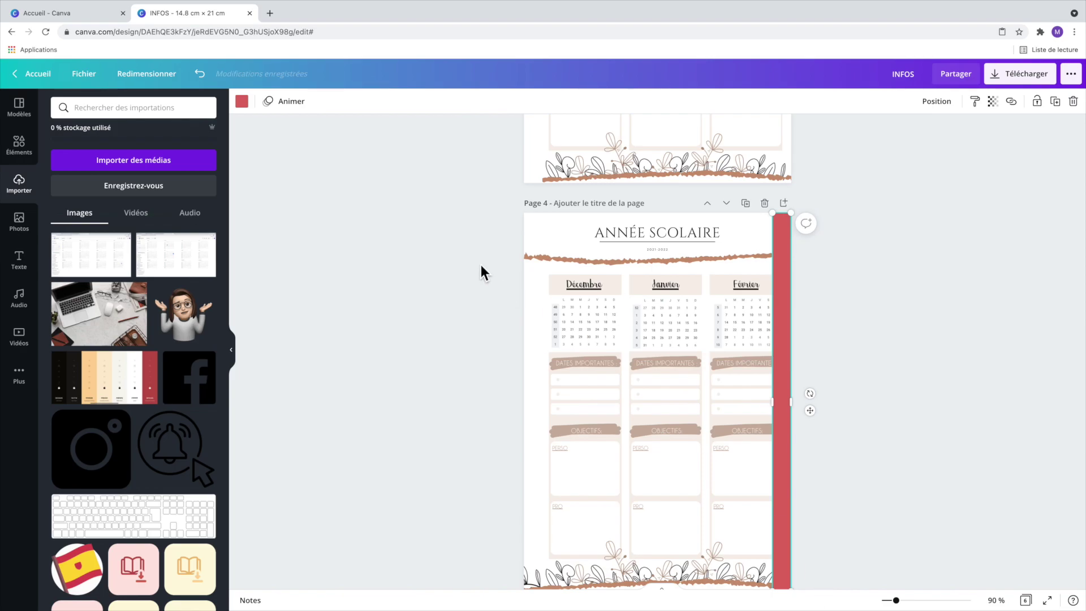
Select all of page 4's content except the red strip and nudge it left until the columns clear the strip
drag(497, 213, 880, 503)
scroll(879, 503, down, 2)
key(Left)
key(Left)
key(Left)
key(Left)
key(Left)
key(Left)
key(Left)
key(Left)
key(Left)
key(Left)
key(Left)
key(Left)
key(Left)
key(Left)
key(Left)
key(Left)
key(Left)
key(Left)
key(Left)
key(Left)
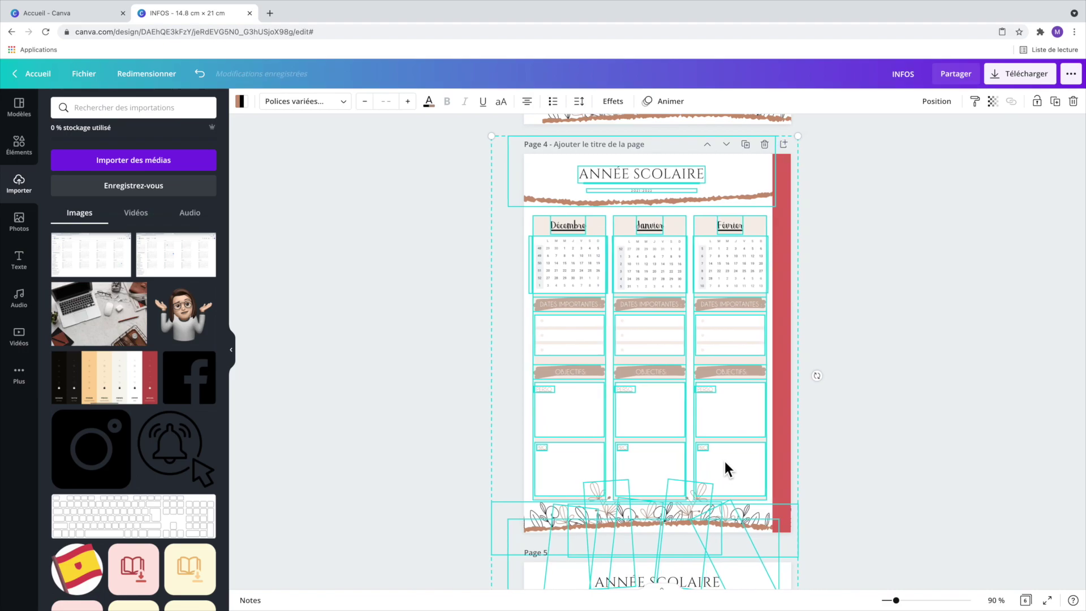
Recolour page 4's red right margin strip white
click(848, 444)
click(785, 424)
click(1055, 103)
click(242, 102)
click(203, 509)
click(877, 307)
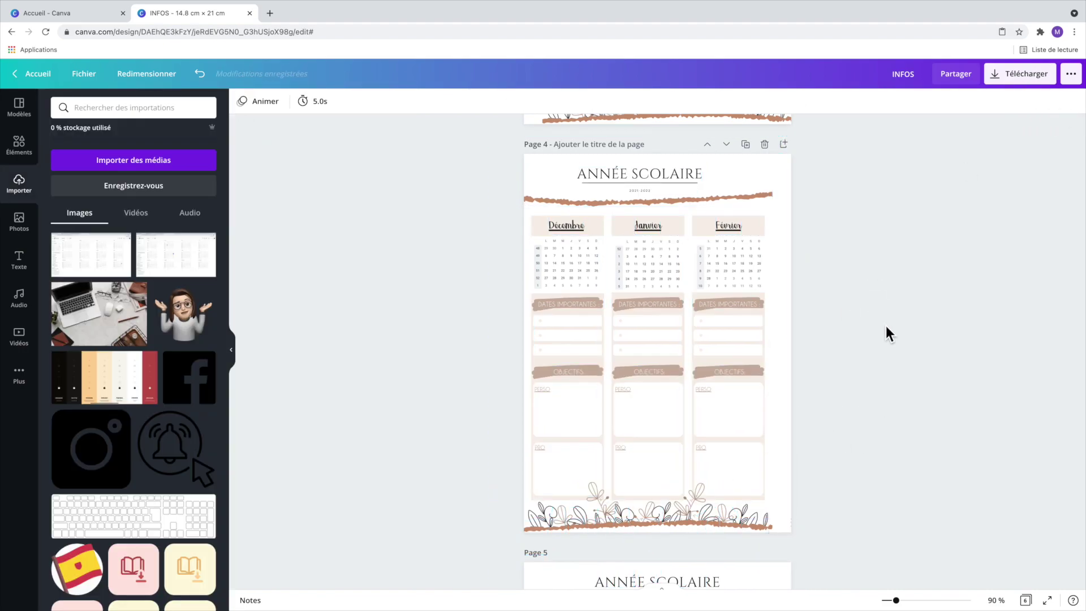
Colour page 6's white left margin strip red and align it to the page's right edge
scroll(886, 332, down, 2)
scroll(571, 389, down, 12)
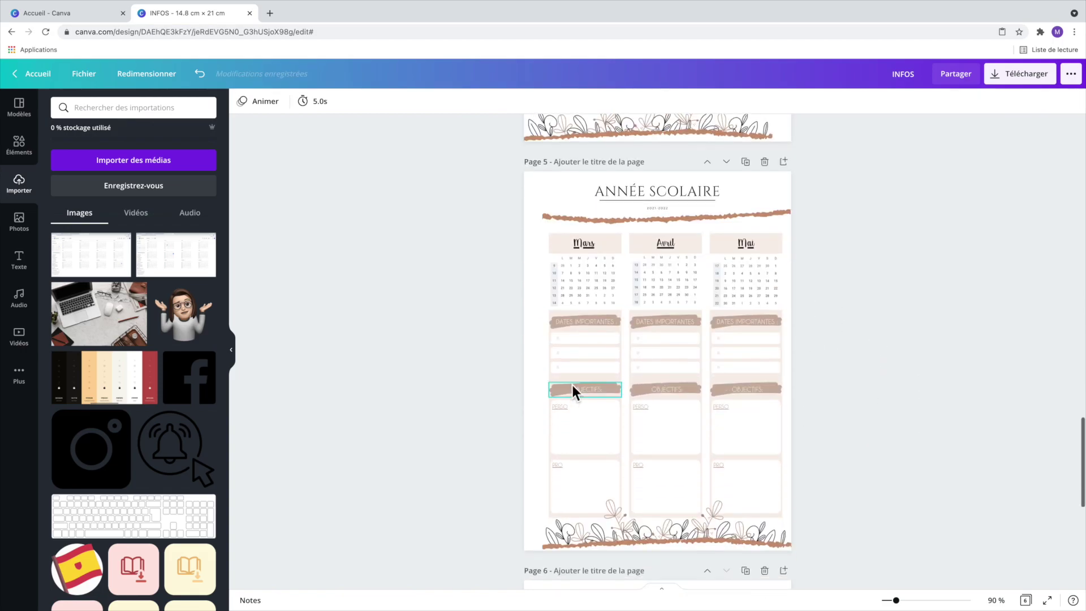
scroll(536, 392, up, 3)
click(536, 392)
scroll(536, 392, down, 4)
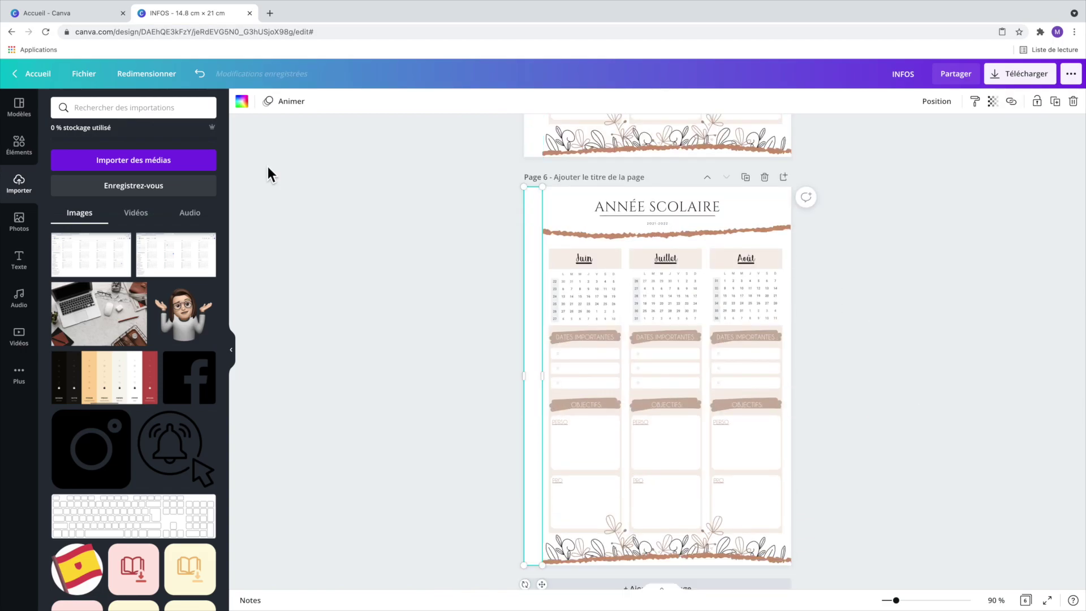
click(242, 102)
click(61, 222)
click(936, 102)
click(887, 240)
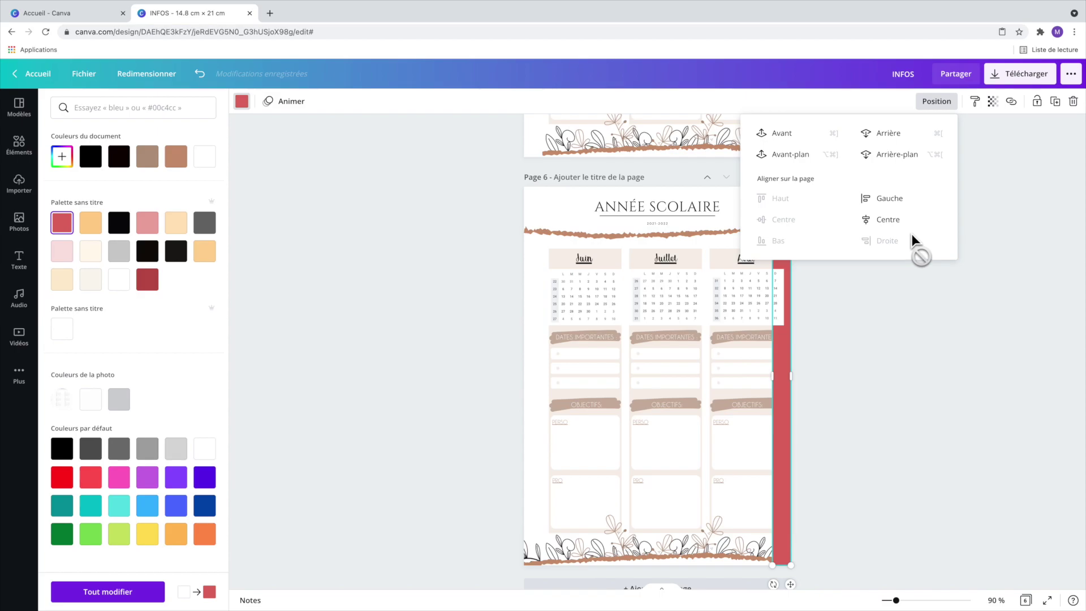
click(990, 221)
Select all of page 6's content except the red strip and shift it left until the columns clear the strip
drag(482, 201, 849, 565)
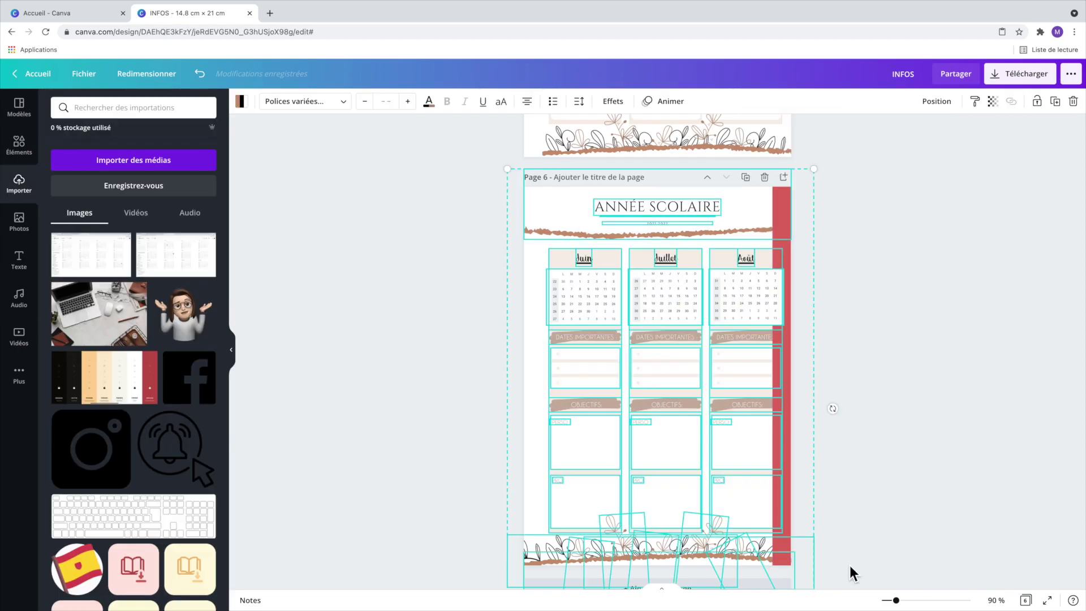
key(shift+Left)
key(shift+Left)
key(shift+Left)
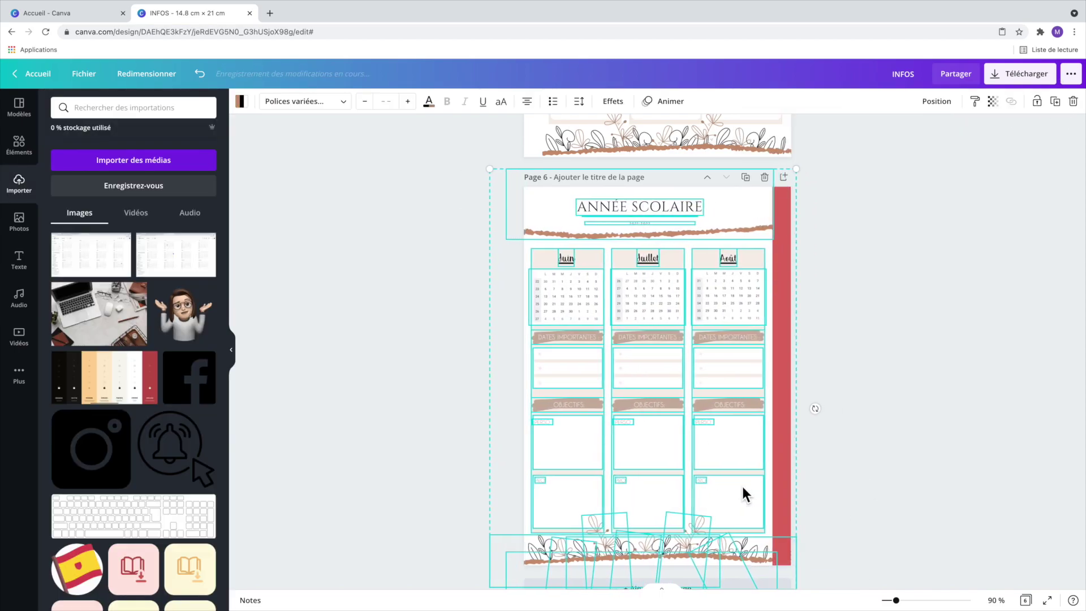
Recolour page 6's red right margin strip white
click(775, 486)
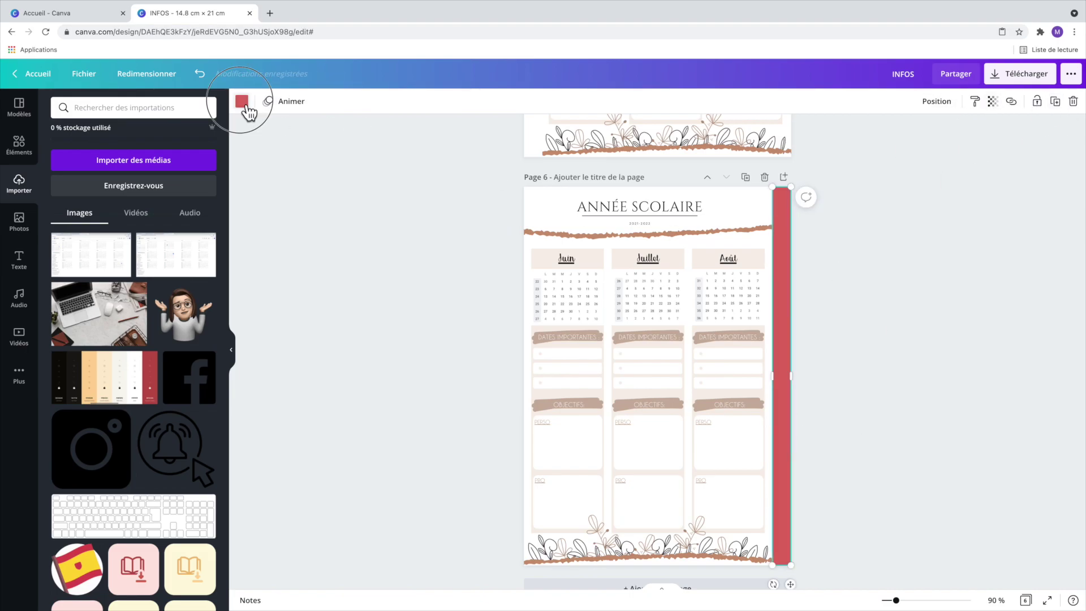
click(242, 102)
click(116, 307)
click(885, 440)
click(888, 536)
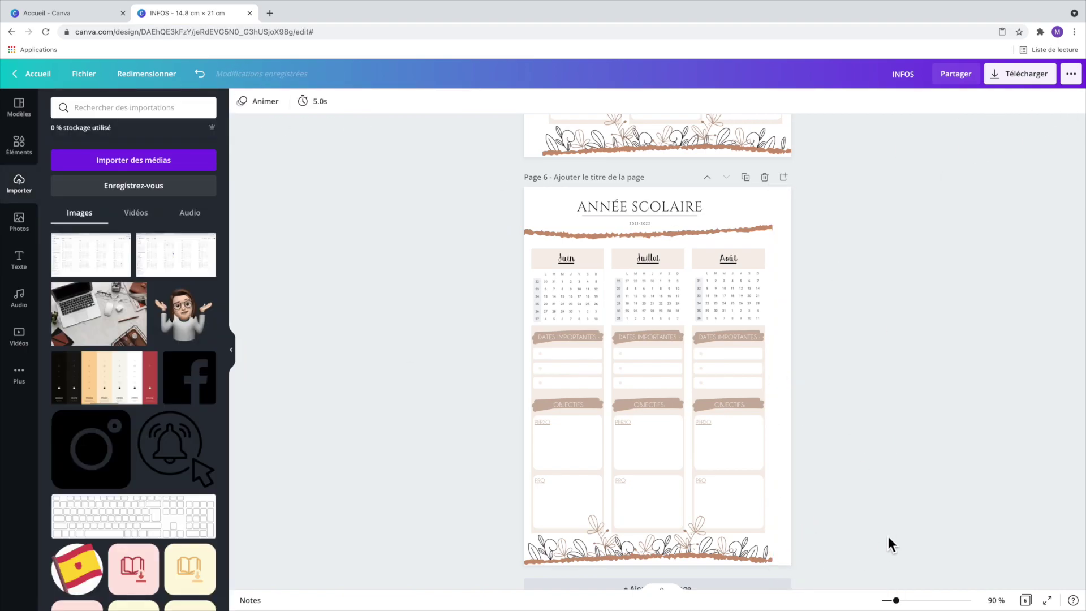
Copy the INFOS heading, torn-paper strip and Appartient à block from the first page onto the blank page 7
scroll(888, 536, down, 1)
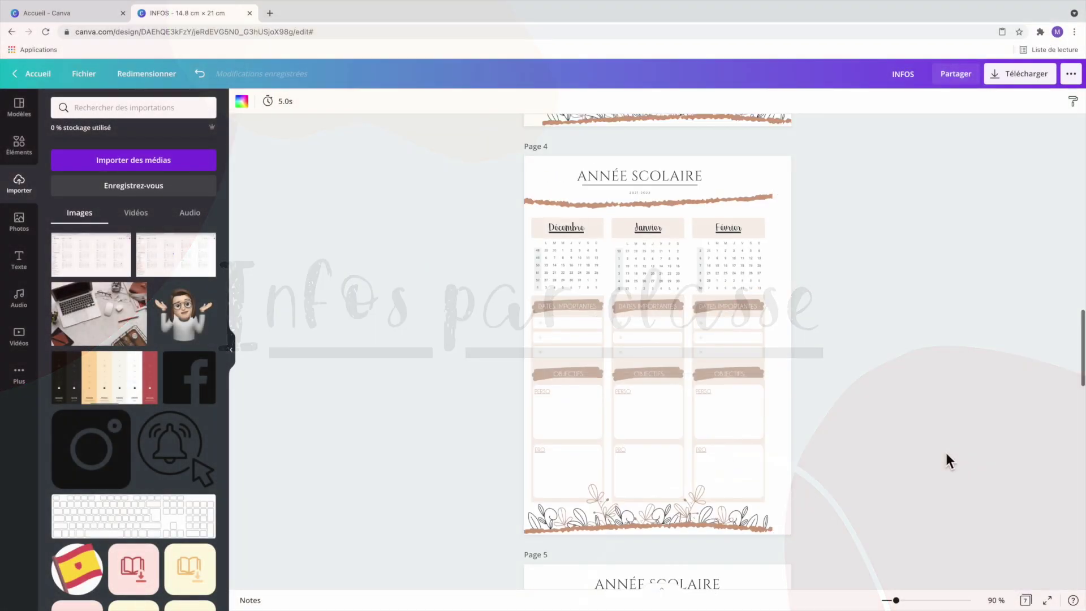
scroll(945, 452, up, 20)
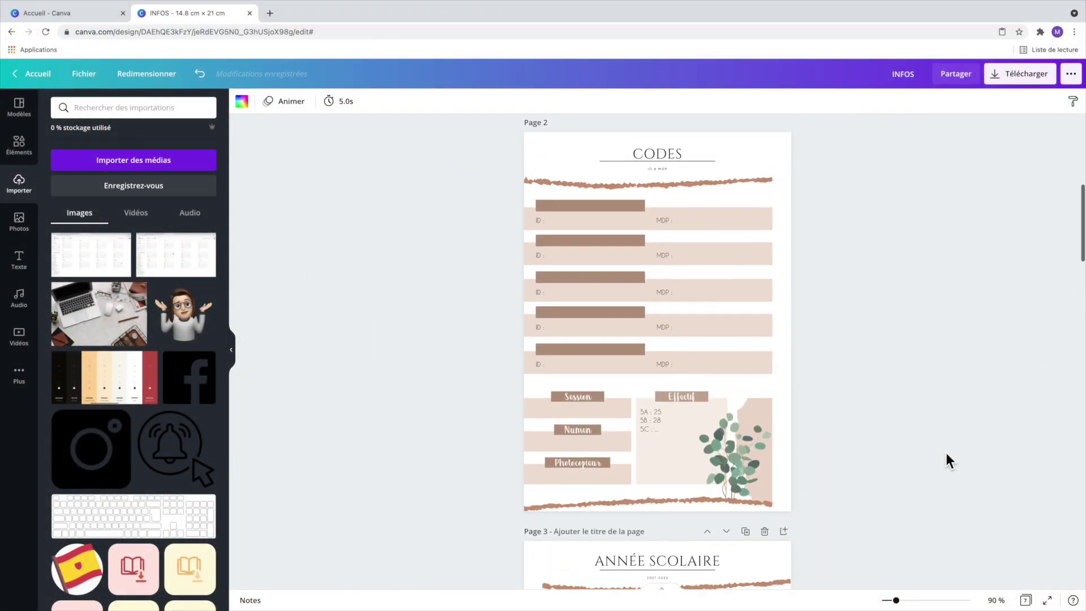
drag(485, 142, 746, 276)
key(ctrl+c)
scroll(891, 344, down, 20)
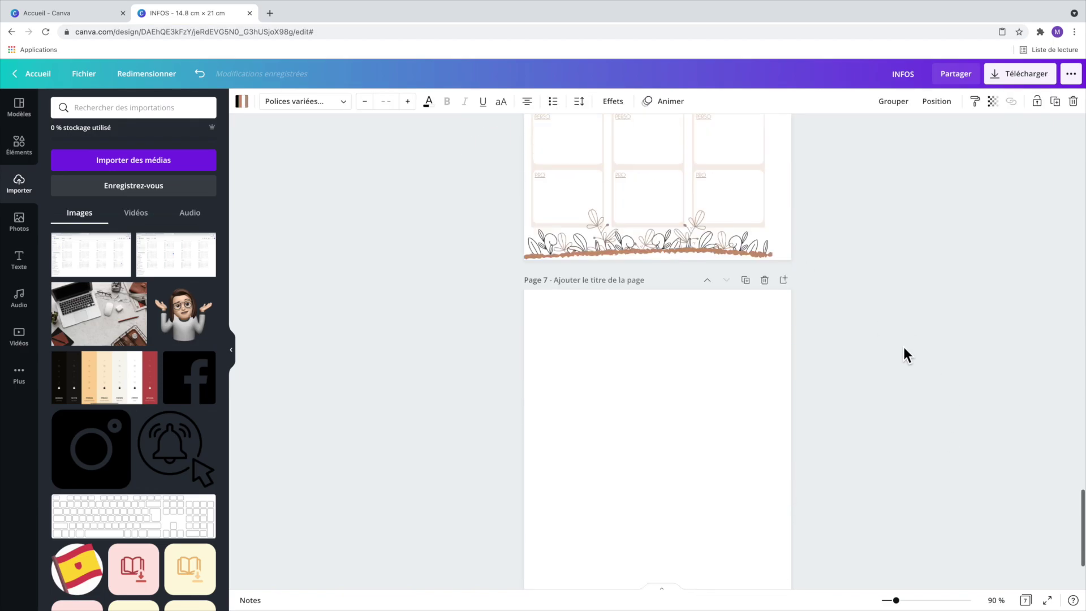
key(ctrl+v)
click(704, 338)
Change page 7's title to INFOS CLASSE and its subtitle to CINQUIÈME A
click(668, 219)
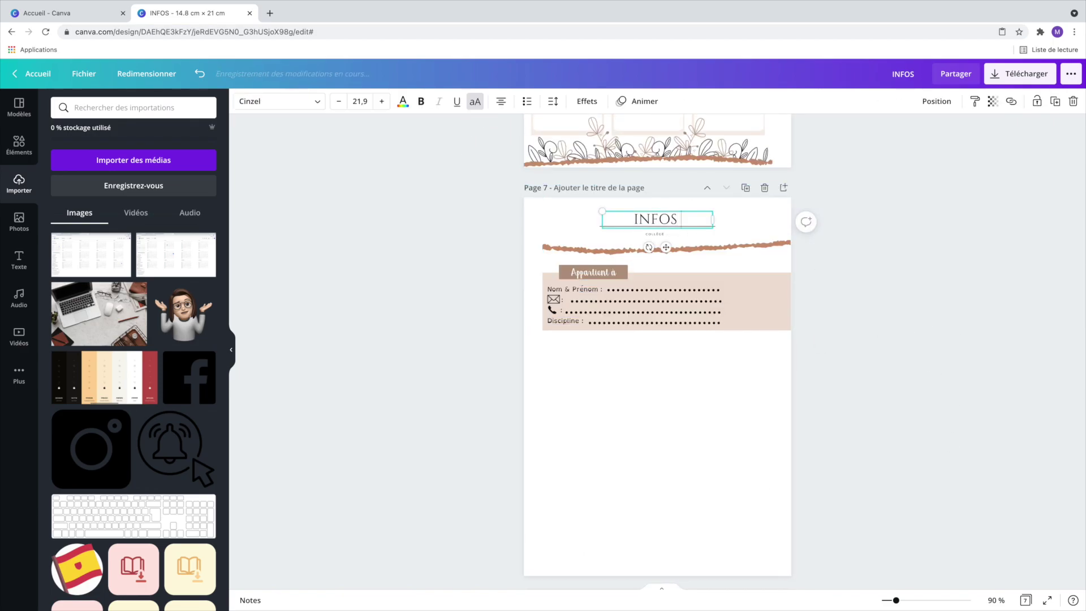
click(851, 245)
scroll(861, 498, up, 5)
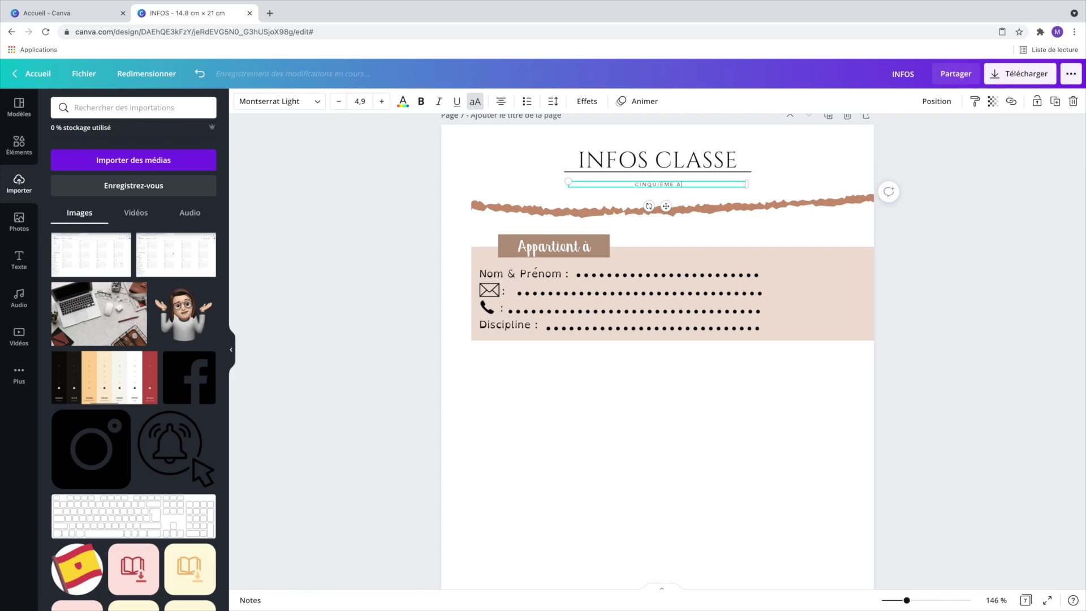
click(1040, 305)
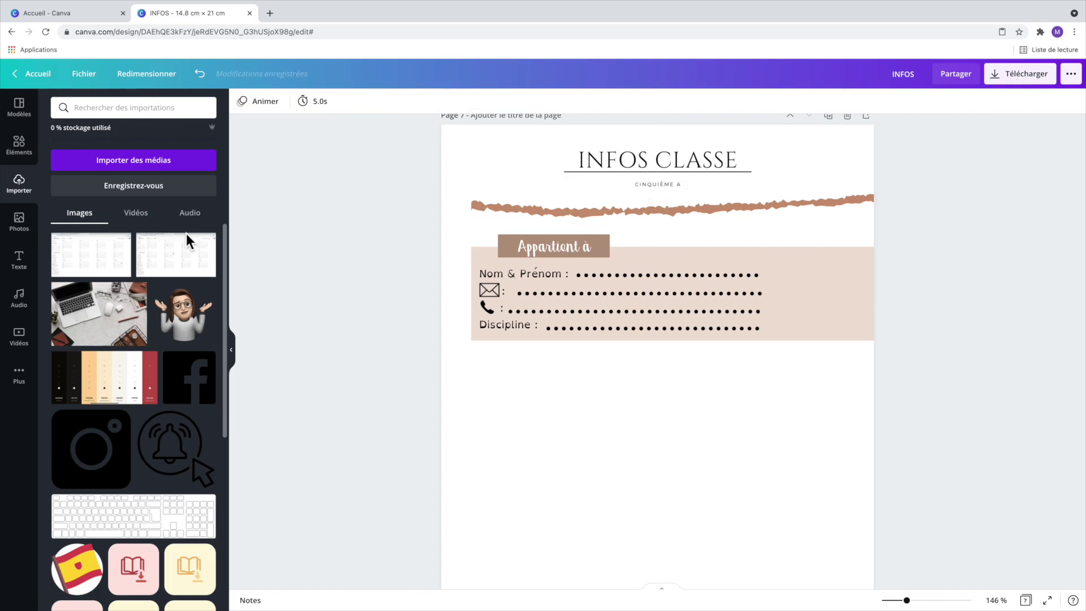
Search the elements for couronne fleurs, add the gold geometric wreath with green leaves and place it beside page 7's INFOS CLASSE title
click(19, 144)
click(125, 107)
text(couronne fleurs)
key(Return)
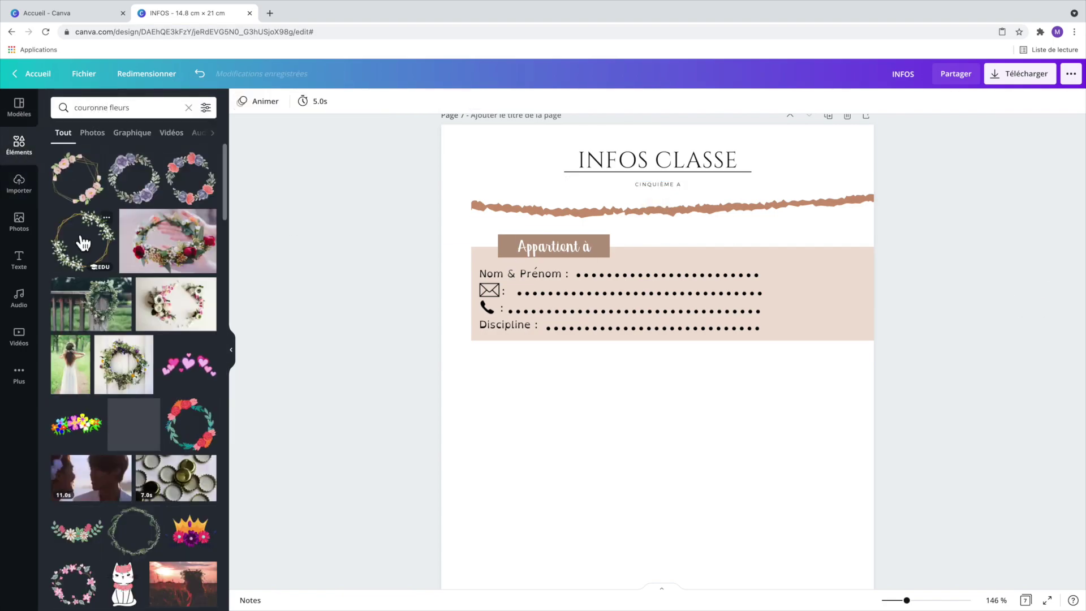
click(79, 237)
click(199, 295)
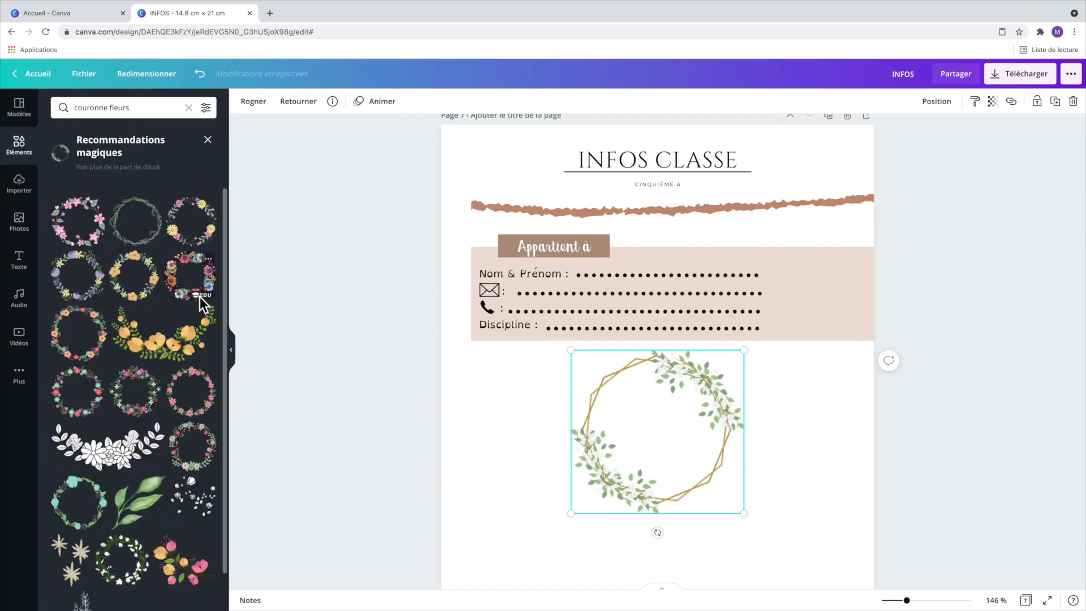
scroll(199, 297, down, 10)
drag(650, 447, 767, 284)
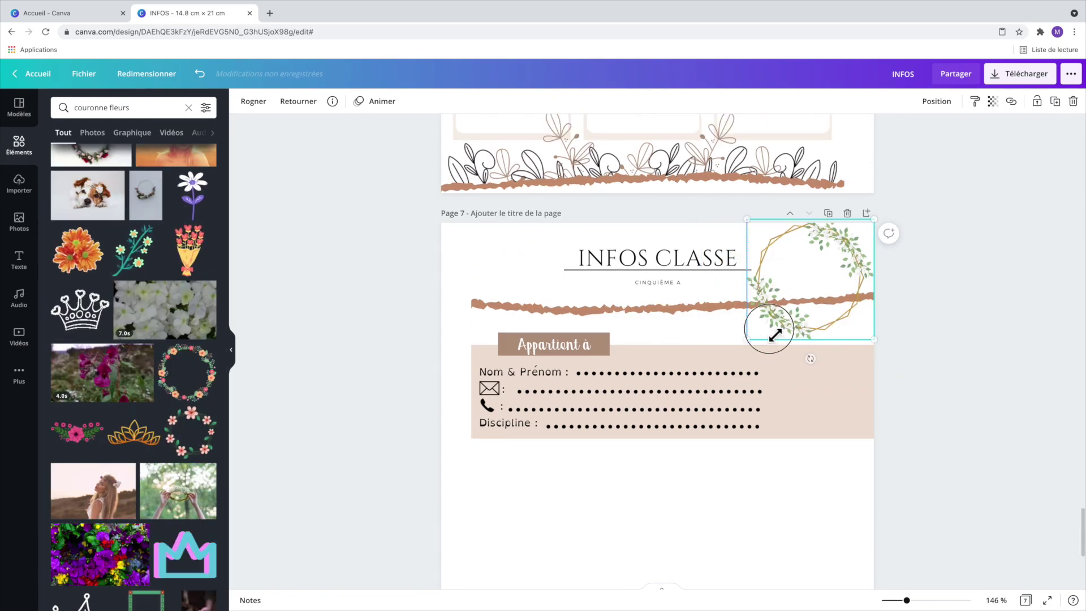
Search the elements for rond, add a round graphic and size it over the wreath
click(189, 107)
text(rond)
key(Return)
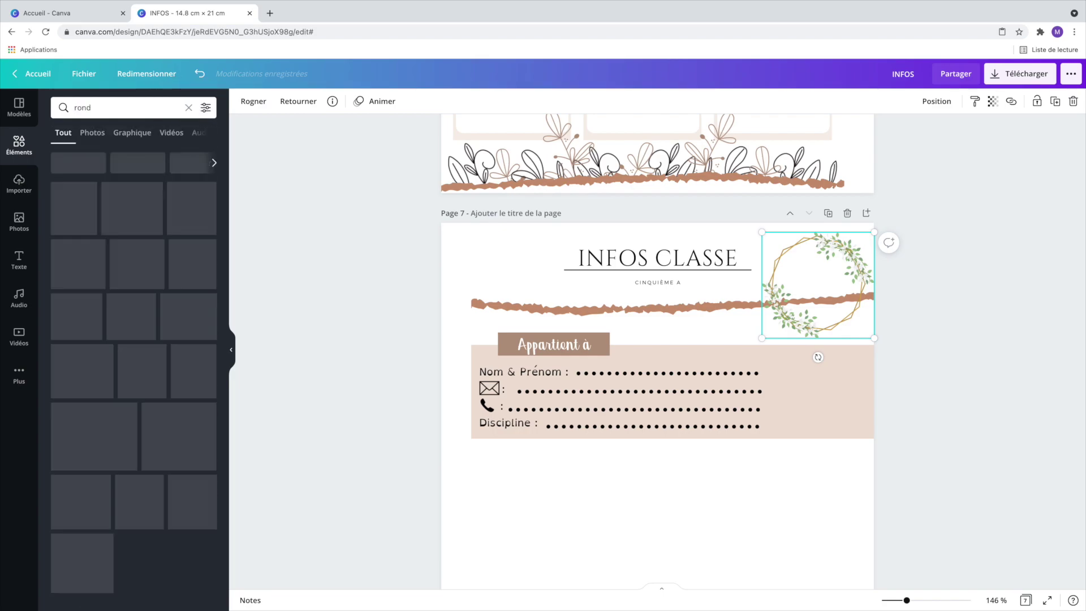
click(149, 221)
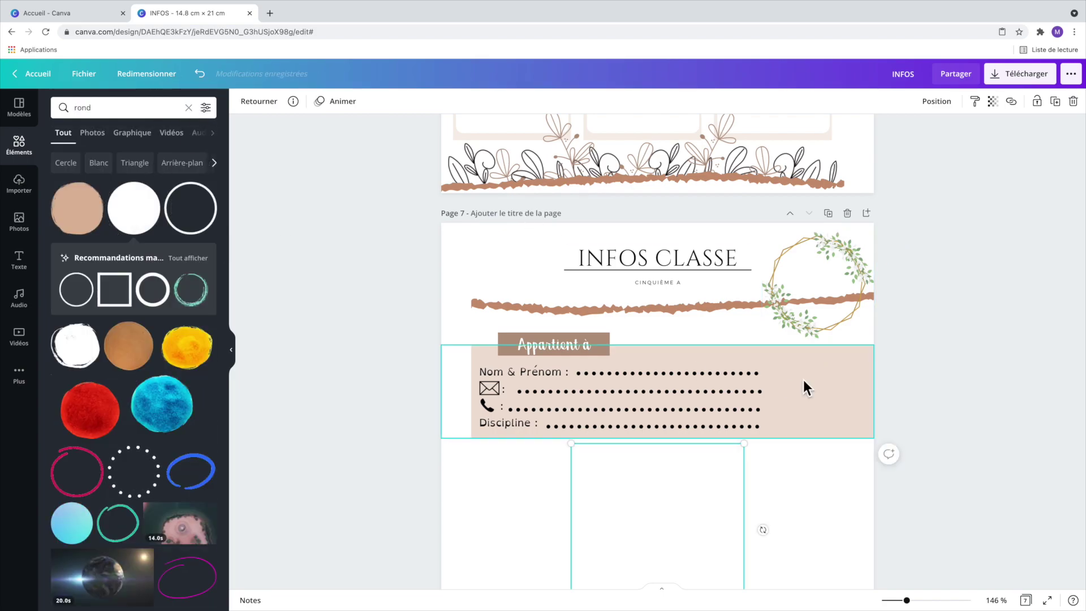
scroll(803, 388, down, 1)
drag(571, 552, 875, 279)
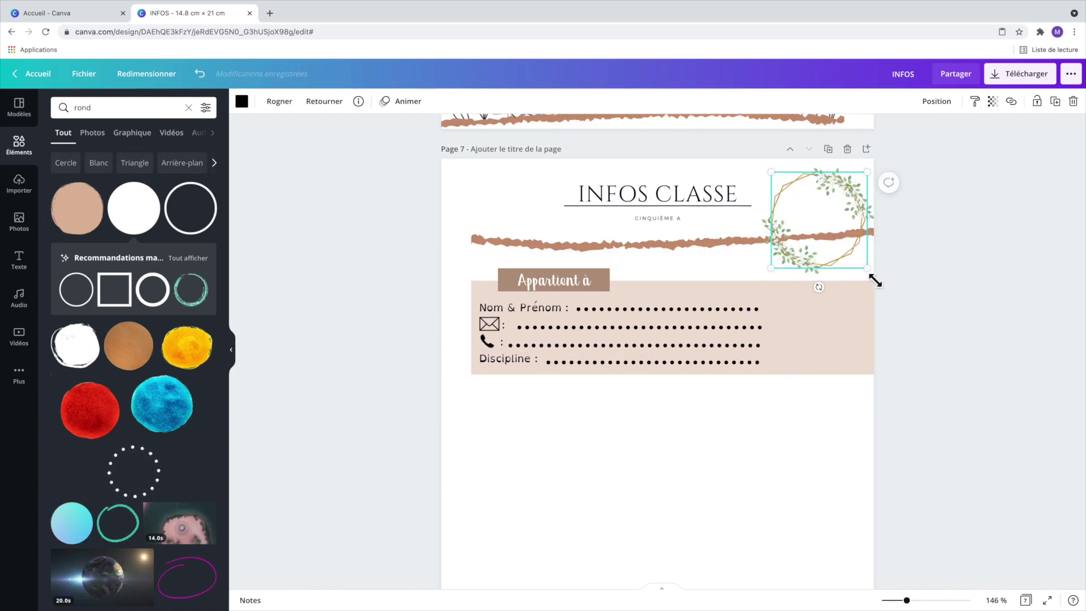
Recolour the round graphic white, send it behind the wreath and fit it to about 3,3 × 3,3 cm
click(242, 101)
click(204, 156)
click(952, 102)
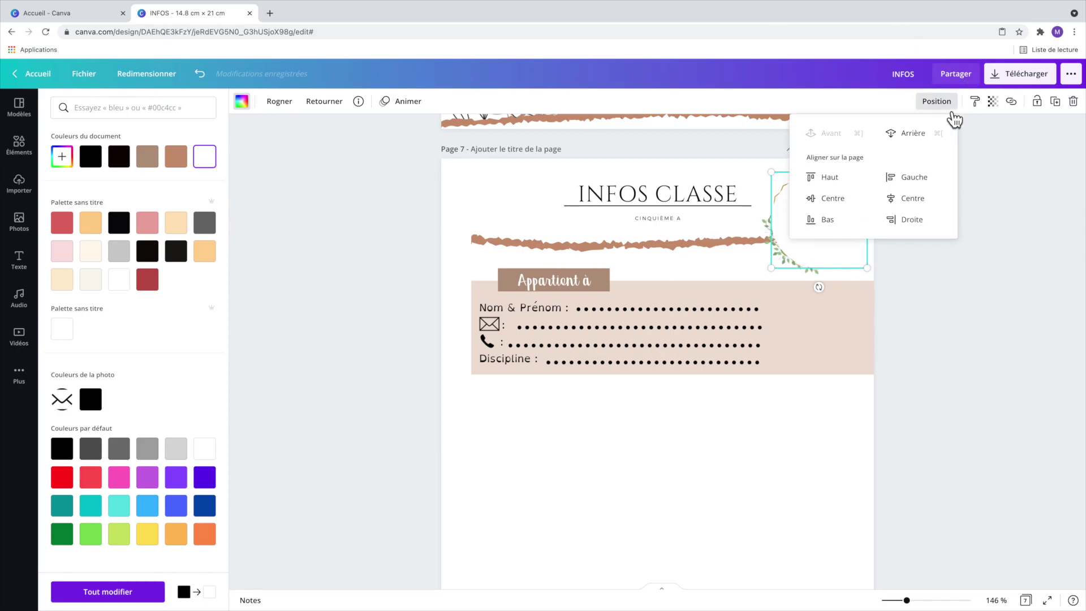
click(913, 133)
drag(778, 274, 858, 264)
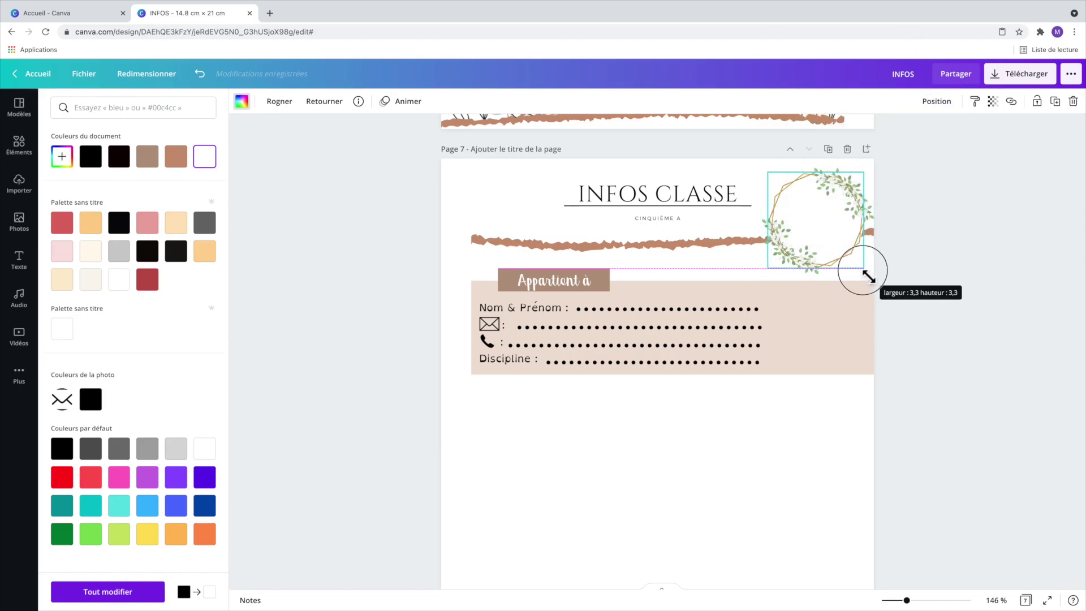
click(293, 208)
Add the title text 5A in Caviar Dreams, reduce it to size 44,1 and place it inside the wreath
click(18, 260)
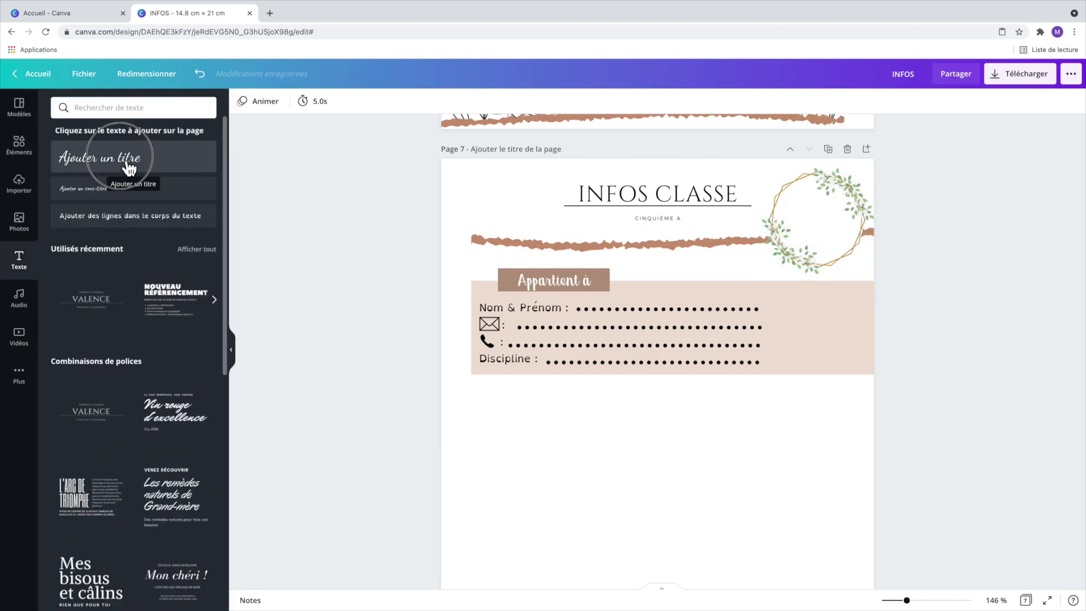
click(125, 172)
text(5A)
click(317, 102)
text(cav)
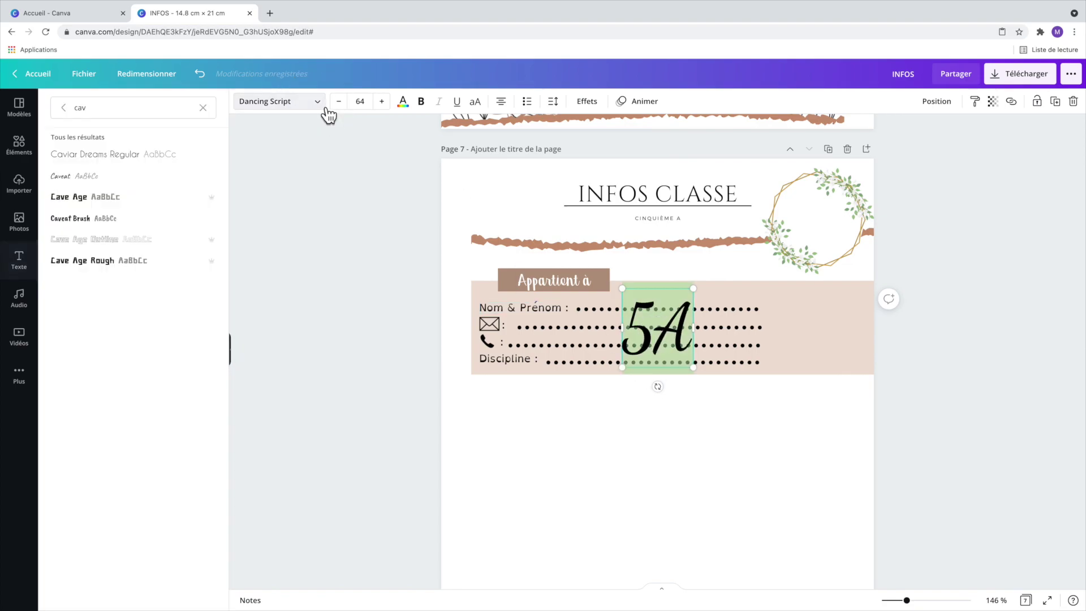
click(127, 156)
drag(666, 330, 833, 233)
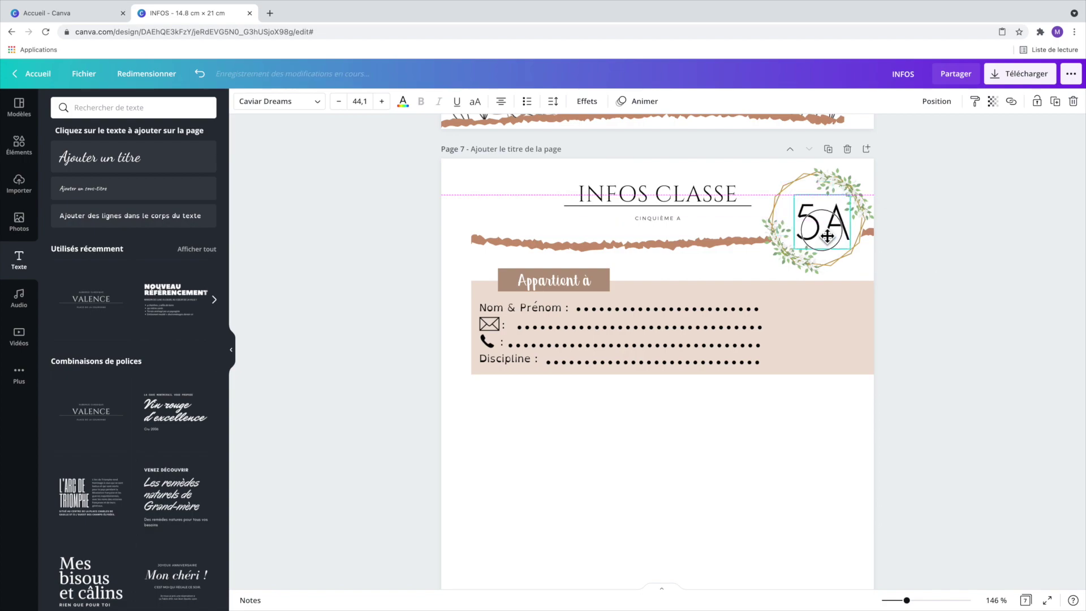
Replace page 7's contact lines with a left-aligned list reading Effectif :, Professeur principal : and Délégués :
click(508, 361)
key(Delete)
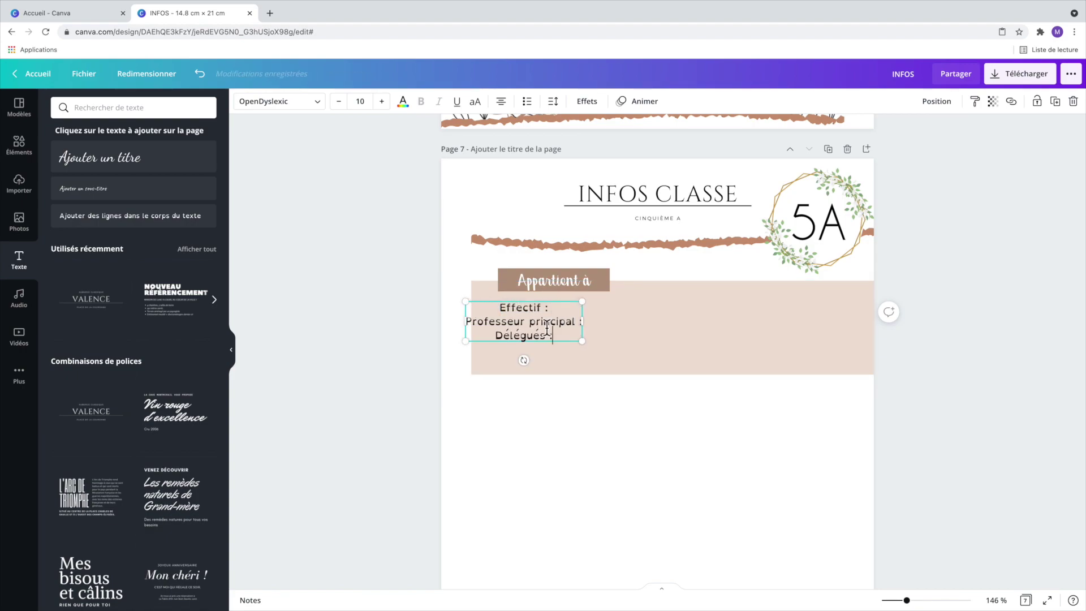
drag(473, 327, 484, 328)
click(966, 338)
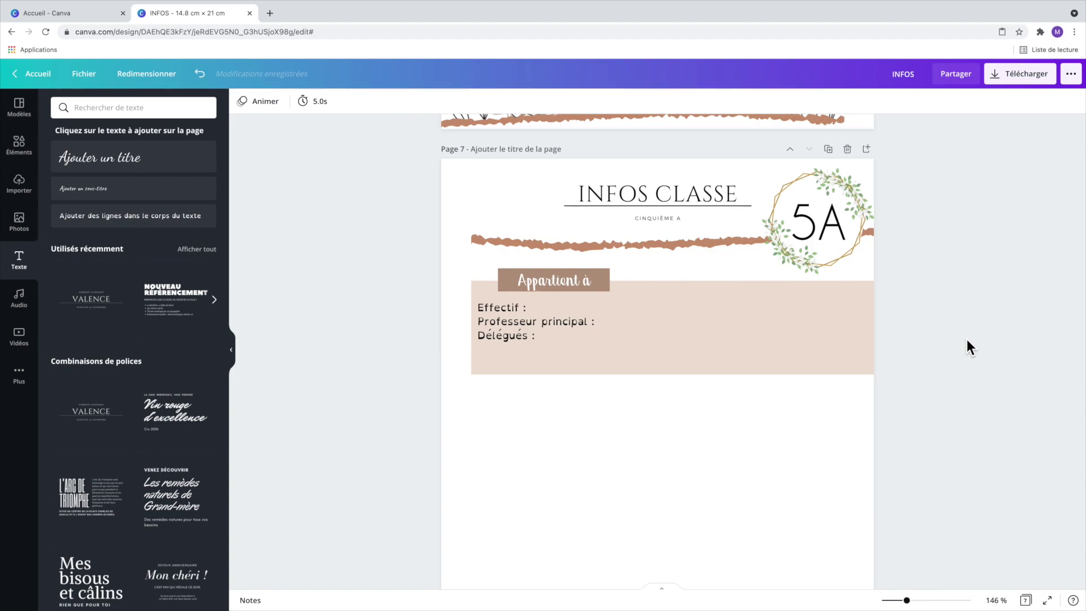
Add two dashes beside Délégués and a separate Suppléants : label on the same line
key(t)
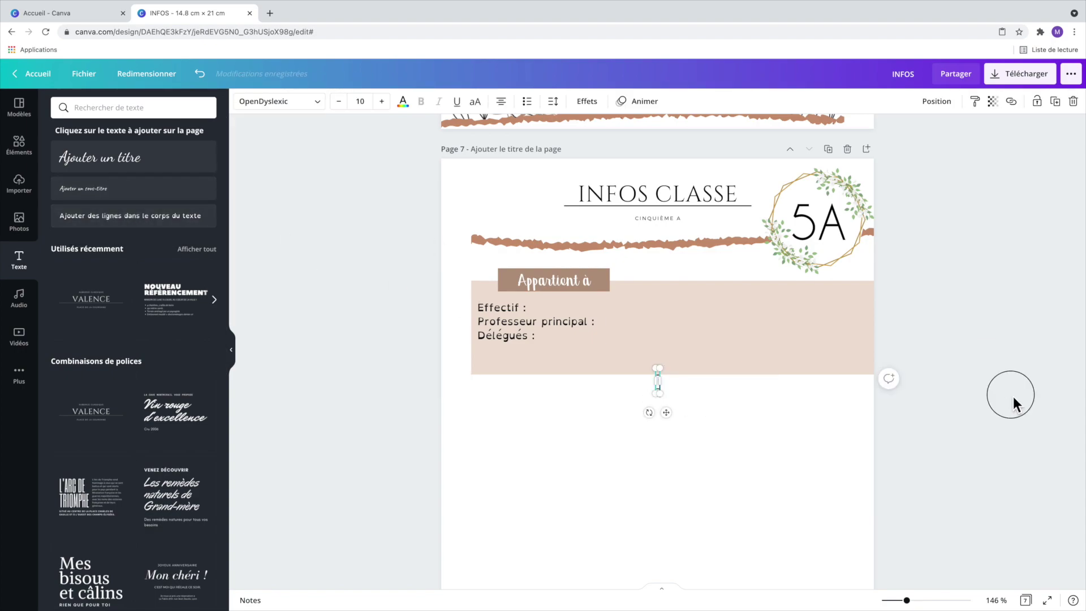
drag(505, 341, 682, 339)
double_click(672, 338)
text(Suppléants :)
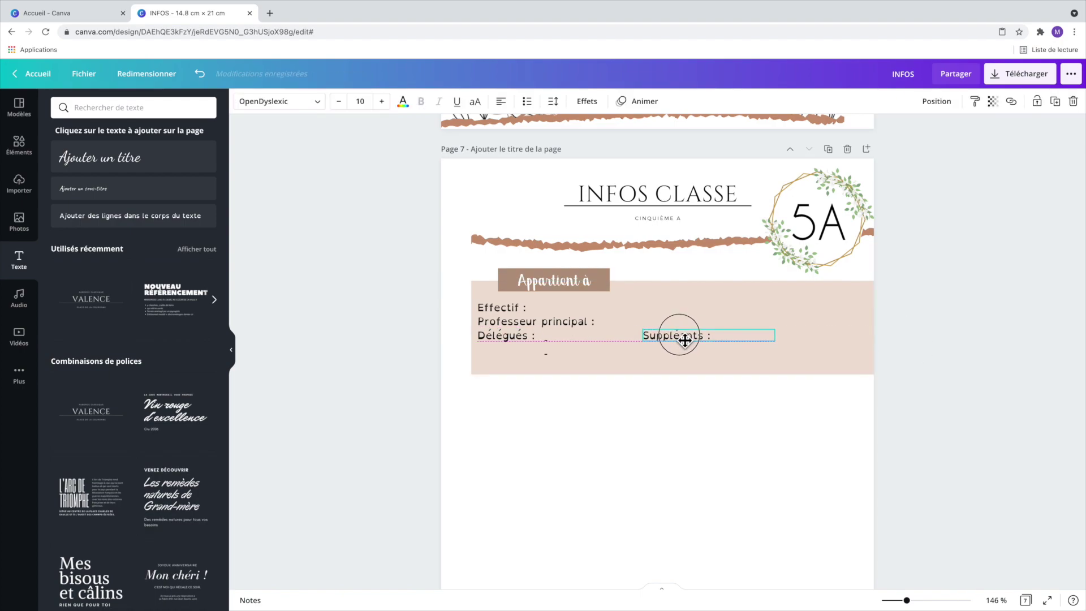
Place a second pair of dashes beside Suppléants and align it with the pair beside Délégués
drag(743, 380, 739, 380)
shift+click(549, 355)
click(936, 101)
click(771, 219)
click(937, 394)
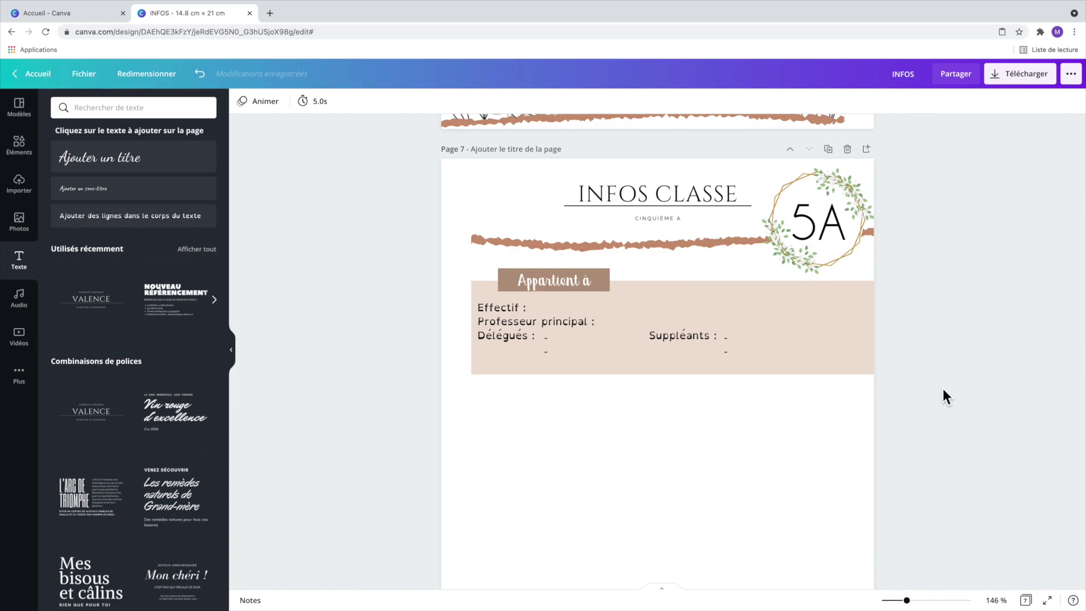
Increase the class list's line spacing and change the Appartient à heading to Classe
click(597, 328)
click(553, 101)
drag(681, 159, 700, 170)
click(588, 259)
triple_click(548, 281)
text(Classe)
Lower the two dash pairs and the Suppléants label together to line up with the Délégués line
click(880, 329)
click(546, 344)
shift+click(725, 343)
shift+click(691, 334)
drag(690, 332, 691, 341)
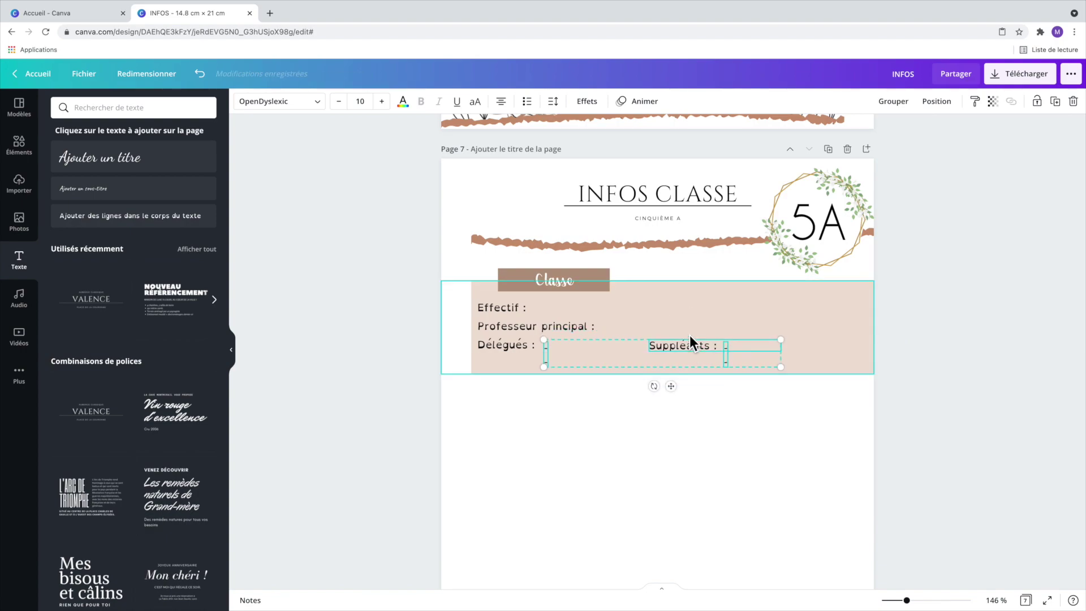
click(995, 364)
Duplicate the Classe heading with its beige block and place the copy just below the first block
scroll(997, 363, down, 2)
click(555, 163)
shift+click(593, 165)
key(super+d)
drag(656, 189, 643, 290)
click(970, 301)
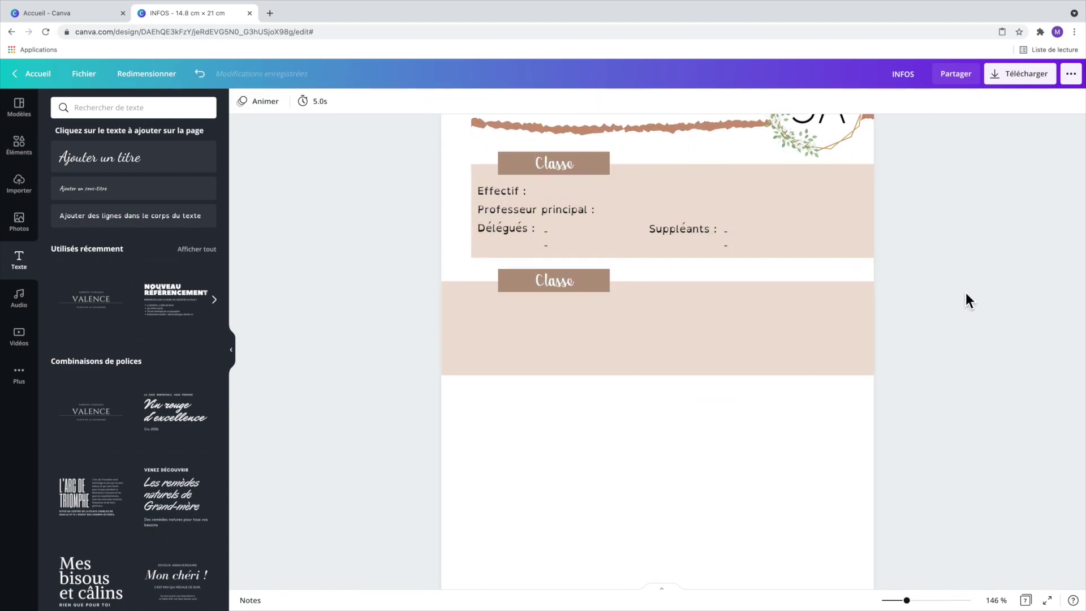
Rename the duplicated heading Élèves à besoins éducatifs particuliers and widen its text box and brown banner to fit
double_click(555, 286)
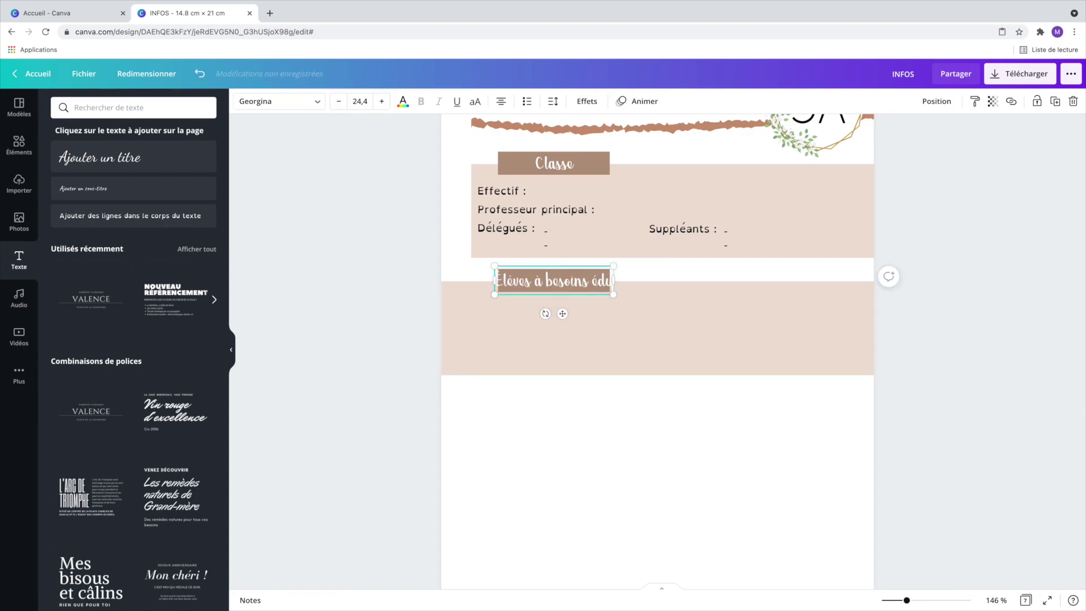
drag(661, 280, 791, 294)
click(948, 305)
click(598, 277)
key(super+x)
click(598, 279)
drag(610, 281, 708, 282)
key(super+v)
key(super+z)
key(super+v)
click(948, 302)
Bring page 7's white left margin strip in front of the duplicated beige block
click(464, 255)
click(951, 107)
click(795, 157)
Copy the eucalyptus graphic, beige torn shape and lower torn-paper strip from page 1 onto page 7
scroll(978, 362, down, 3)
drag(907, 600, 904, 600)
scroll(935, 502, up, 20)
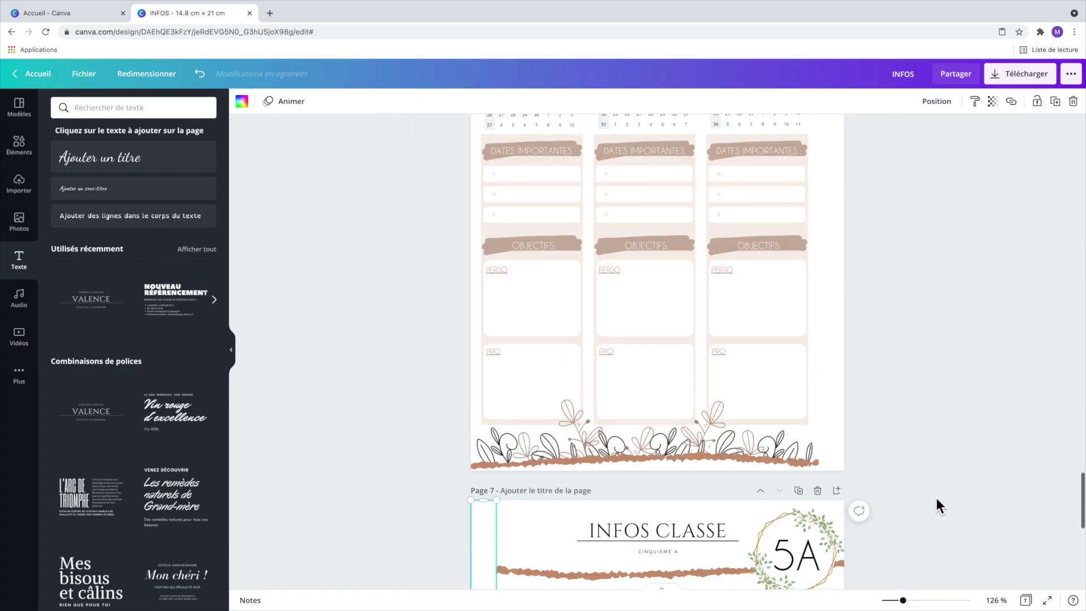
click(501, 463)
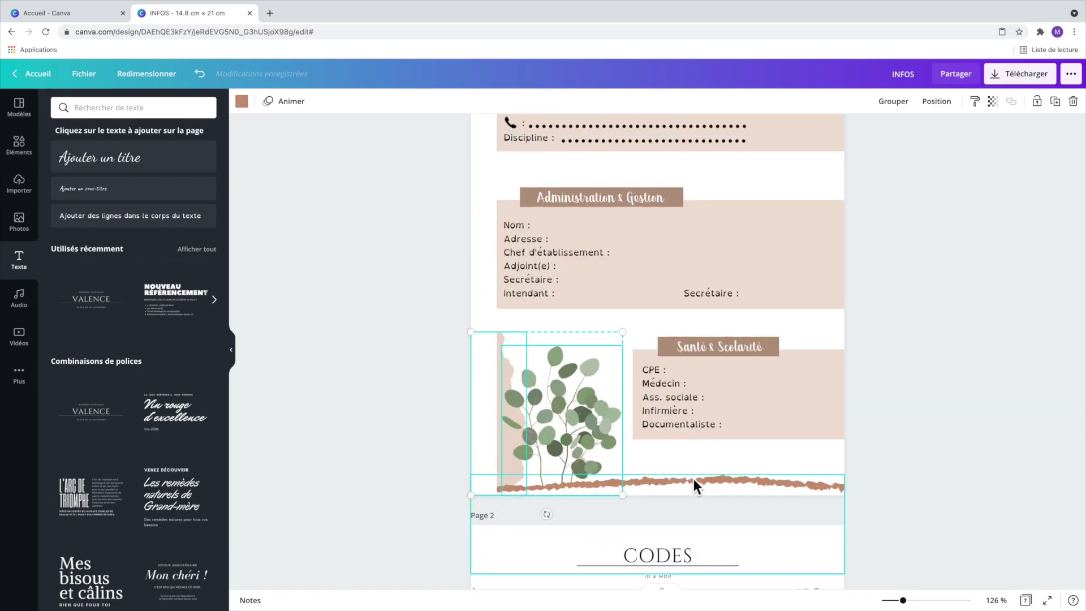
shift+click(694, 480)
key(super+c)
scroll(1007, 485, down, 20)
scroll(730, 488, down, 2)
key(super+v)
Bring page 7's white margin strip in front of the pasted graphics and stretch the Élèves à besoins éducatifs particuliers block downward
click(507, 350)
click(936, 101)
click(792, 134)
click(1009, 290)
click(722, 300)
drag(658, 328, 664, 386)
click(890, 351)
Duplicate the Élèves heading and block, place the copy beside the eucalyptus and shrink its block to the remaining space
click(667, 260)
drag(666, 259, 771, 464)
click(751, 483)
drag(786, 525, 785, 512)
drag(956, 461, 823, 461)
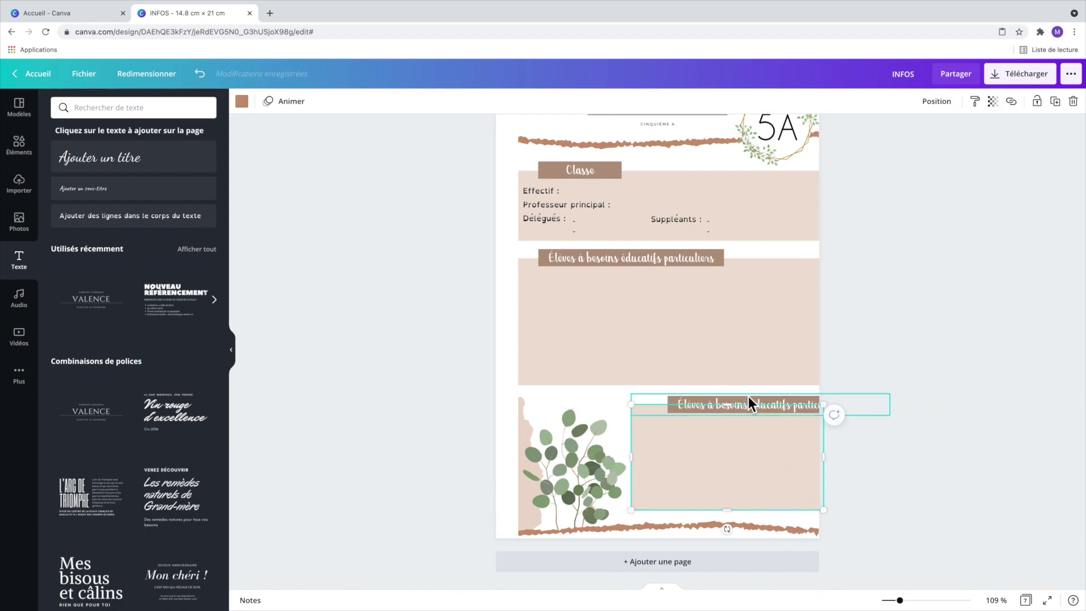
Change the heading beside the eucalyptus to Notes and shorten its text box and brown banner
triple_click(741, 406)
text(Notes)
drag(890, 406, 739, 411)
click(814, 406)
drag(852, 405, 671, 411)
click(867, 402)
Duplicate the CODES page and move the copy down the page order to become page 8
scroll(870, 403, up, 2)
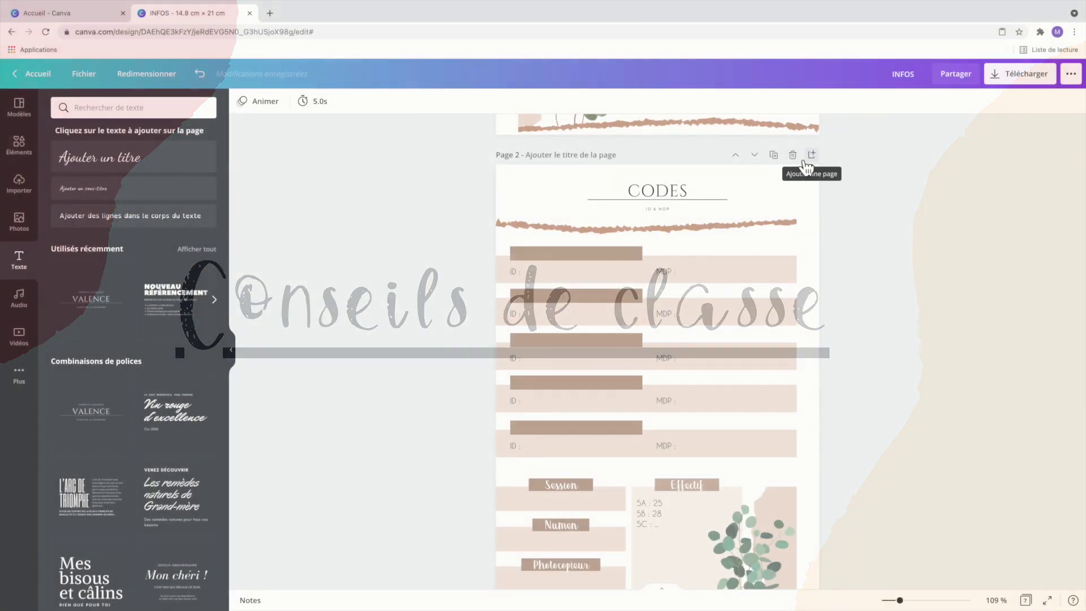
click(773, 155)
click(755, 155)
click(757, 152)
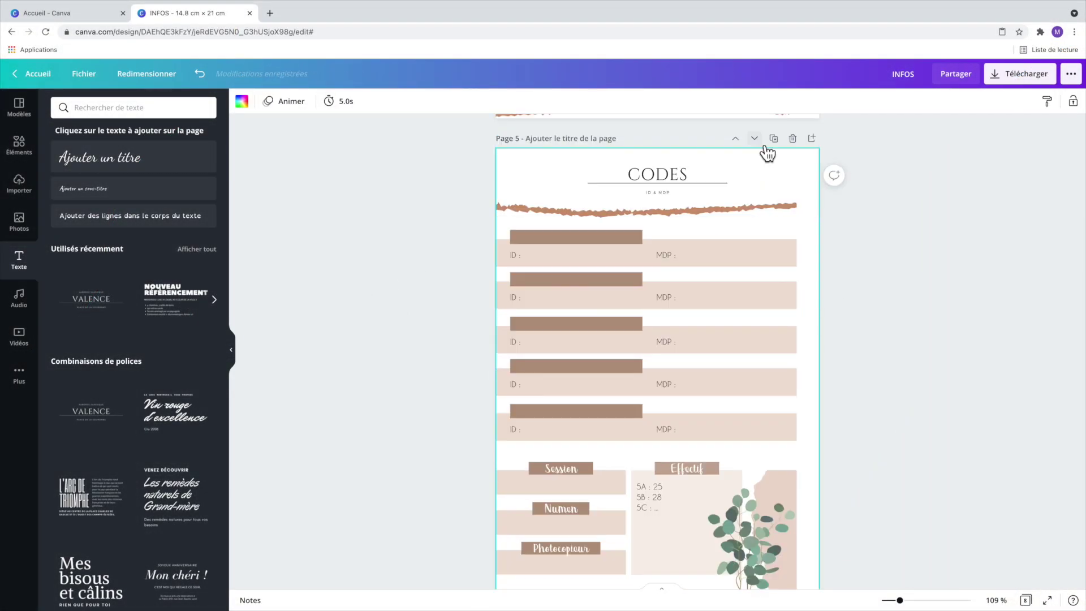
click(758, 154)
click(756, 155)
scroll(757, 122, down, 2)
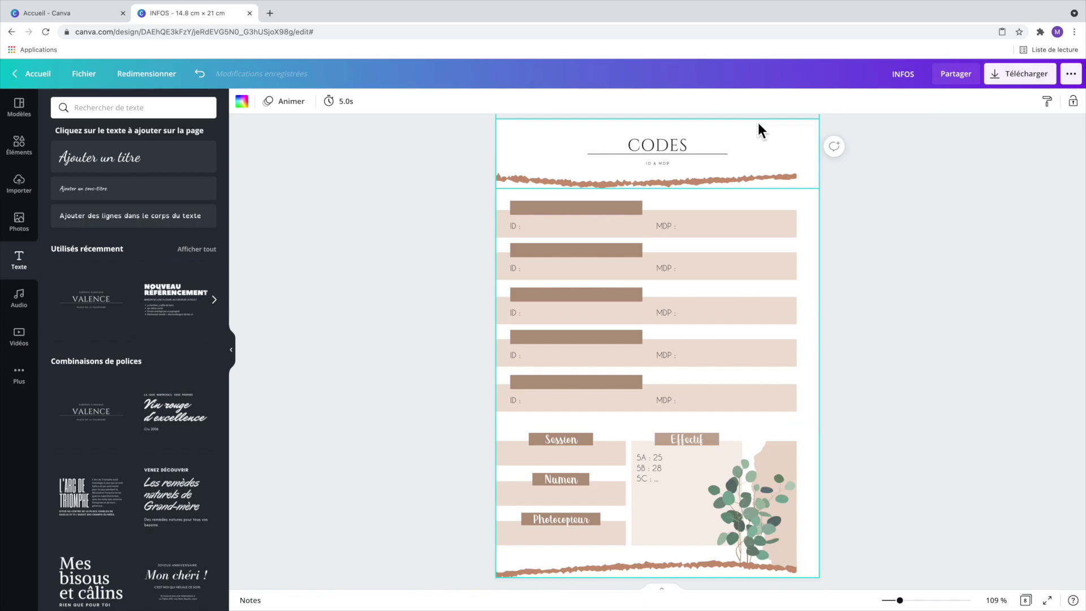
Change page 8's title to CONSEILS DE CLASSE and its subtitle to CINQUIÈME A
scroll(758, 122, up, 5)
click(810, 434)
click(859, 435)
scroll(860, 434, down, 2)
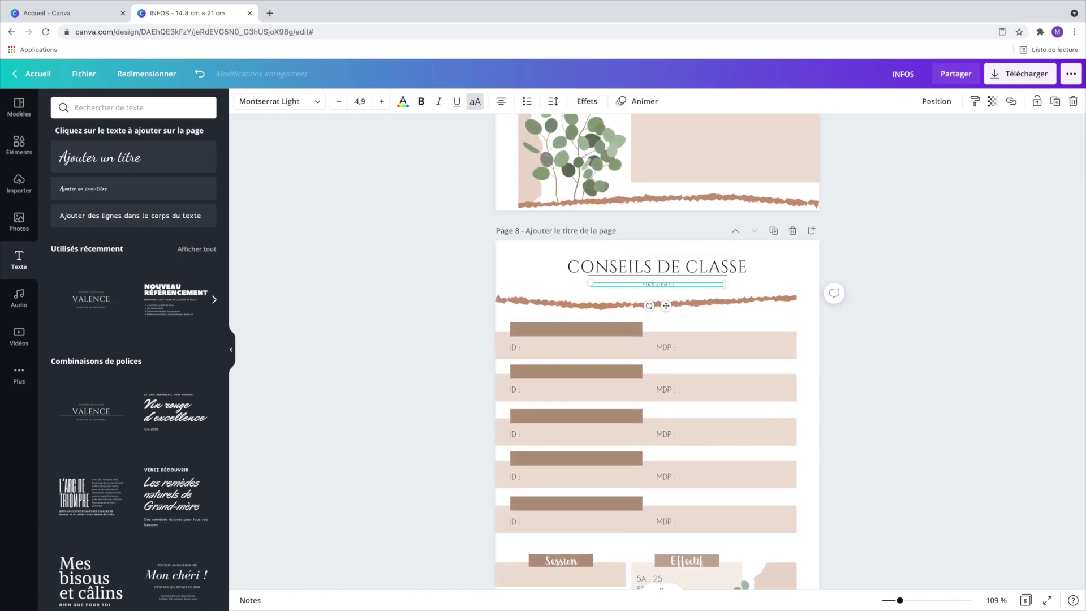
text(A)
click(982, 362)
Delete page 8's Effectif, Session, Numen and Photocopieur blocks and the surplus ID and MDP content
scroll(982, 362, down, 3)
click(686, 400)
key(Delete)
click(647, 465)
key(Delete)
key(Delete)
drag(466, 170, 701, 232)
key(Delete)
Enlarge the remaining banner-and-block rows together, move them below the torn-paper strip and delete the leftover element
drag(459, 235, 792, 385)
drag(819, 372, 1030, 553)
drag(620, 270, 686, 220)
click(770, 474)
key(Delete)
scroll(770, 481, up, 1)
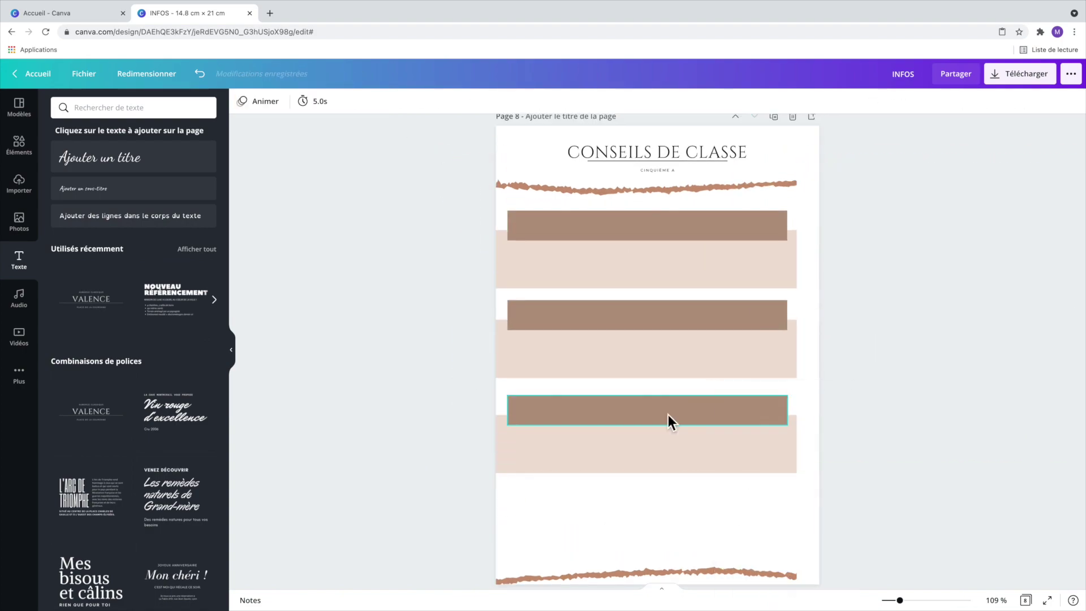
Shorten the third row's brown banner and delete the brown banners of the other two rows
click(669, 418)
drag(786, 396, 712, 403)
click(698, 315)
key(Delete)
click(660, 233)
key(Delete)
Move the remaining banner onto the first beige block, delete the lower blocks and make the first block taller
drag(625, 415, 626, 264)
drag(473, 311, 599, 427)
key(Delete)
click(735, 266)
drag(830, 290, 831, 334)
scroll(710, 489, up, 4)
Label the banner 1er trimestre, shorten the brown banner and narrow the text box to about 3,4 cm
double_click(576, 298)
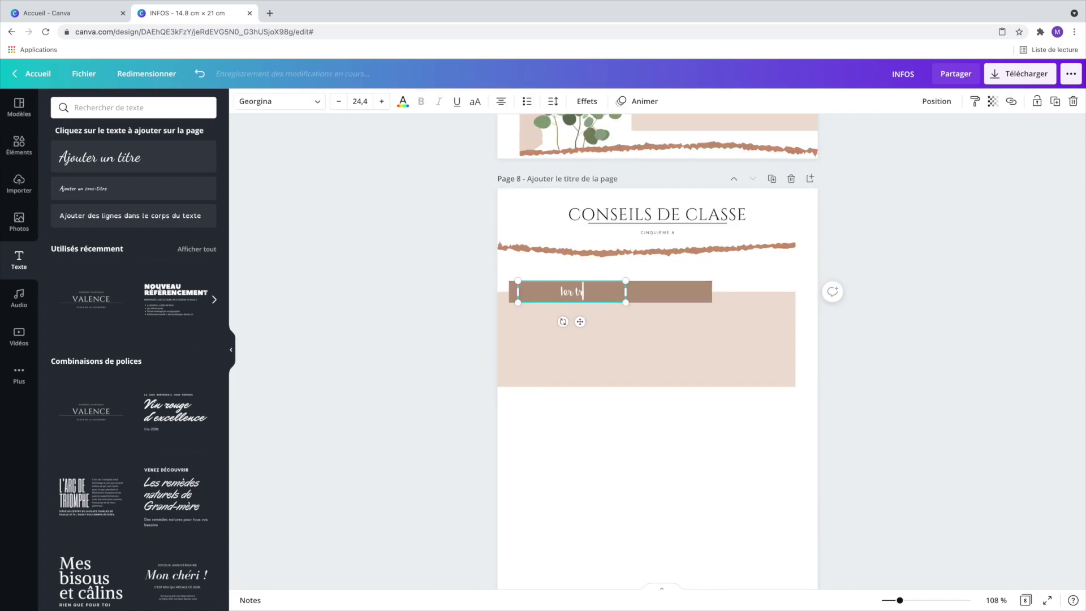
click(648, 293)
drag(712, 291, 591, 292)
click(578, 292)
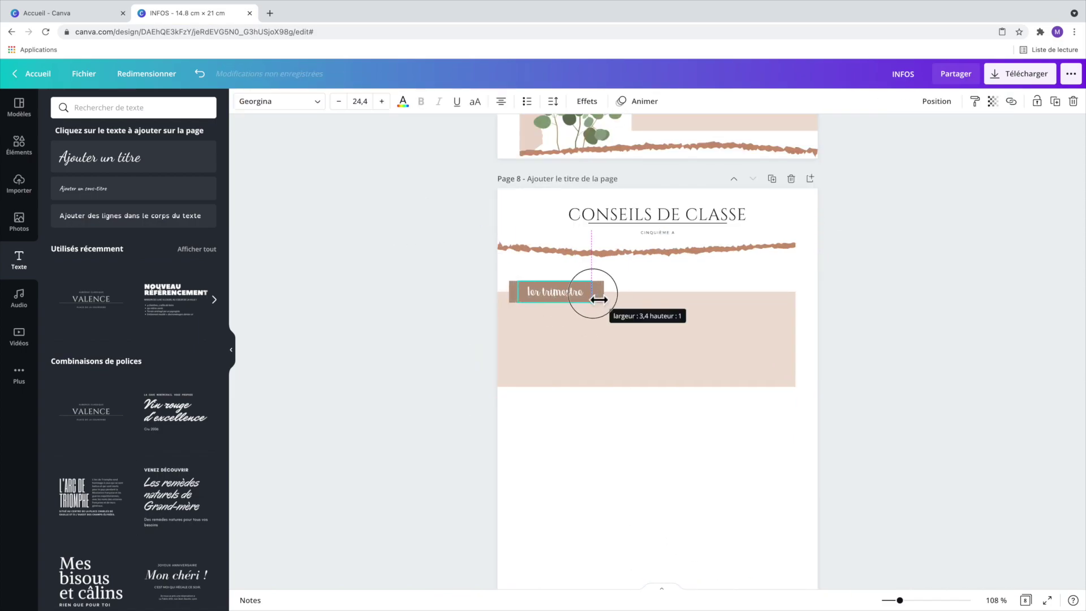
Duplicate the 1er trimestre heading and block twice, stacking the copies at equal spacing down the page
drag(865, 307, 572, 286)
drag(644, 330, 621, 454)
scroll(669, 451, down, 3)
key(Escape)
Bring page 8's white right margin strip in front of the three beige blocks
click(814, 268)
click(936, 102)
click(820, 158)
click(916, 384)
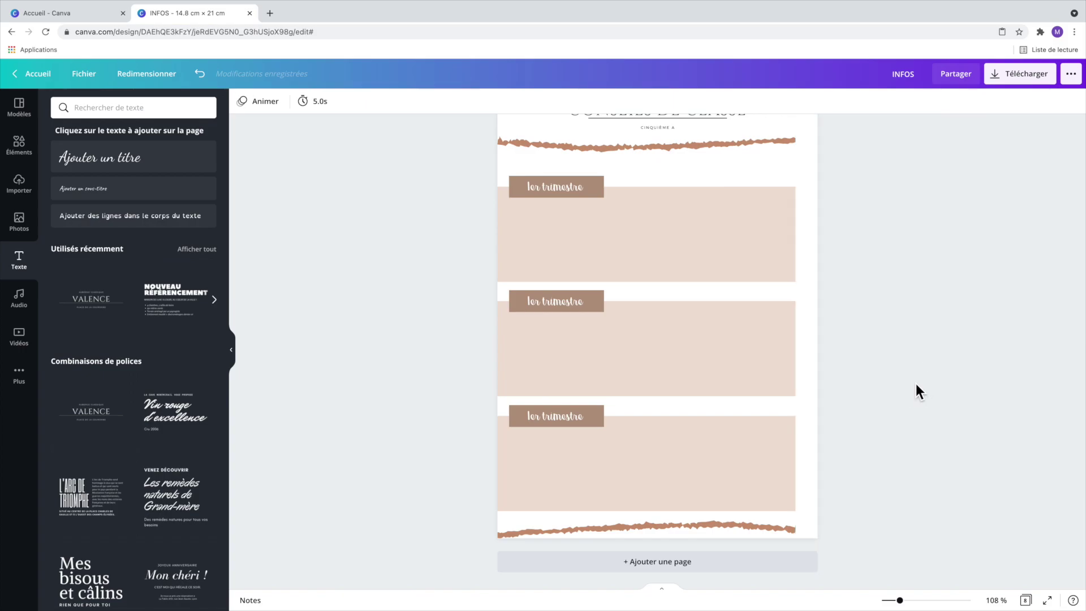
Search the elements library for eucalyptus, then add a leafy banner graphic to page 8 and delete it
scroll(916, 383, up, 3)
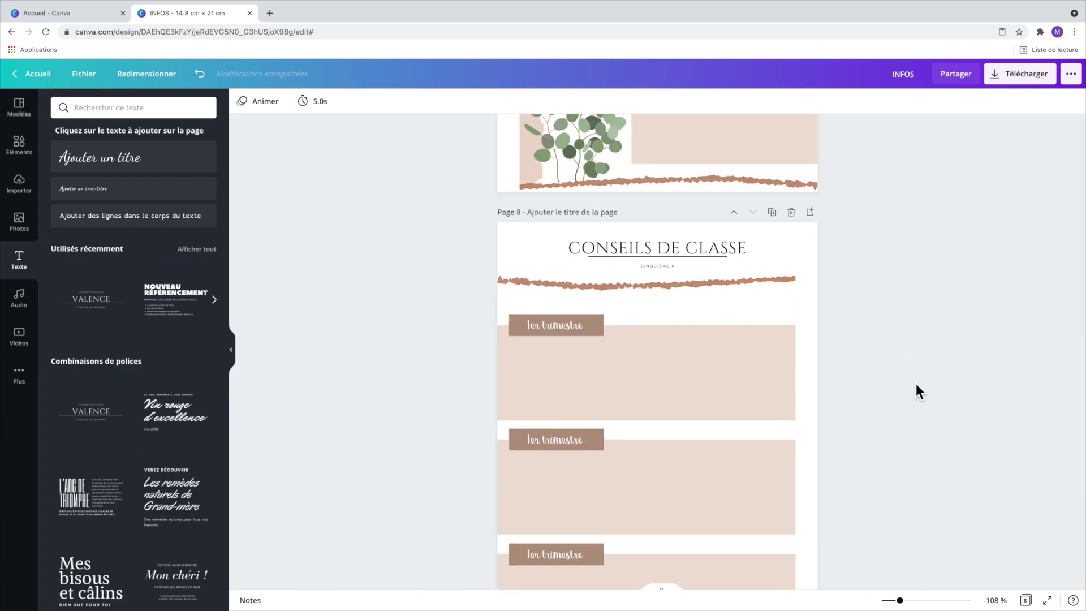
click(17, 159)
text(eucalyptus)
key(Return)
scroll(189, 395, down, 8)
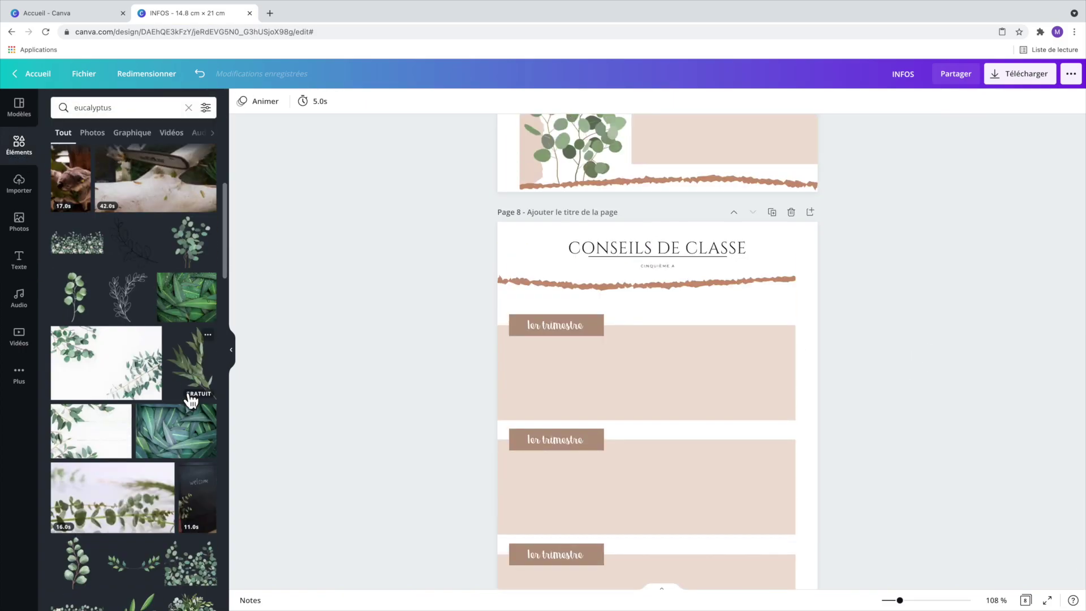
scroll(590, 413, down, 3)
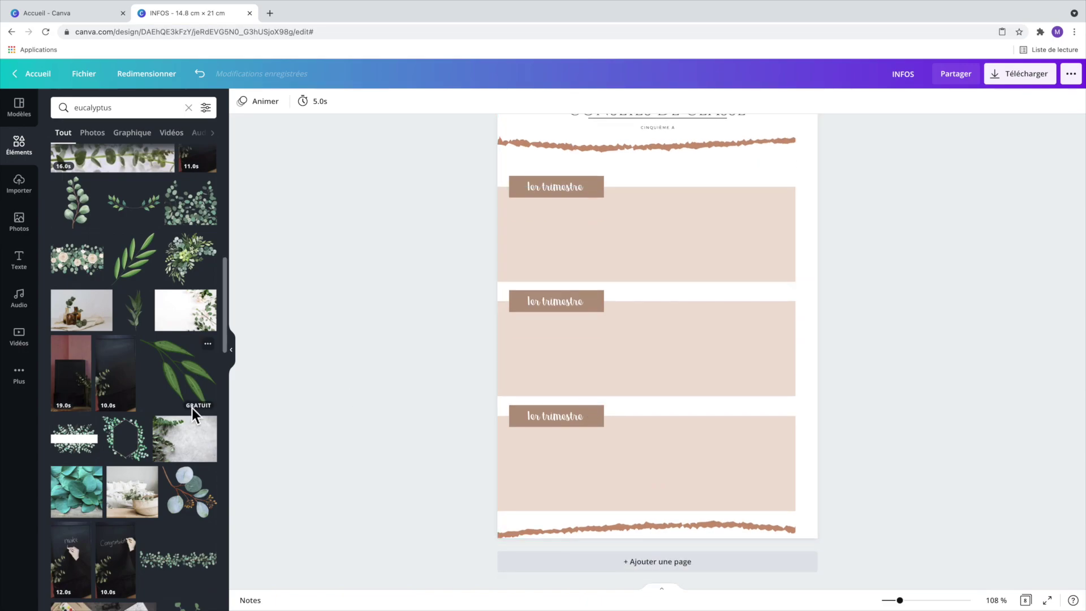
click(75, 442)
key(Delete)
Add the horizontal eucalyptus garland to page 8 beside the first 1er trimestre heading and send it behind the brown banner
scroll(192, 472, down, 3)
drag(178, 384, 604, 192)
click(937, 101)
click(899, 134)
drag(566, 216, 591, 214)
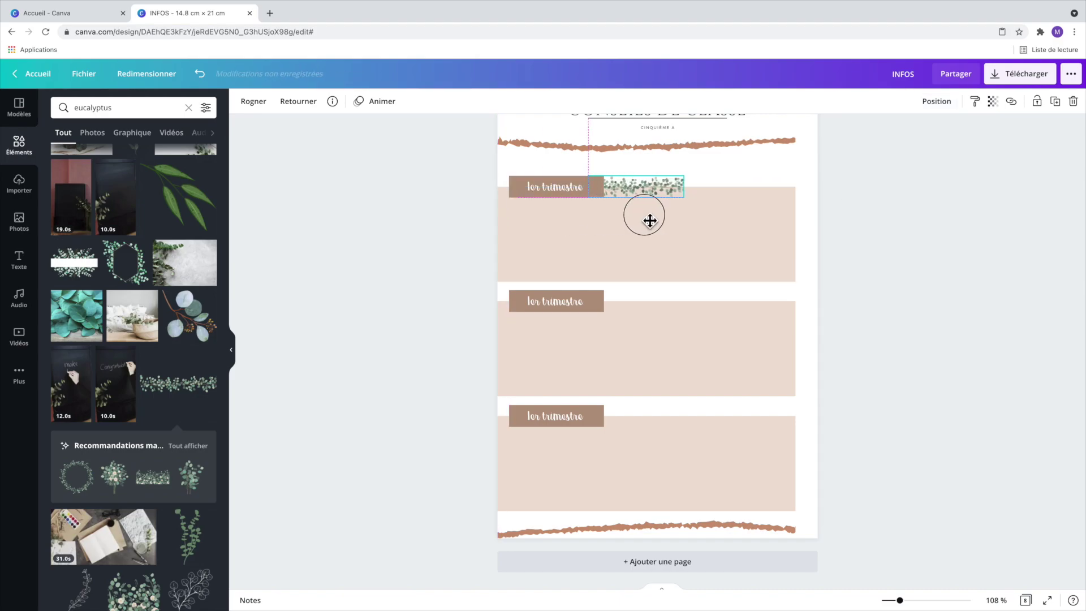
Turn the eucalyptus garland vertical, fit it along the first beige block's left edge and shift the heading clear of it
drag(899, 600, 923, 600)
scroll(778, 485, up, 5)
drag(609, 348, 660, 306)
drag(628, 337, 352, 453)
drag(358, 516, 360, 516)
click(416, 301)
drag(418, 307, 463, 306)
scroll(604, 451, down, 3)
click(345, 277)
drag(364, 189, 362, 191)
scroll(643, 405, down, 2)
Duplicate the vertical garland and place the copy along the second beige block's left edge
click(342, 261)
key(super+d)
drag(362, 266, 344, 494)
Move the second block's heading to its right end and relabel it 2nd trimestre
click(538, 324)
drag(468, 348, 872, 352)
click(805, 342)
key(BackSpace)
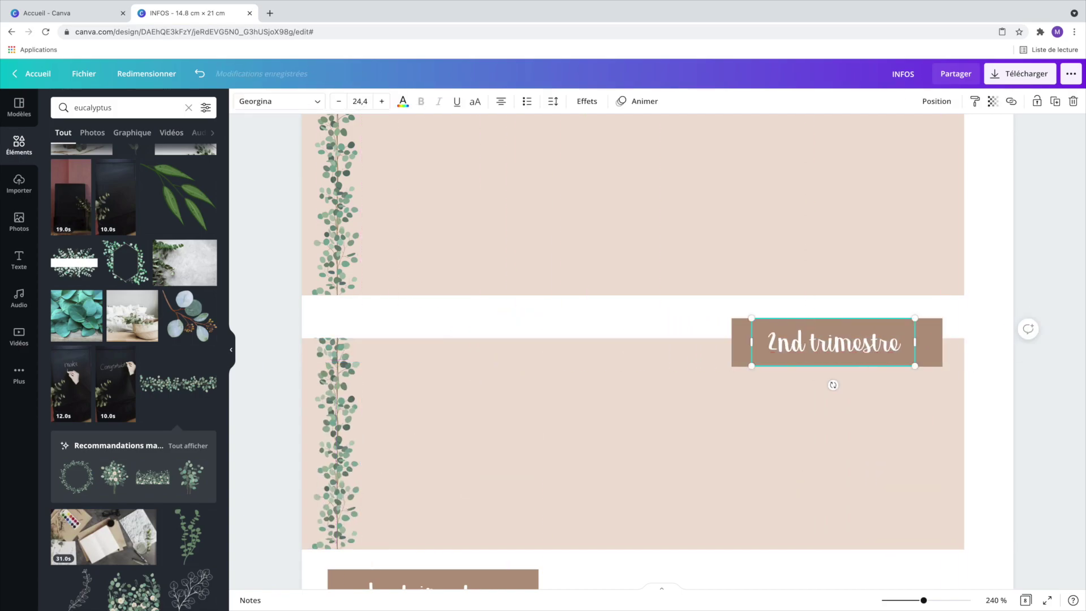
click(1000, 408)
Move the first block's garland to its right edge and shift the 1er trimestre heading back toward the left edge
scroll(1001, 407, up, 3)
drag(330, 358, 933, 354)
drag(383, 223, 334, 232)
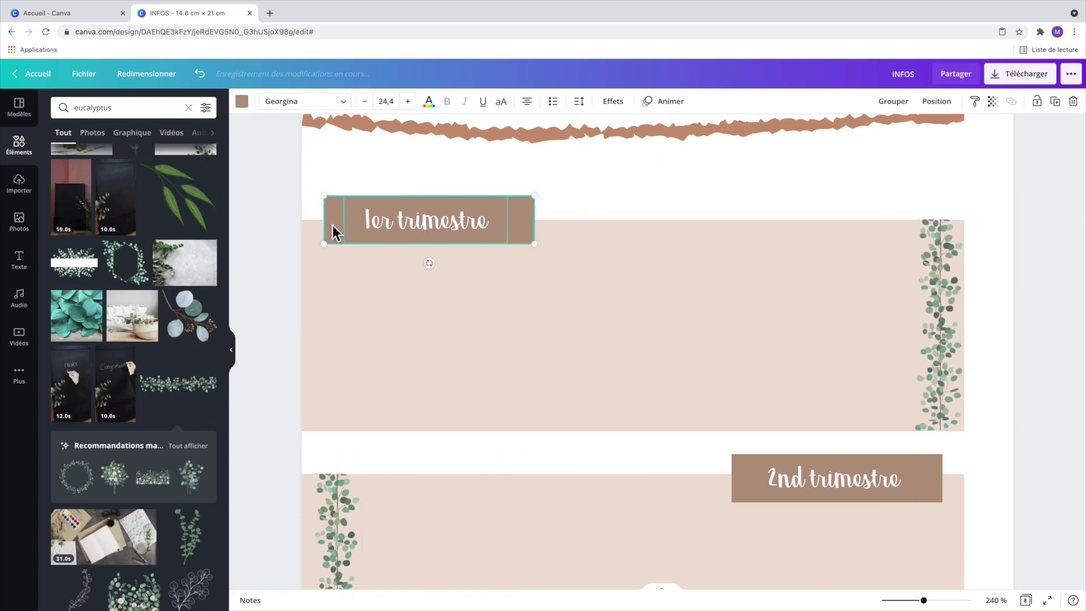
Copy the first heading onto the third block and relabel it 3ème trimestre
key(ctrl+c)
scroll(547, 300, down, 10)
key(ctrl+v)
double_click(376, 332)
text(3ème)
Copy the first block's garland and place the duplicate along the third block's right edge
drag(924, 600, 895, 600)
click(758, 296)
key(ctrl+c)
key(ctrl+v)
drag(759, 296, 761, 478)
click(929, 380)
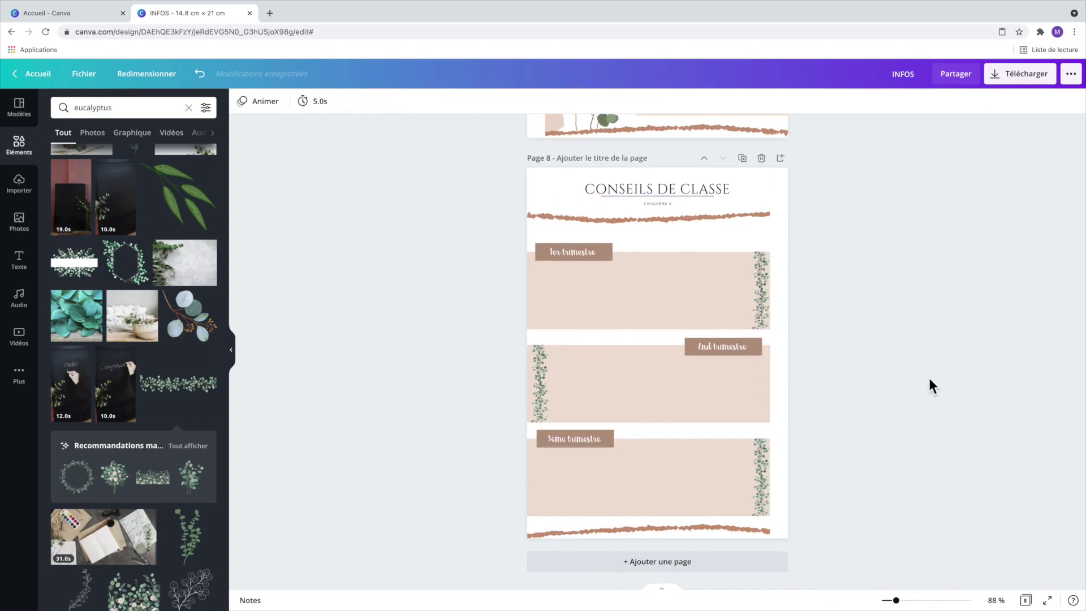
Download all 8 pages of the design as PDF pour impression
click(1012, 89)
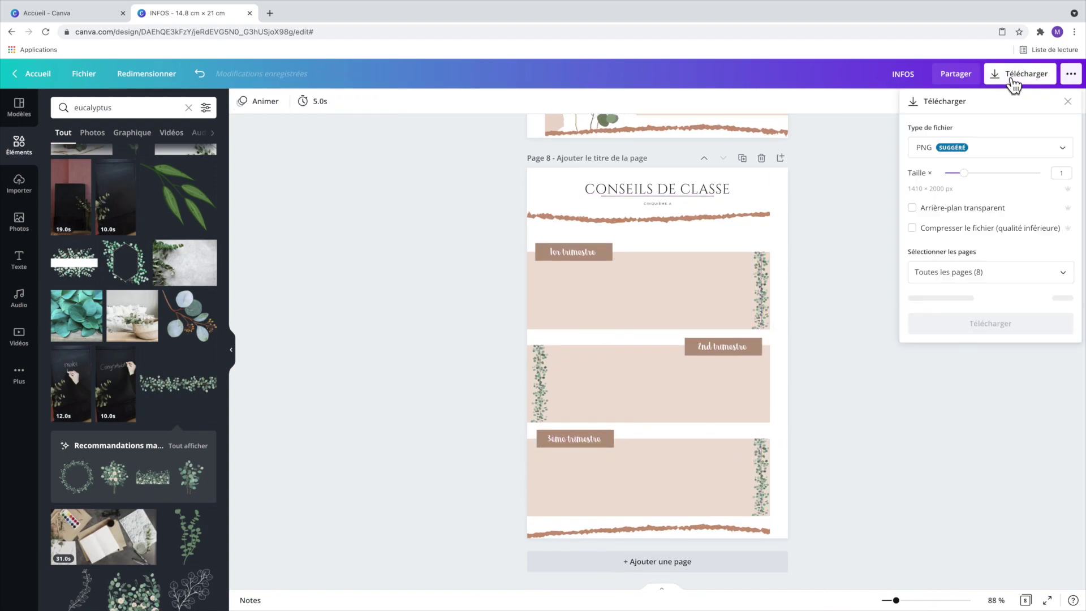
click(988, 156)
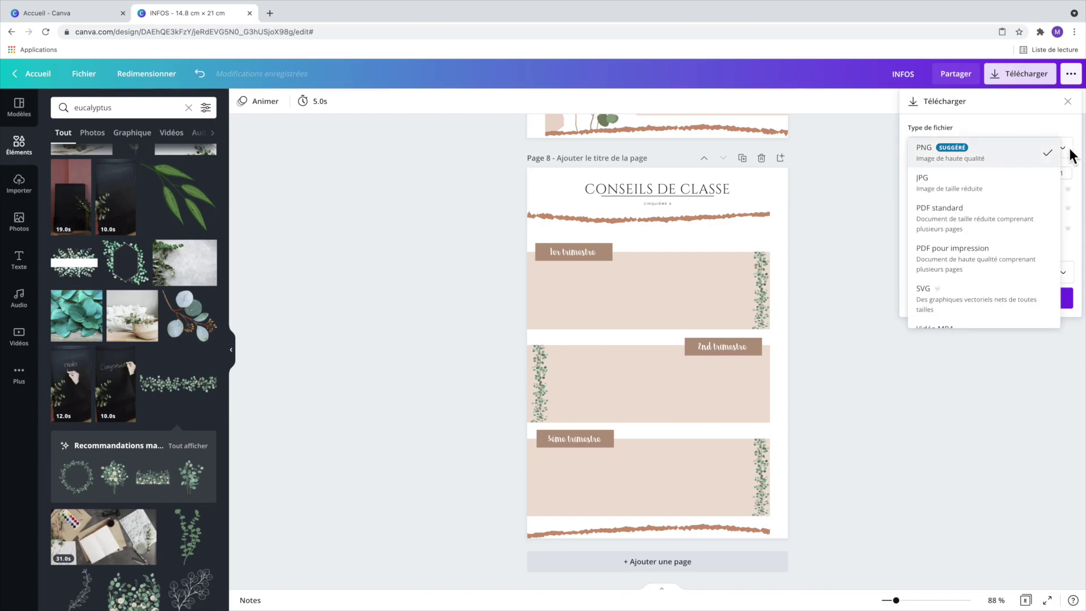
click(987, 249)
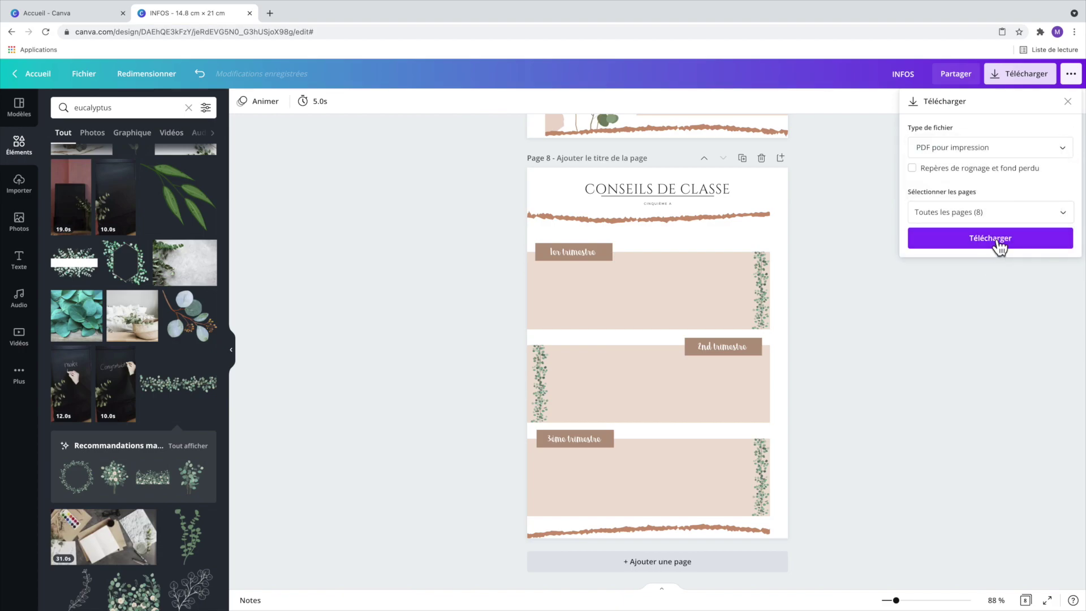
click(999, 243)
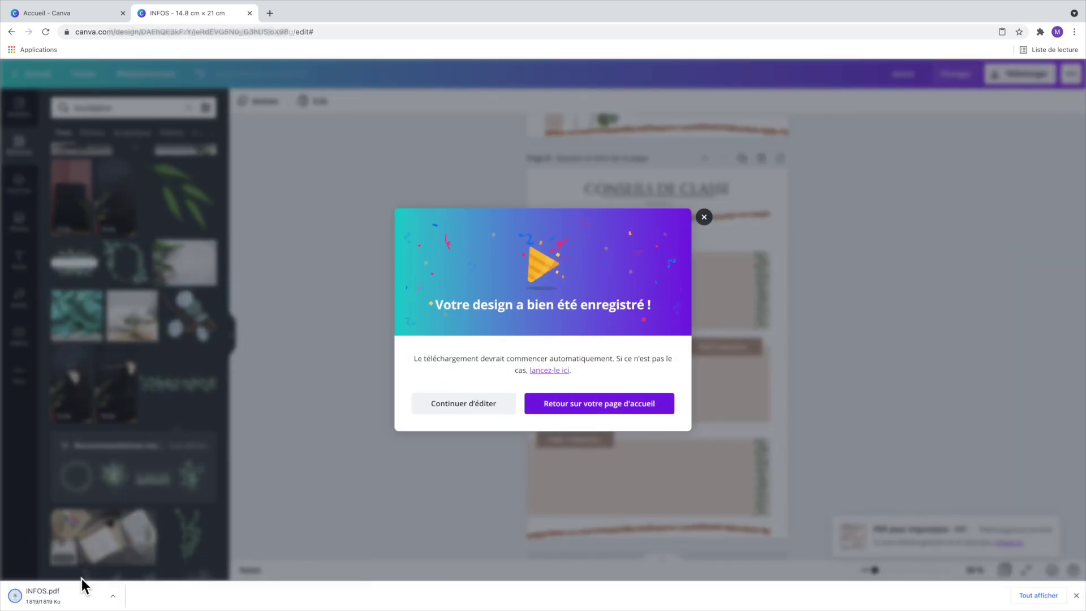
Open the downloaded INFOS.pdf and review its pages from INFOS through CONSEILS DE CLASSE
click(62, 595)
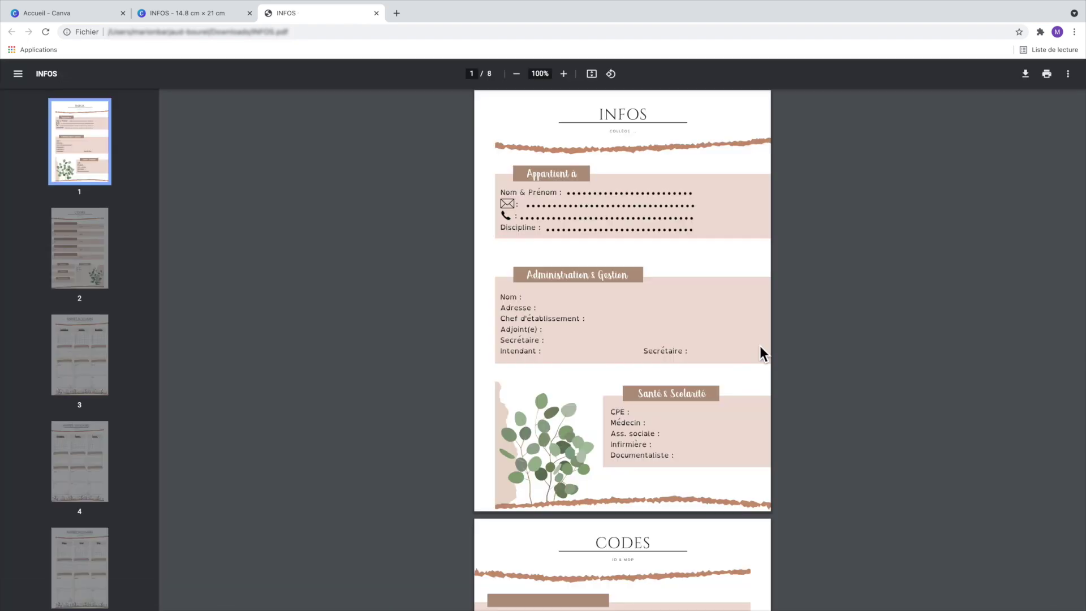
scroll(741, 382, down, 7)
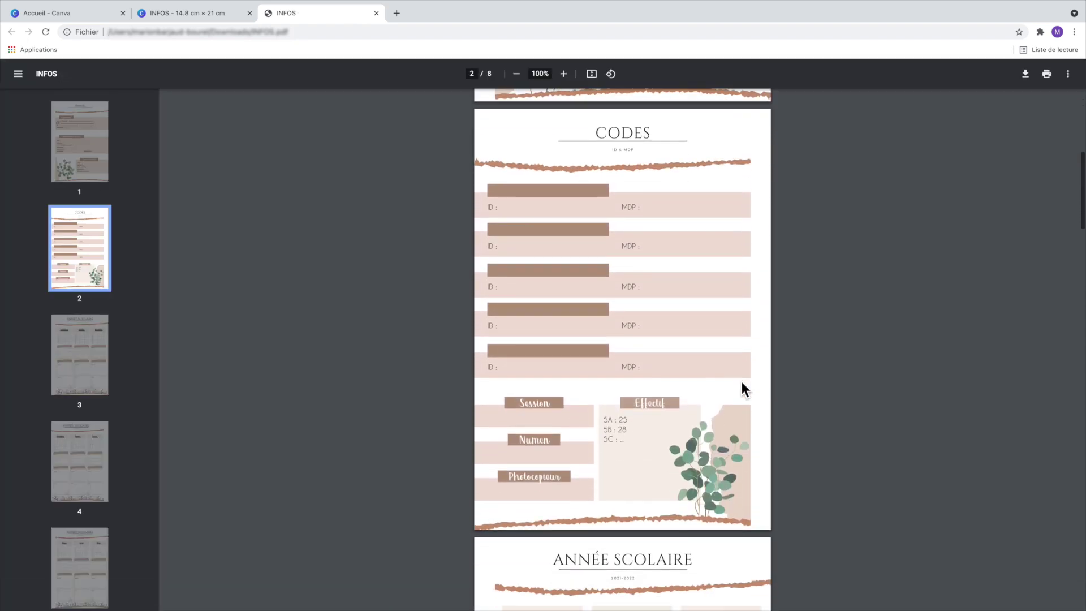
scroll(741, 384, down, 8)
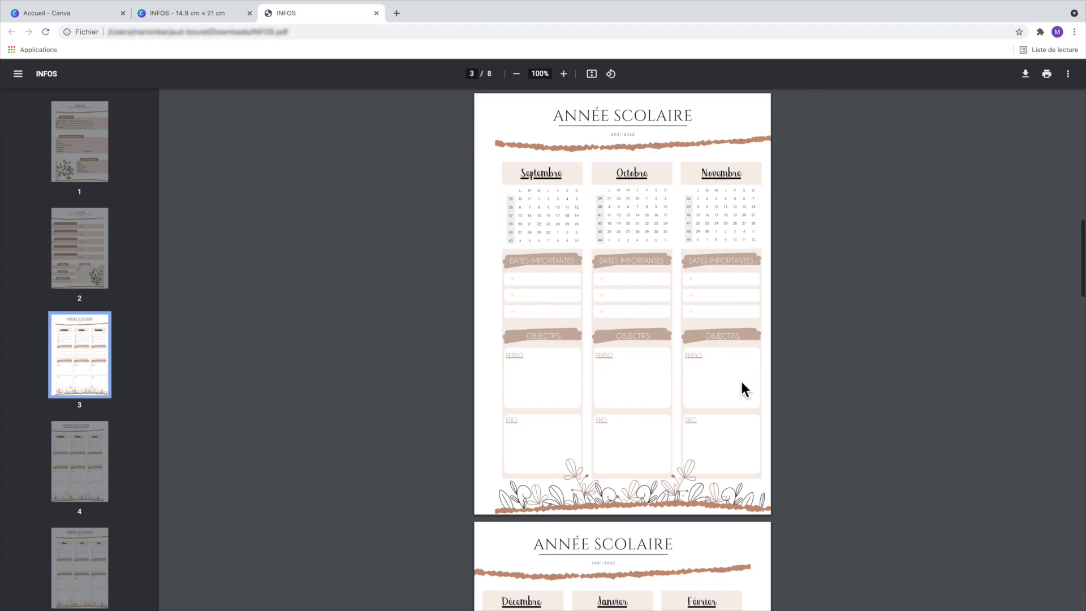
scroll(742, 389, down, 13)
scroll(742, 388, down, 14)
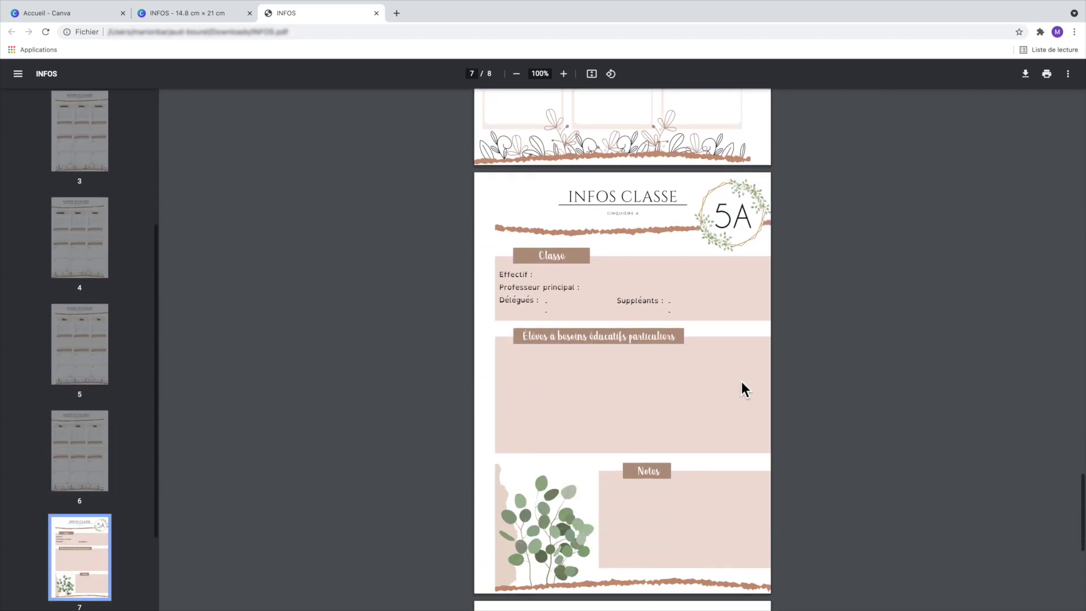
scroll(741, 385, down, 7)
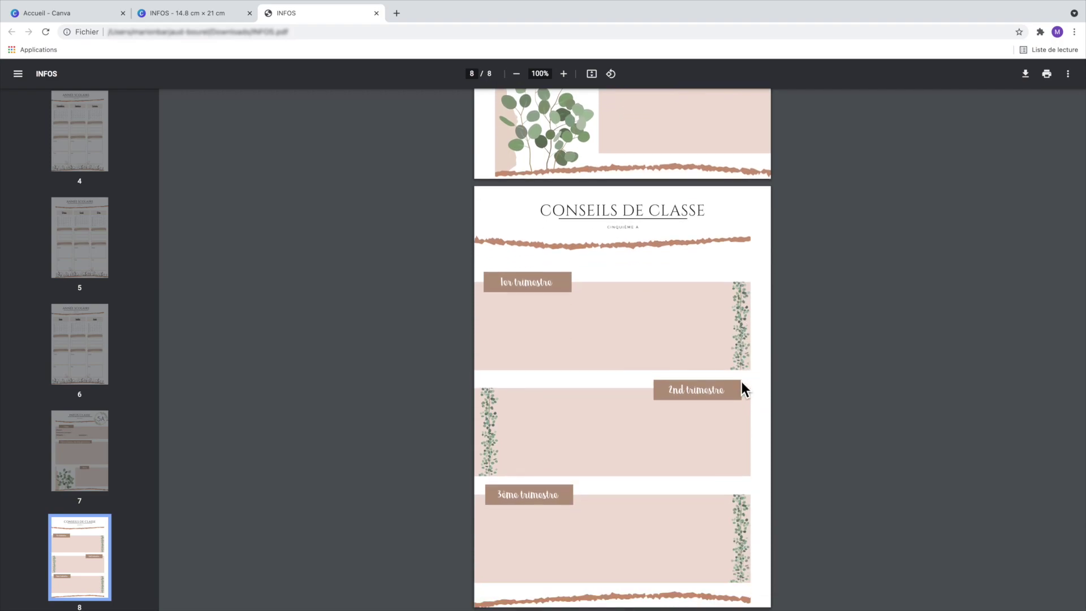
scroll(741, 388, up, 7)
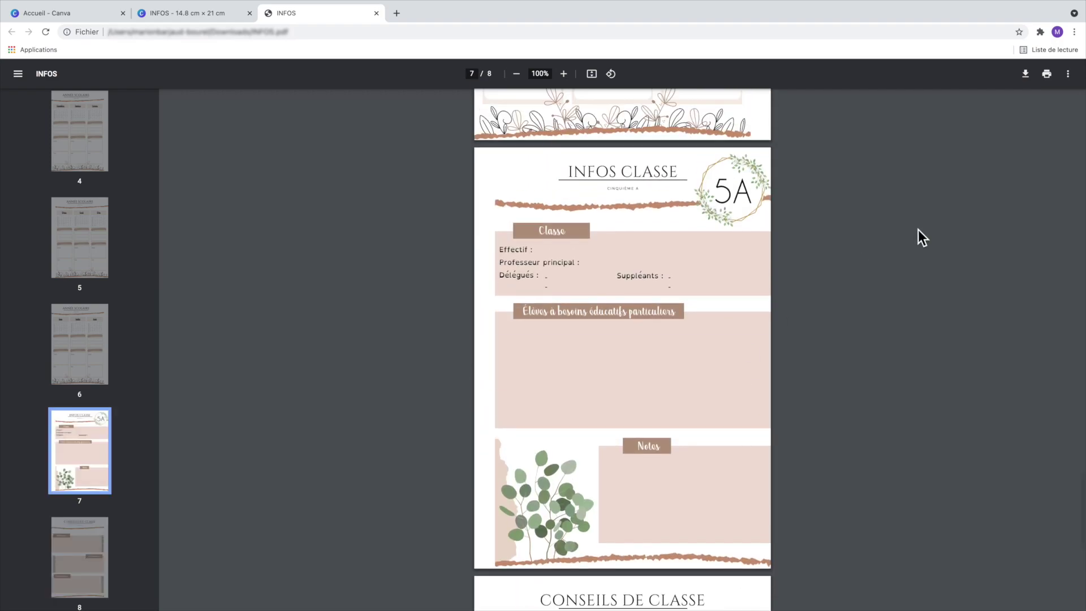